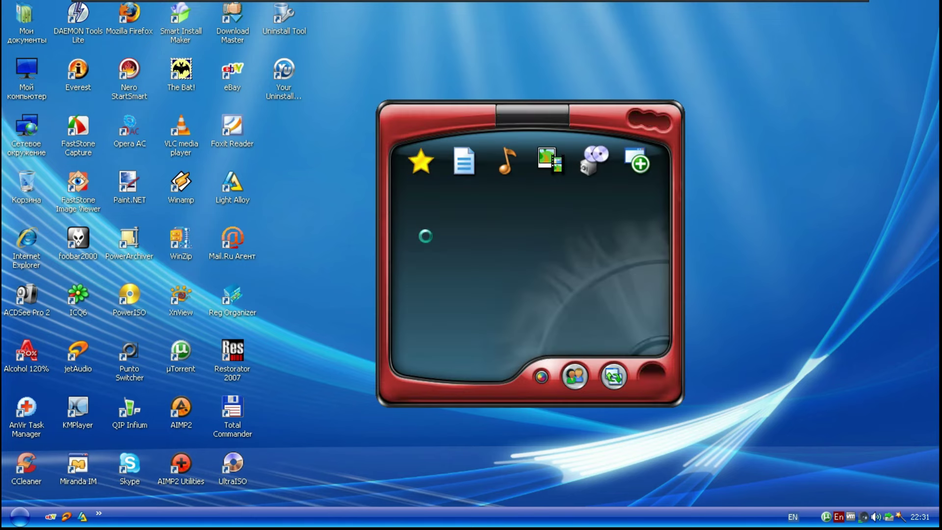
Start a data DVD project from Nero StartSmart in Nero Express and set the disc size to DVD5 (4483 MB).
click(464, 195)
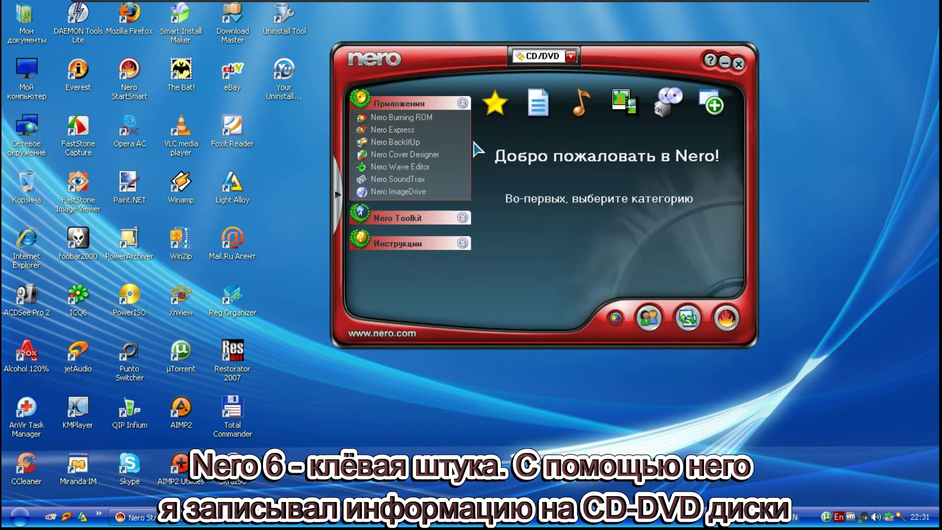
click(542, 200)
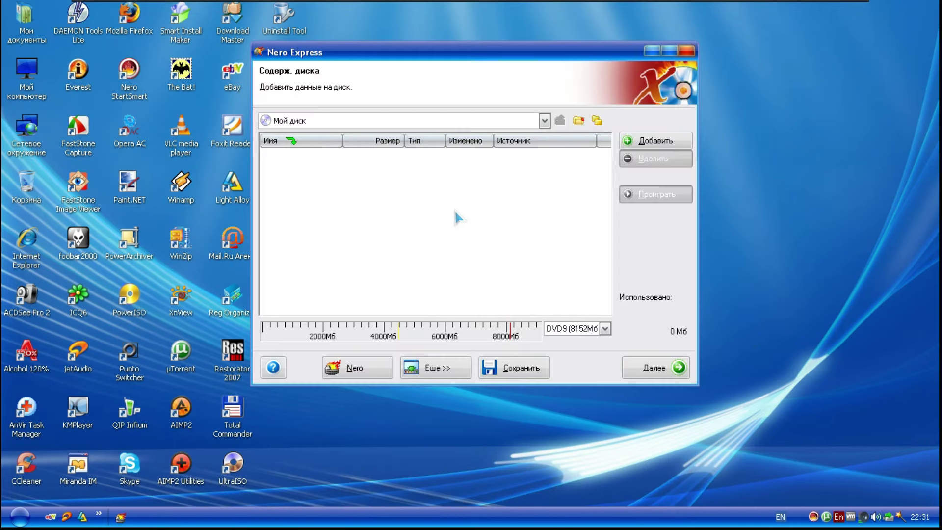
click(612, 351)
click(579, 361)
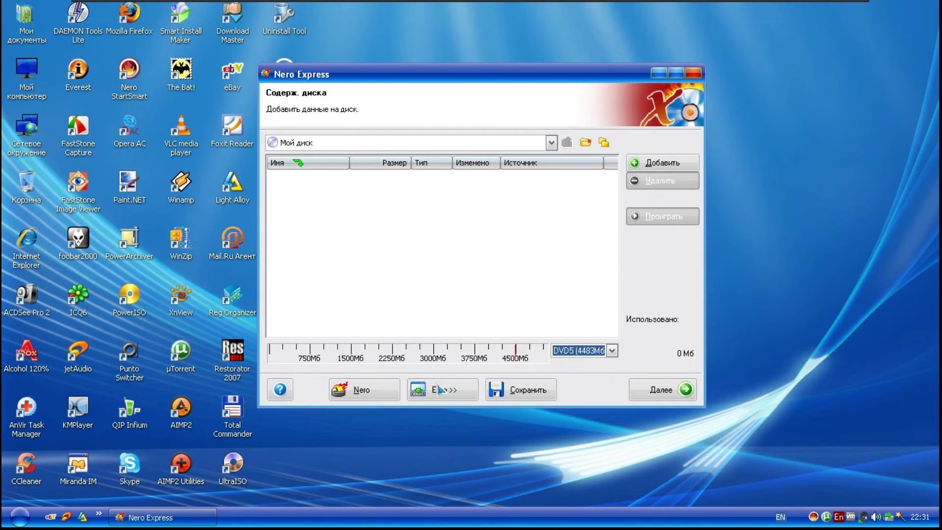
Switch the project to Nero Burning ROM, view the program's version information, and close Nero Burning ROM.
click(357, 391)
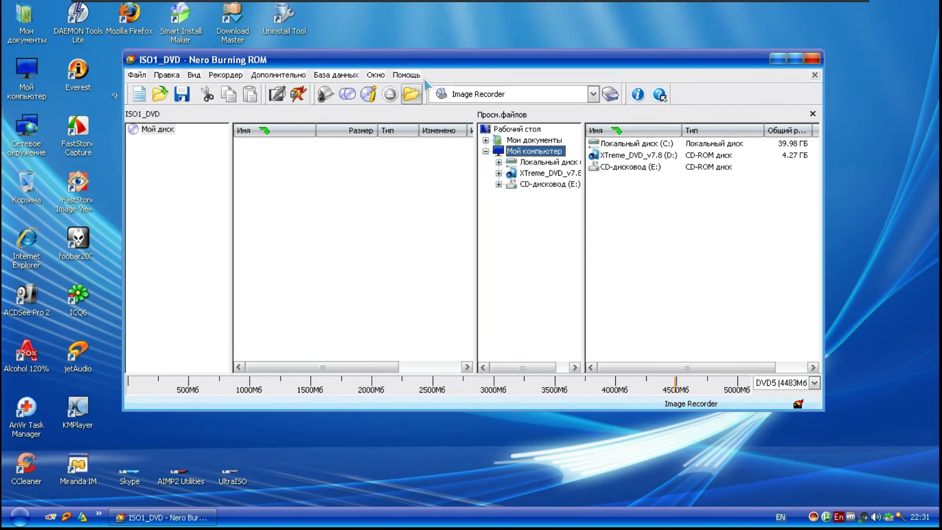
click(407, 76)
click(439, 183)
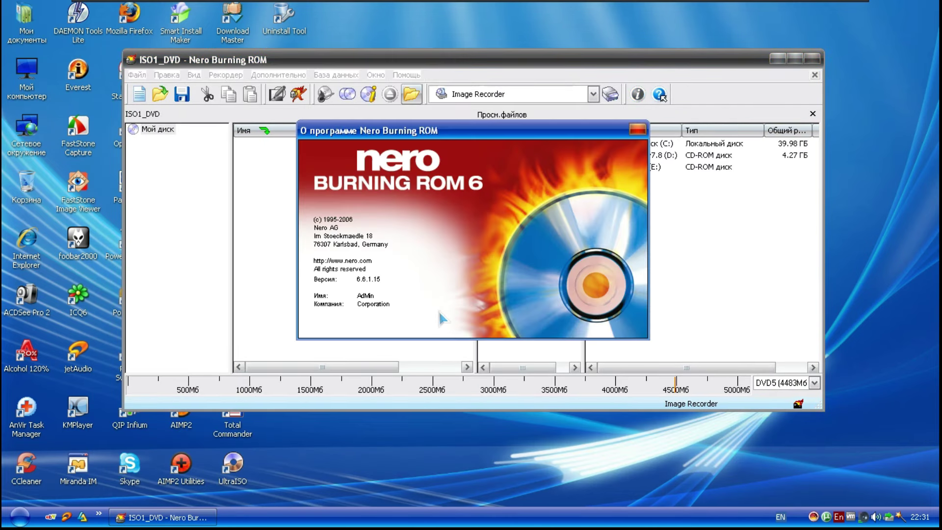
click(639, 129)
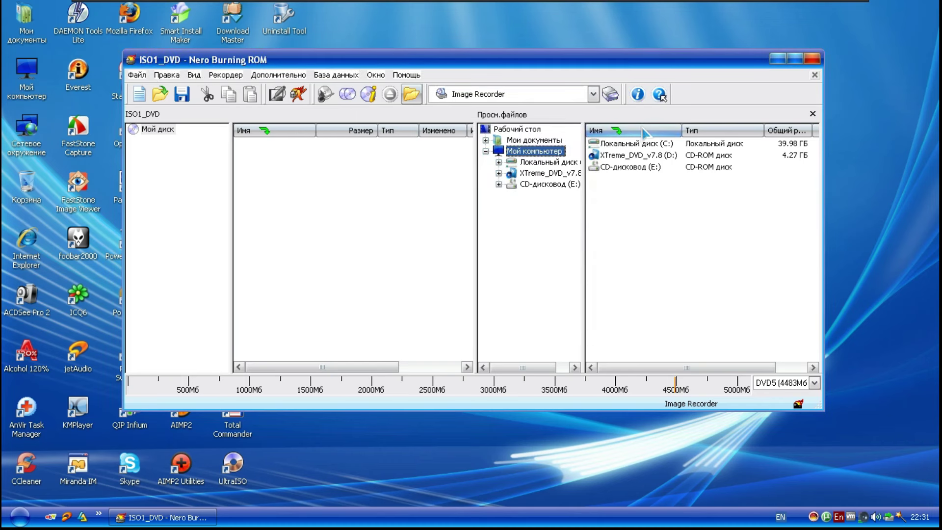
key(alt+F4)
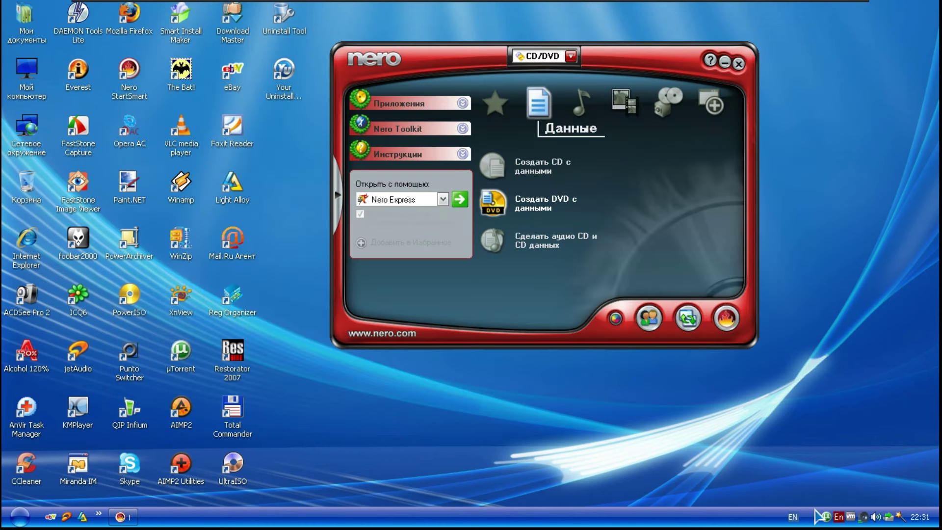
View the Дополнения category in Nero StartSmart and close it.
click(715, 104)
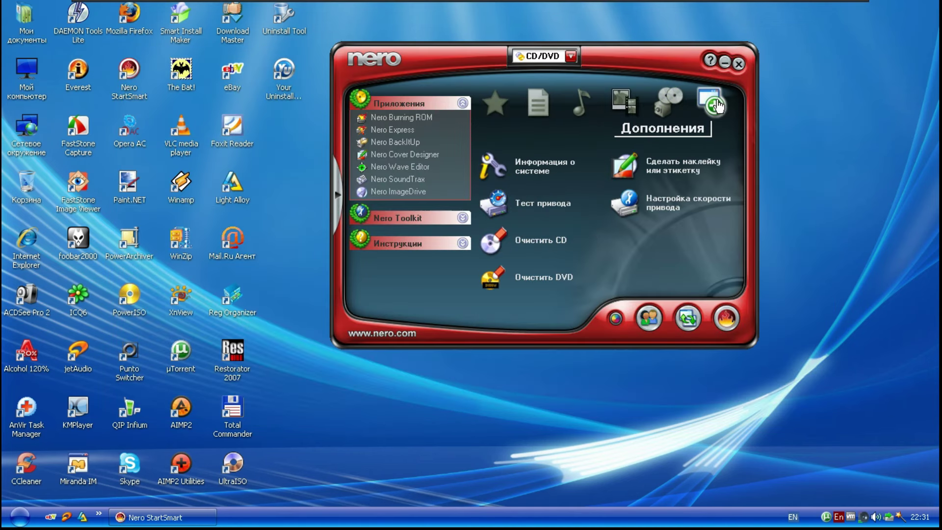
click(739, 63)
Exit µTorrent, which is running in the background.
right_click(825, 517)
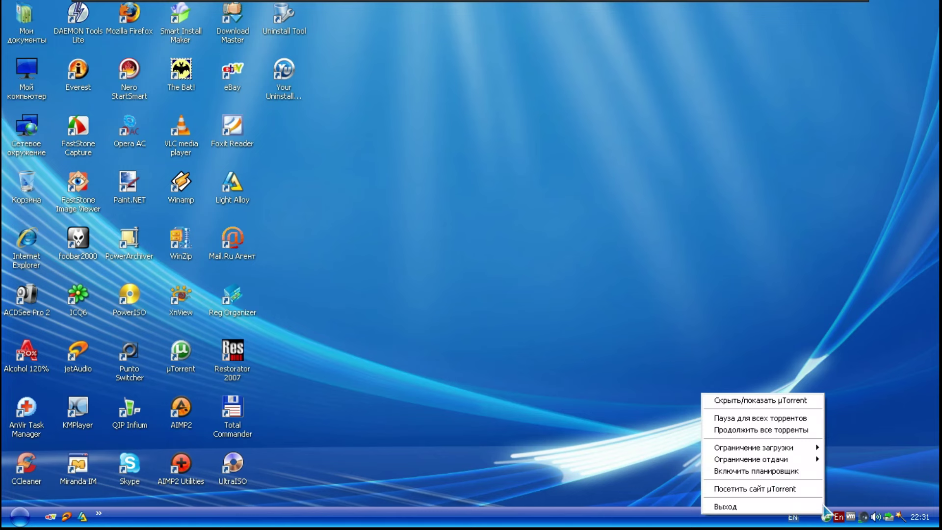
click(726, 506)
click(443, 293)
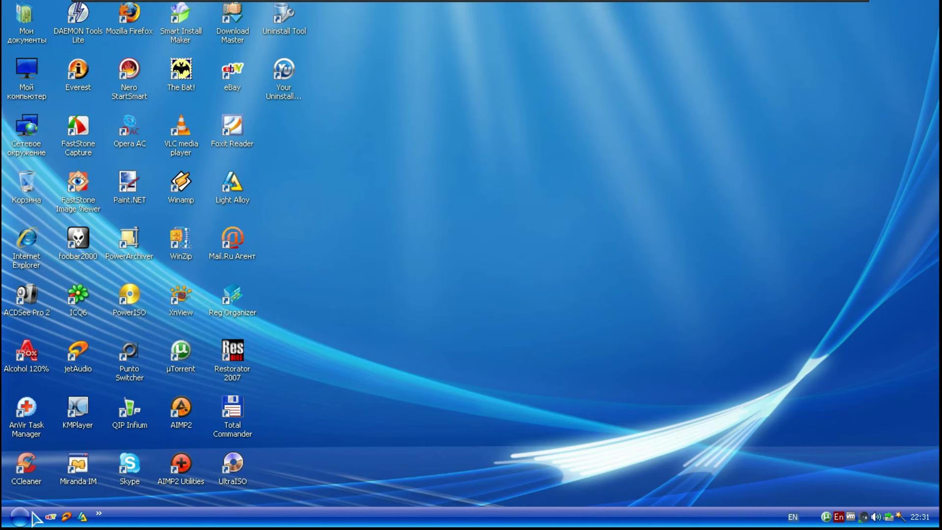
Launch OpenOffice.org Writer from the OpenOffice.org 2.4 program group.
click(28, 517)
click(42, 470)
mouse_move(382, 35)
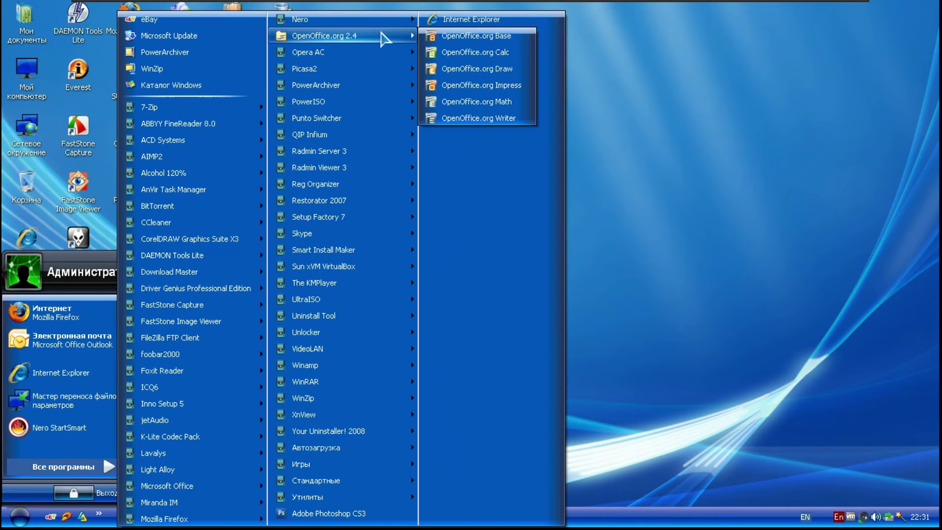
click(508, 308)
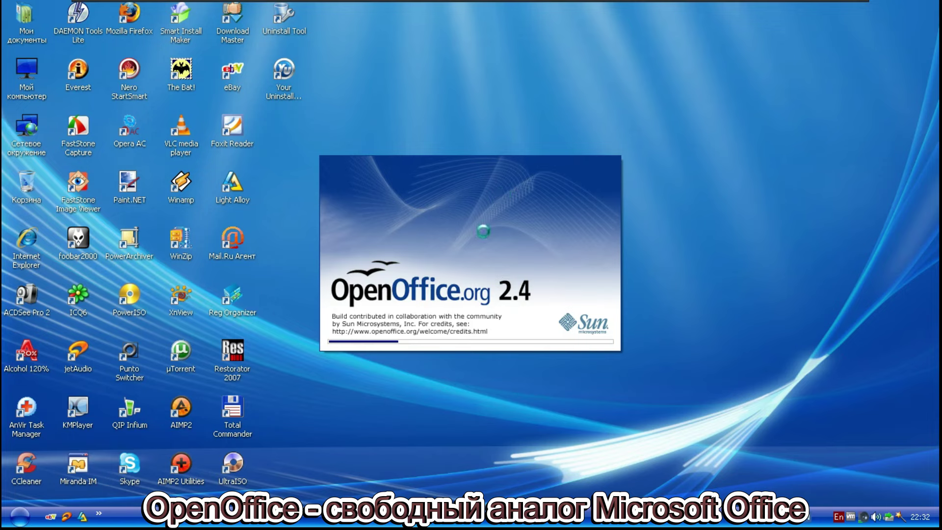
Start the OpenOffice.org 2.4 welcome wizard, go through the license agreement to its end and accept it.
click(477, 378)
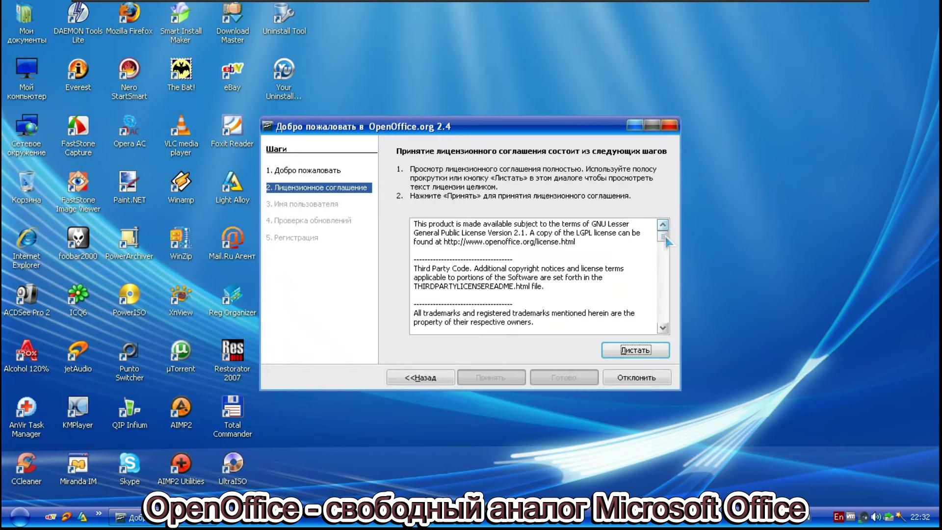
drag(664, 235, 663, 318)
click(488, 380)
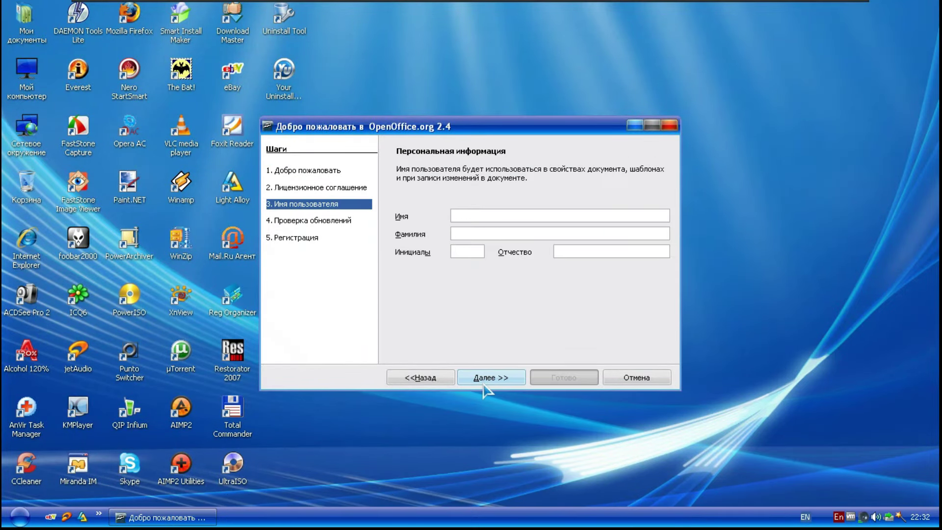
Leave the user details blank, keep automatic update checks on, choose Не регистрироваться, and finish the welcome wizard.
click(486, 384)
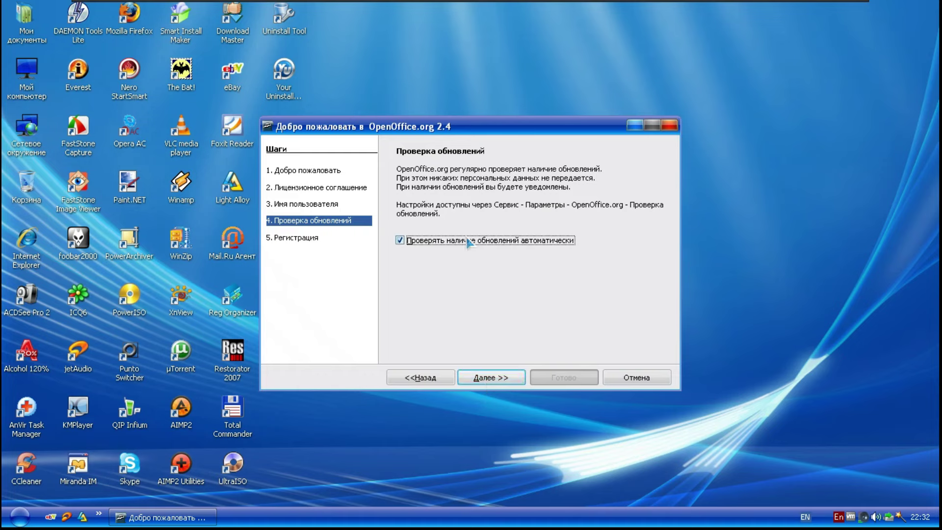
click(490, 378)
click(434, 274)
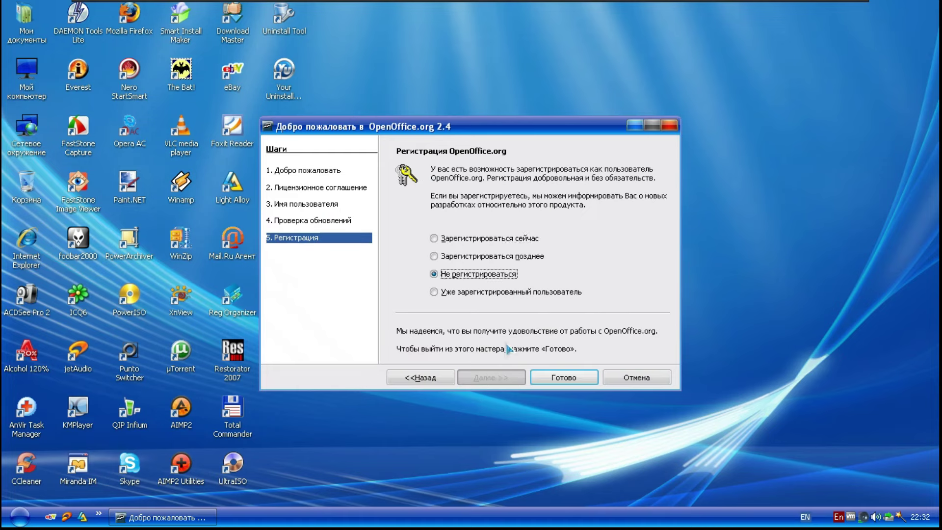
click(563, 377)
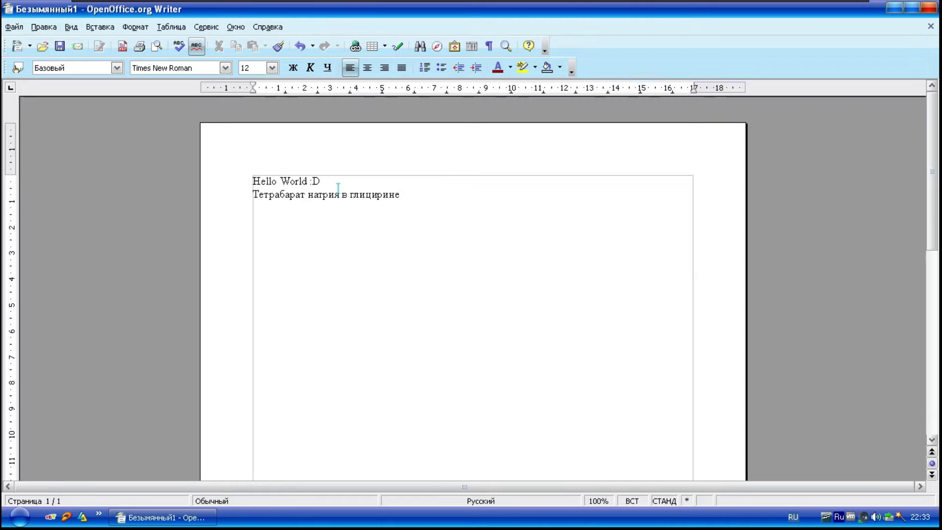
Close the untitled Writer document without saving it.
click(931, 9)
click(483, 276)
Launch the FileZilla FTP client and dismiss its notice about the nightly development version.
click(19, 516)
click(61, 467)
mouse_move(228, 336)
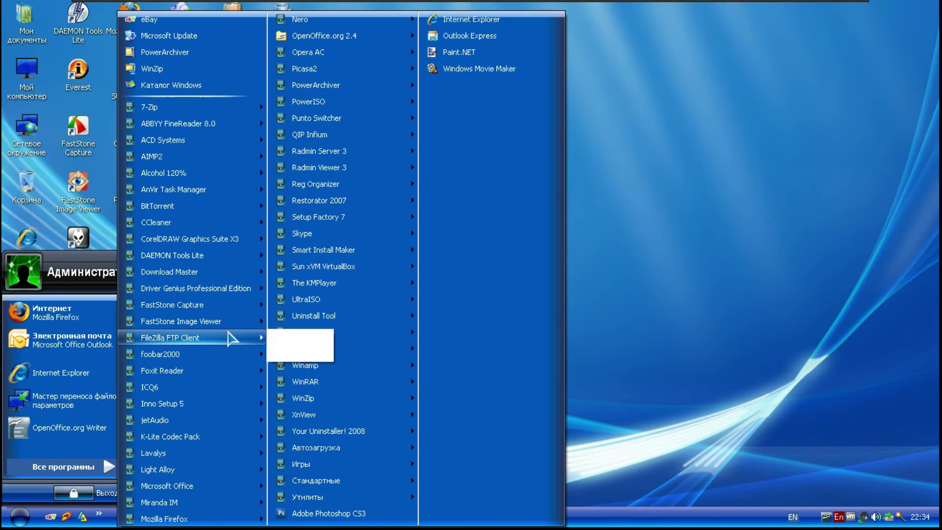
click(316, 340)
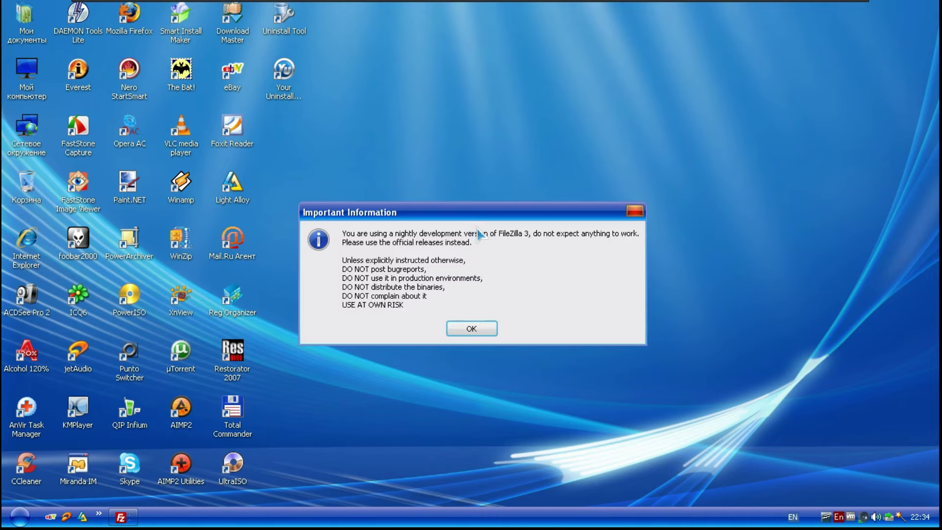
click(468, 326)
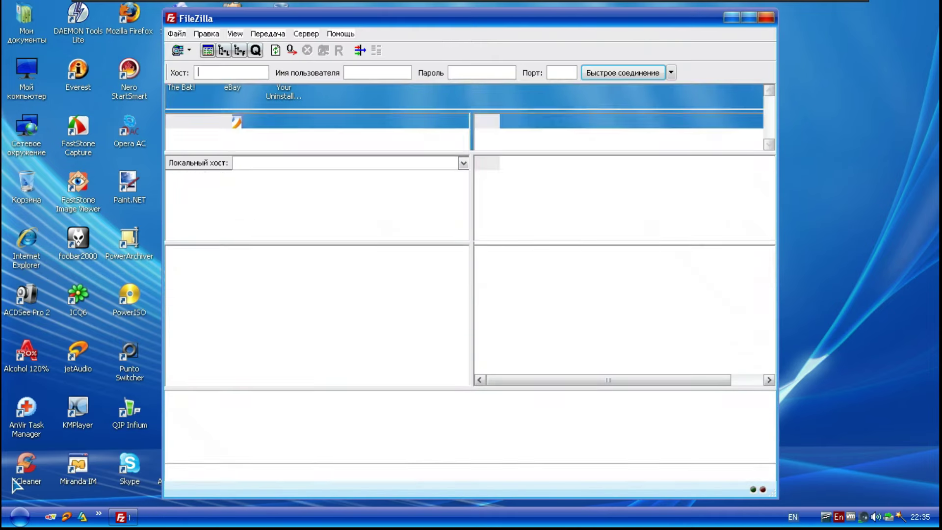
View FileZilla's version and build information, and close the program.
click(349, 33)
click(359, 66)
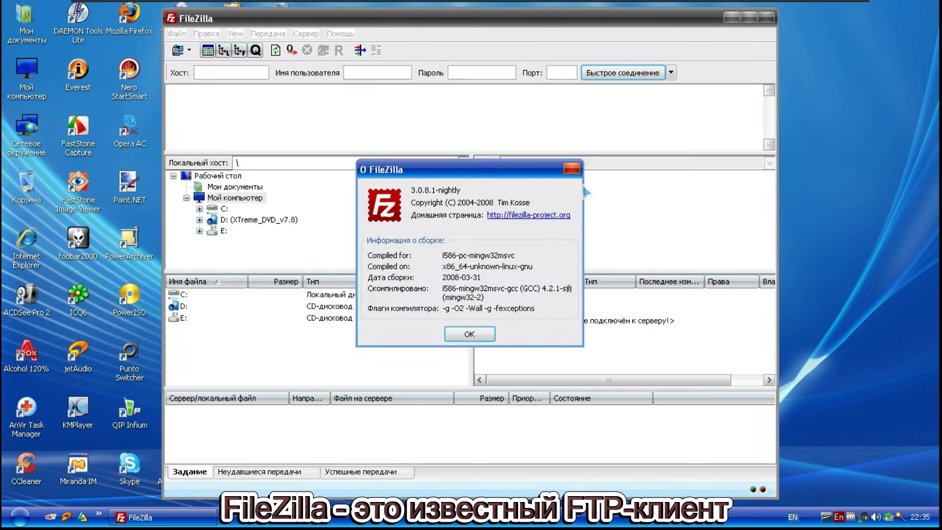
click(469, 333)
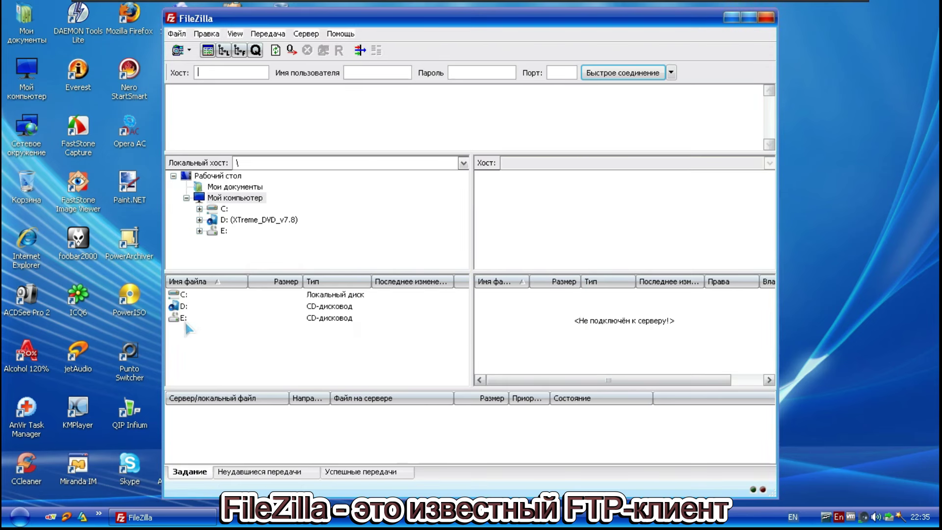
click(185, 295)
key(alt+F4)
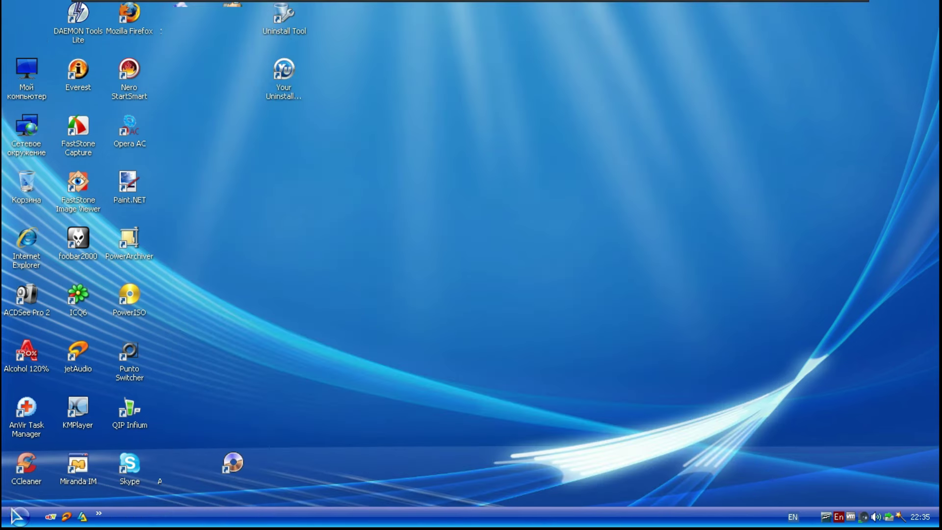
Launch CCleaner, enlarge its window and move it higher on the desktop.
click(20, 516)
click(51, 467)
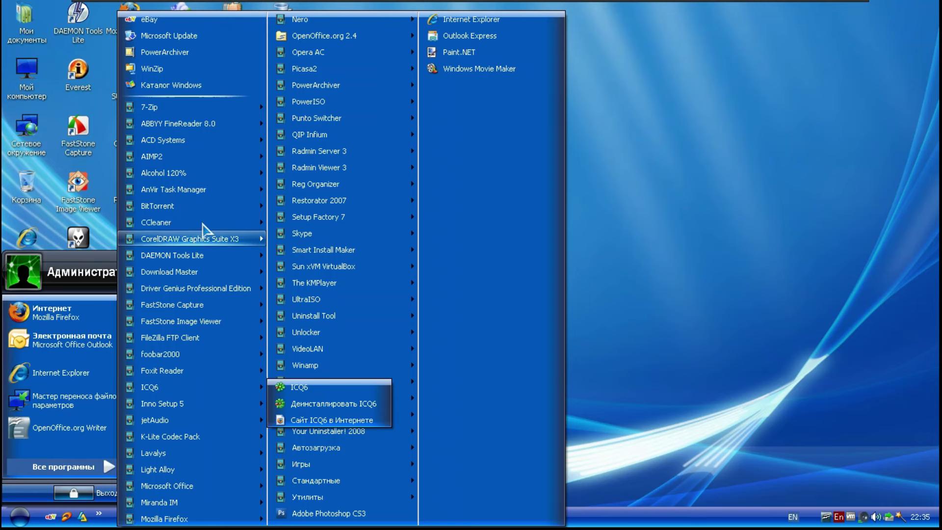
mouse_move(203, 224)
click(314, 223)
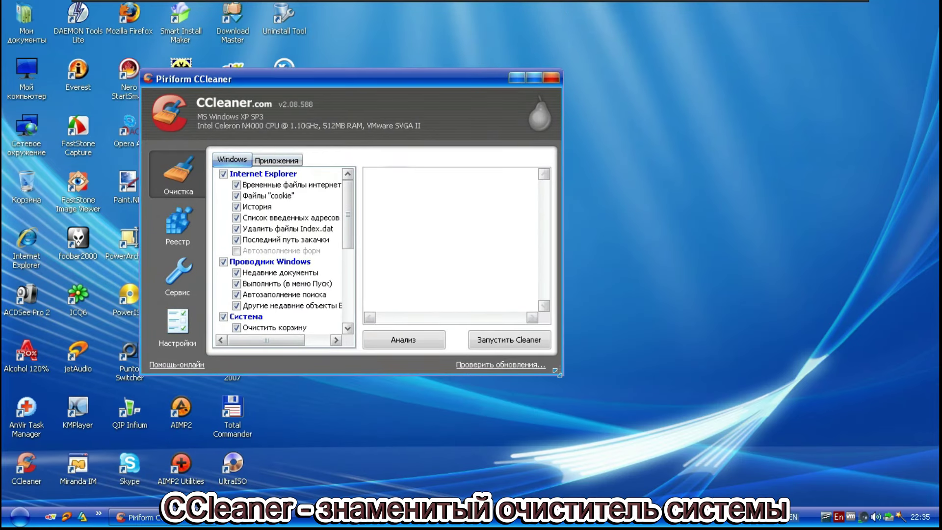
drag(558, 374, 830, 477)
drag(436, 88, 436, 45)
Look through CCleaner's registry section and its list of installed programs, and close CCleaner.
click(178, 181)
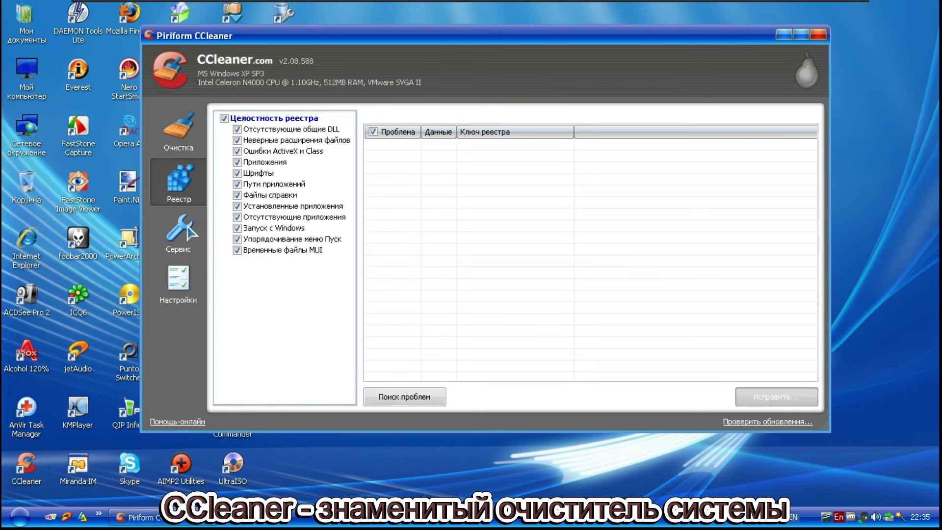
click(188, 230)
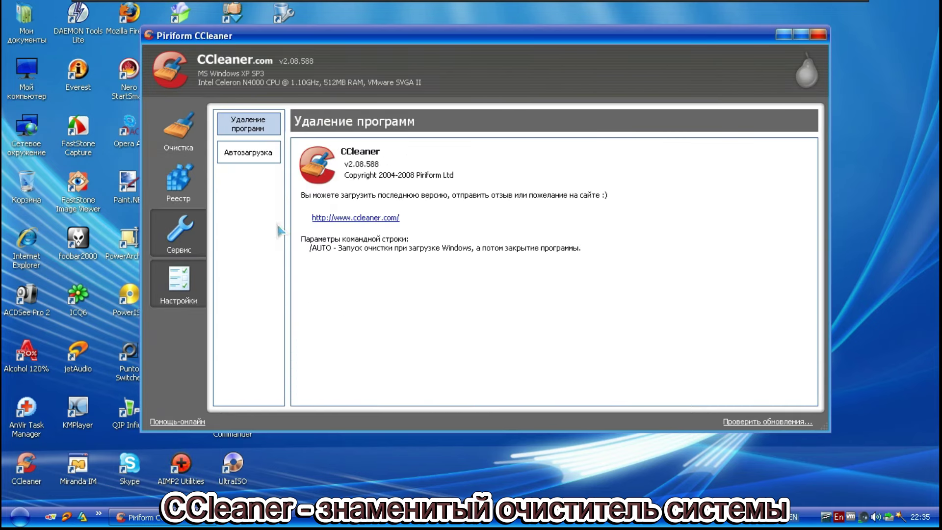
drag(728, 164, 724, 363)
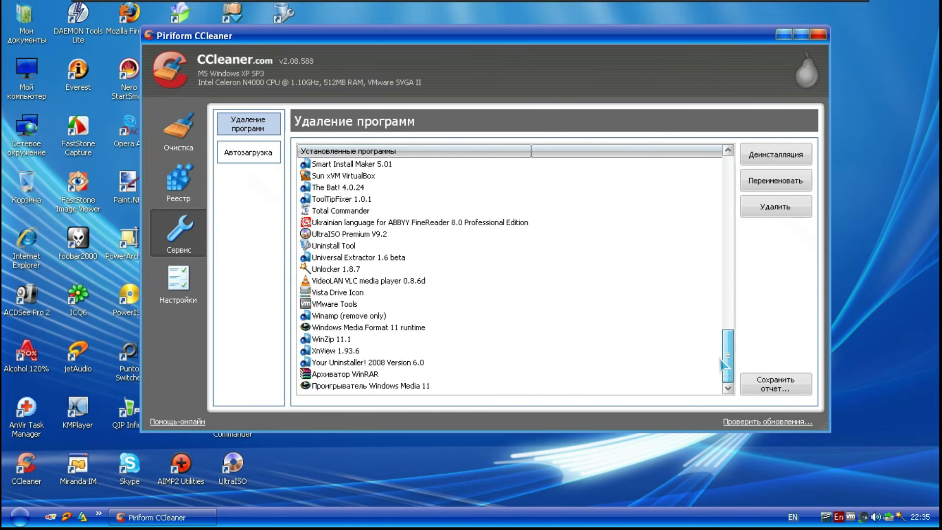
click(818, 34)
Launch Sun xVM VirtualBox and dismiss its registration form without filling it in.
click(20, 516)
click(57, 466)
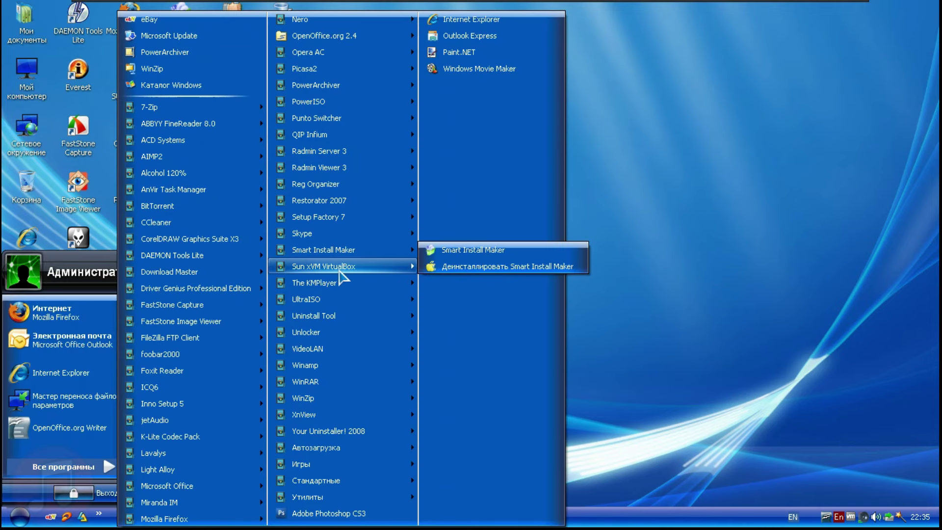
mouse_move(338, 266)
click(513, 289)
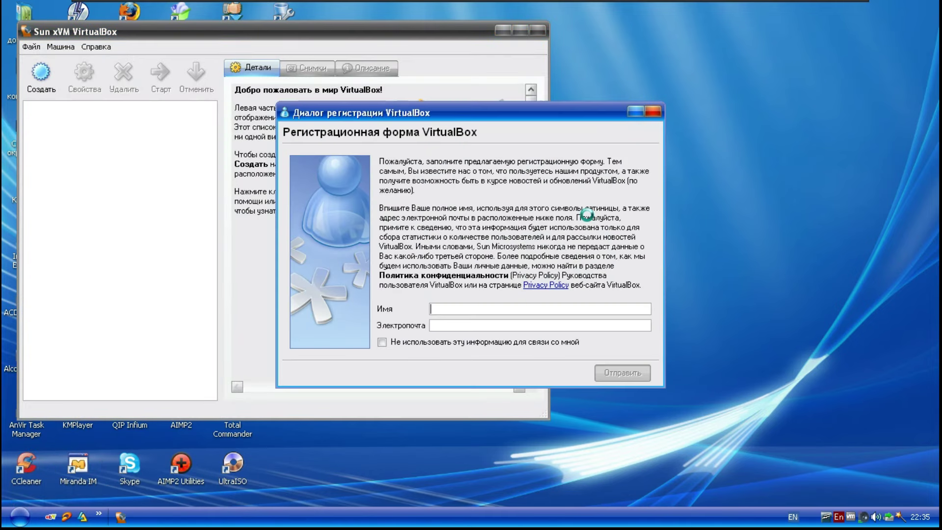
key(Escape)
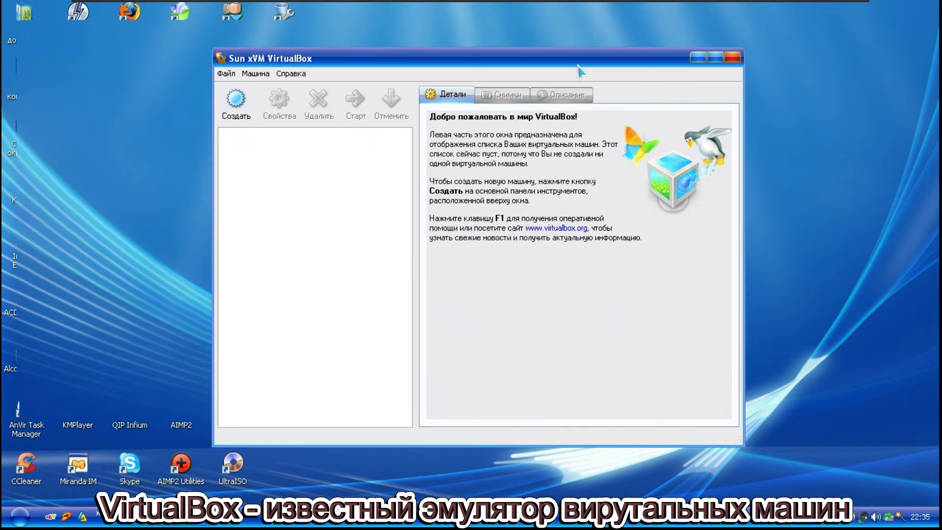
View the VirtualBox version information and close it.
click(296, 71)
key(Escape)
key(Return)
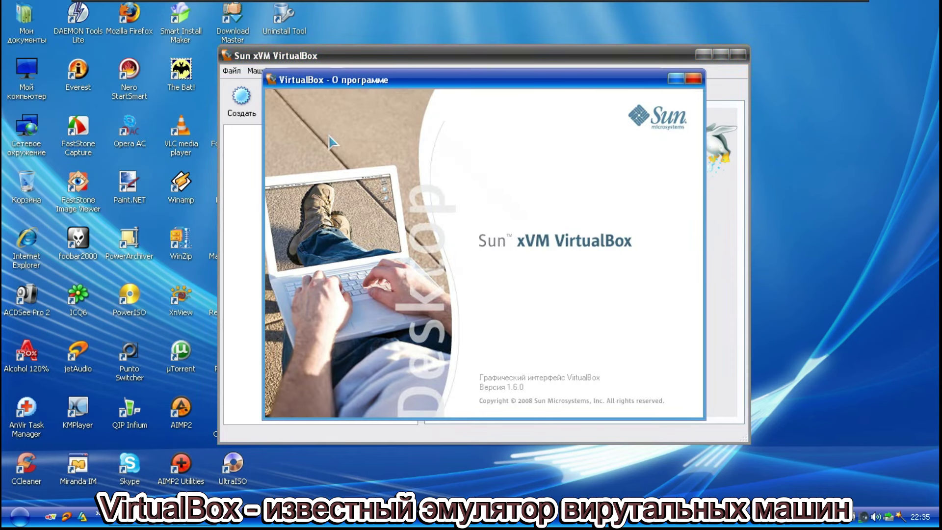
click(697, 104)
Start a new virtual machine named Windows 98 and set its OS type to Windows 98.
click(241, 98)
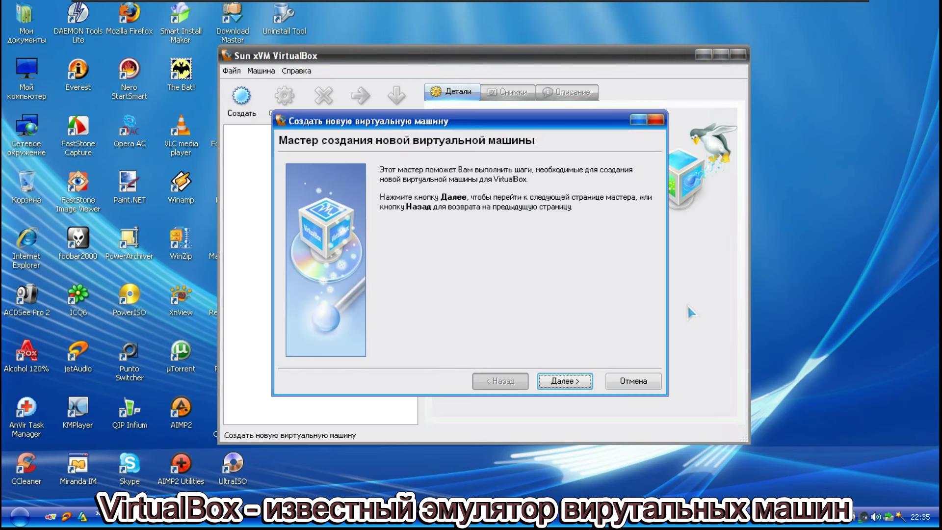
click(565, 381)
text(Windows 98)
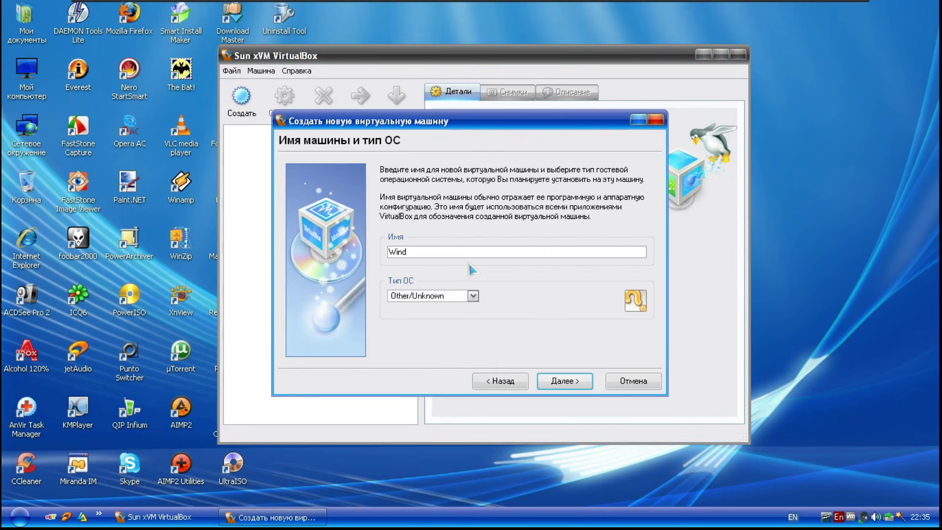
click(473, 296)
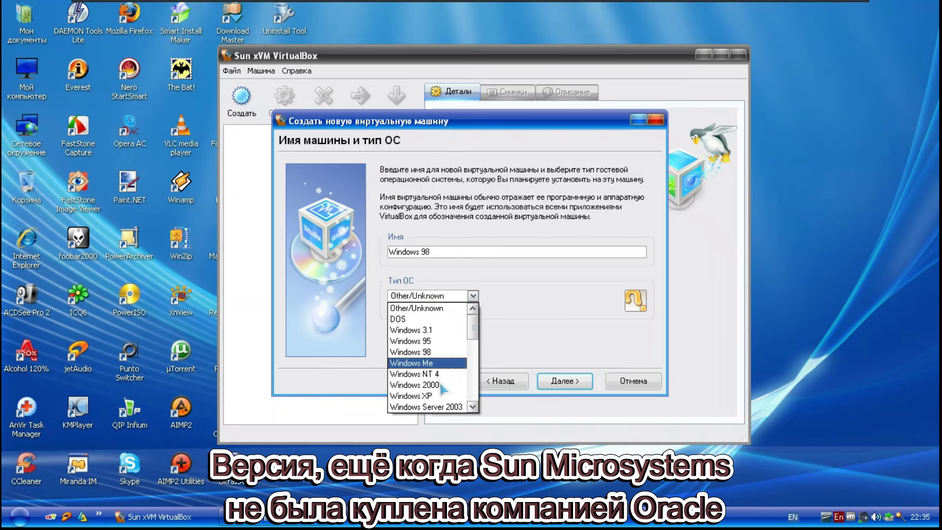
scroll(441, 378, down, 6)
scroll(442, 377, up, 6)
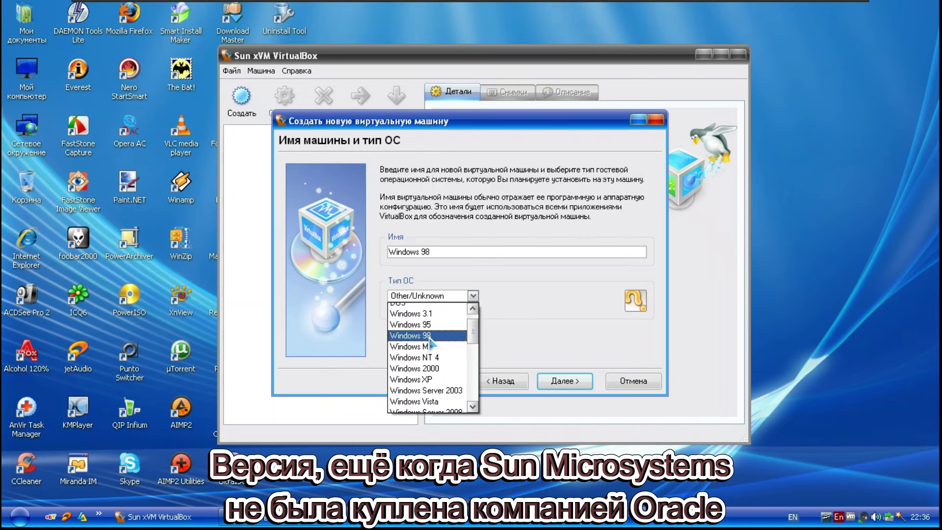
click(412, 336)
Keep the default memory, continue without attaching a virtual hard disk, and finish creating the machine.
click(564, 381)
click(578, 386)
click(578, 386)
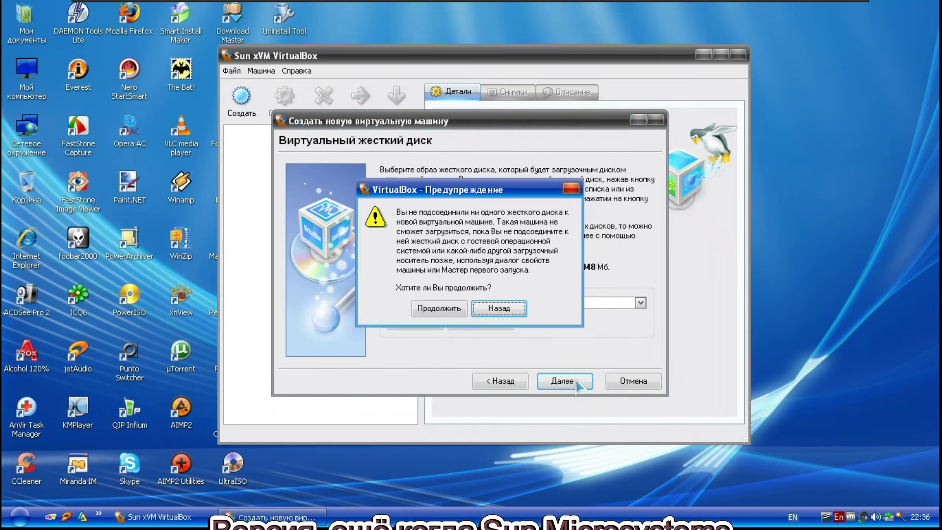
click(434, 308)
click(557, 382)
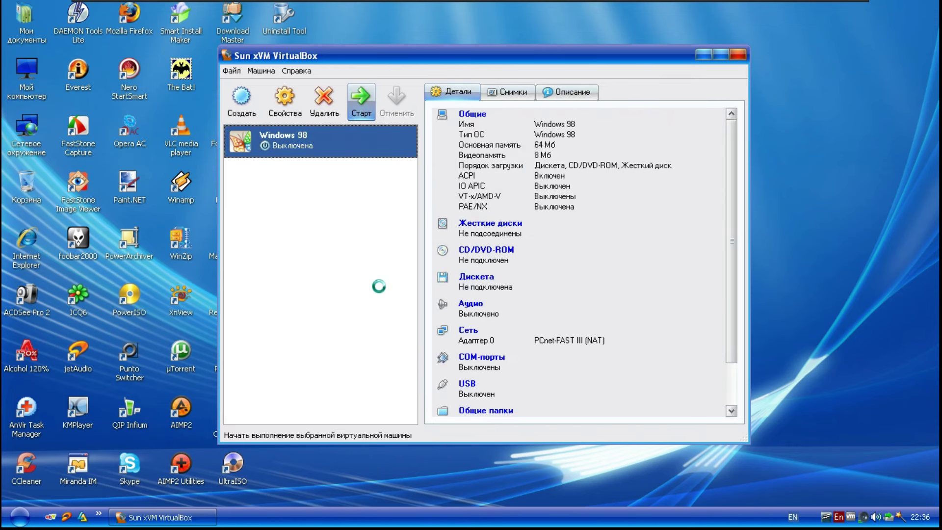
Start the Windows 98 virtual machine and dismiss the keyboard capture notice.
click(360, 101)
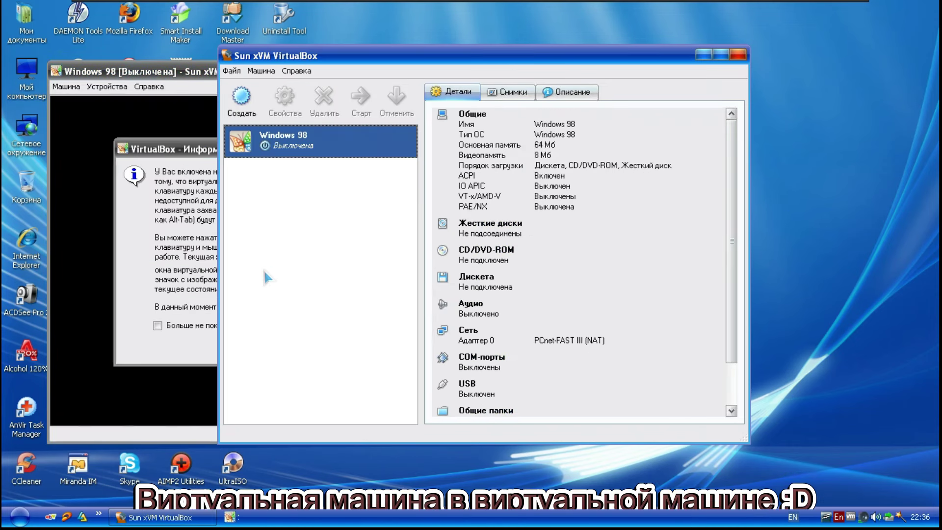
click(290, 356)
click(438, 381)
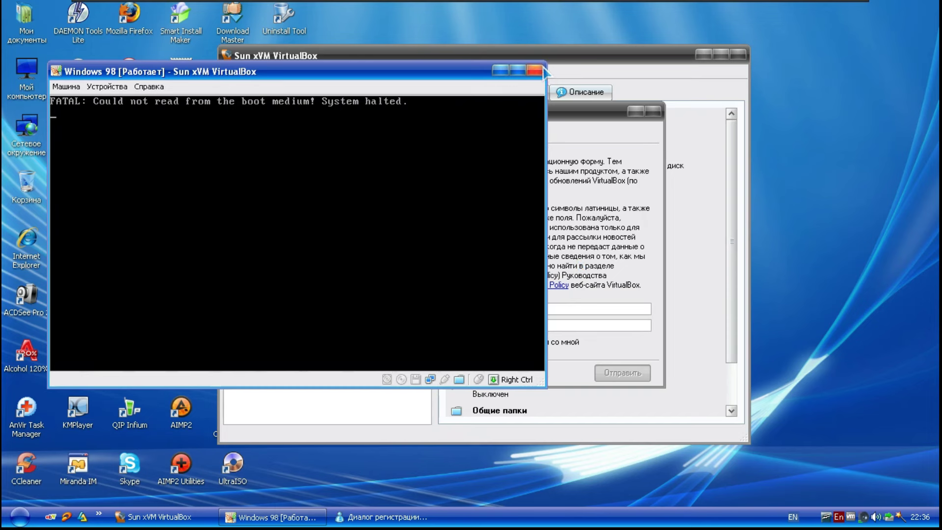
Close the running Windows 98 machine, dismiss the registration form without filling it in, and close VirtualBox.
click(539, 71)
click(322, 280)
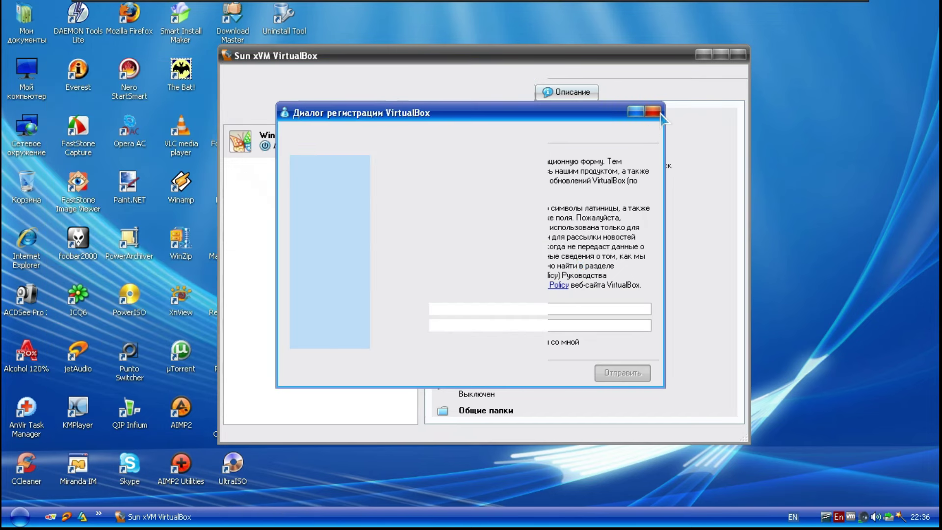
click(659, 113)
click(737, 55)
Launch EVEREST Ultimate Edition from the installed programs and briefly check its help information.
click(20, 517)
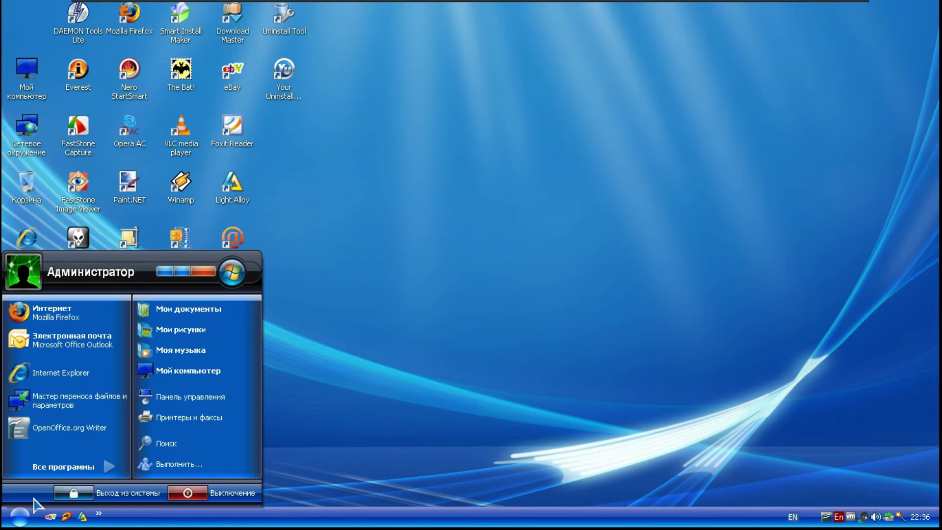
click(63, 467)
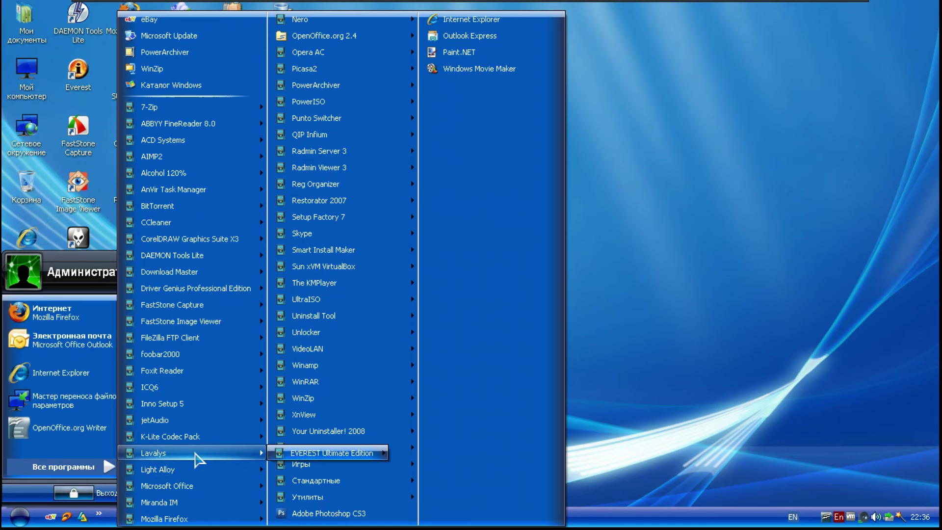
click(605, 214)
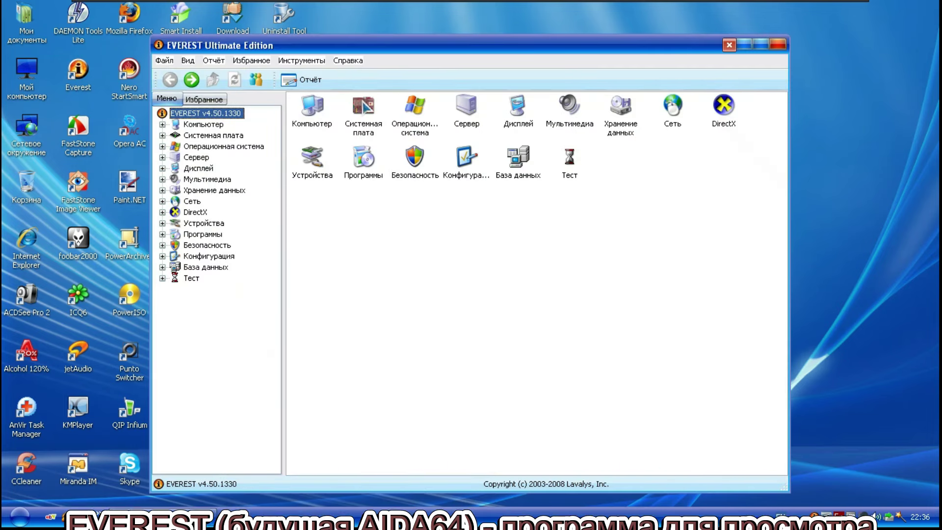
click(347, 60)
click(392, 172)
key(Escape)
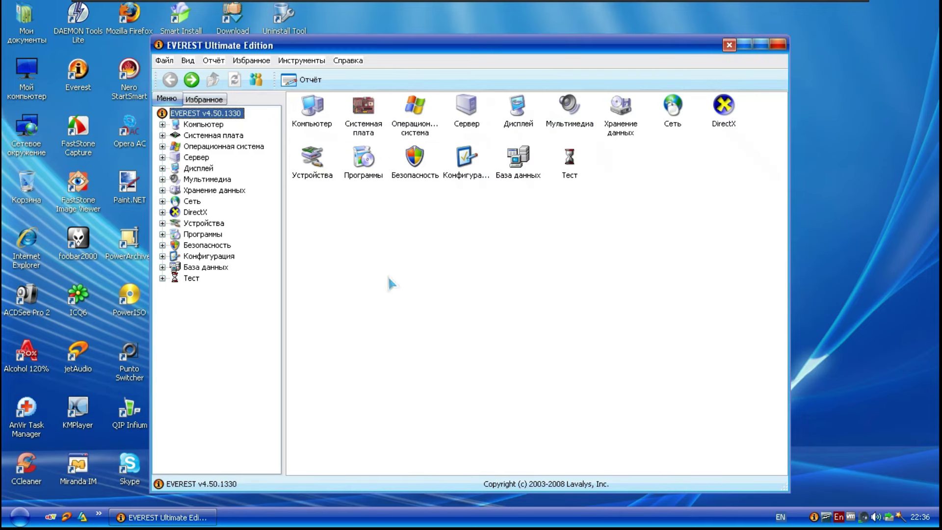
Look through the computer's summary information in EVEREST, refresh the report, and close EVEREST.
double_click(312, 106)
double_click(312, 106)
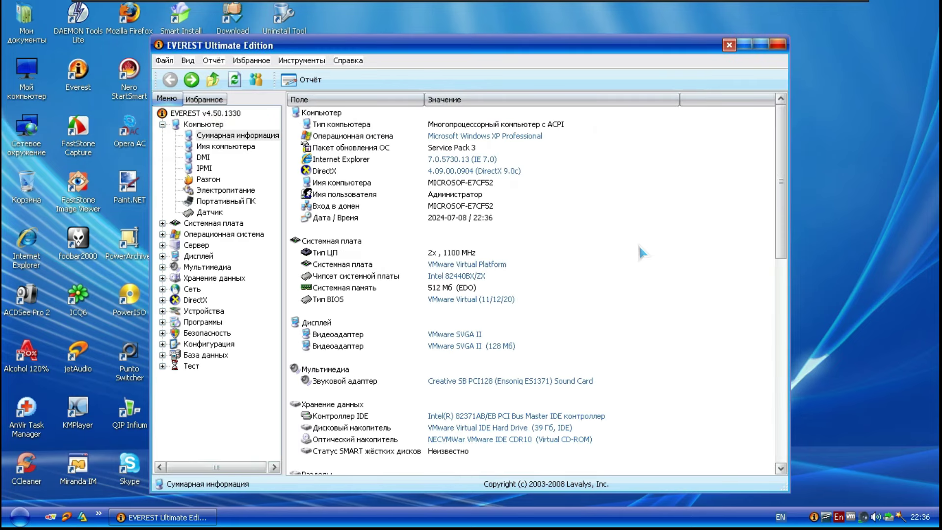
scroll(759, 169, down, 15)
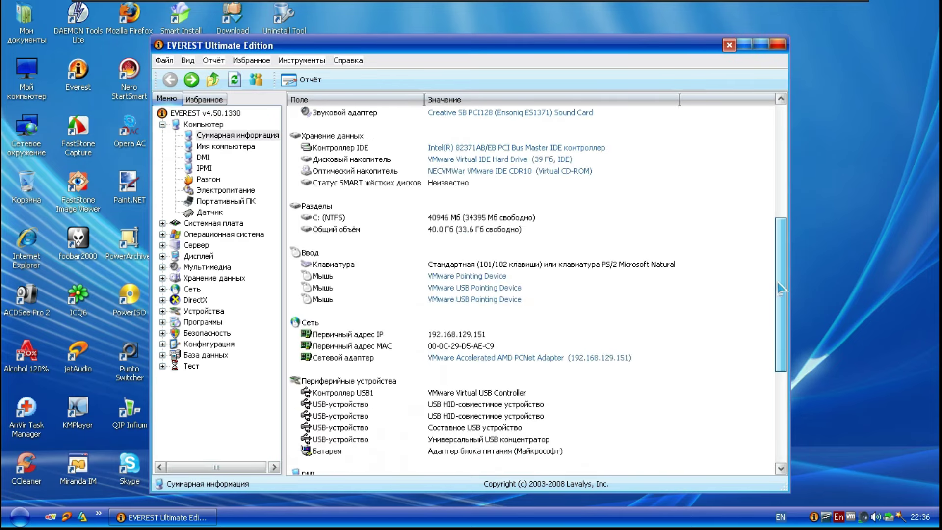
key(F5)
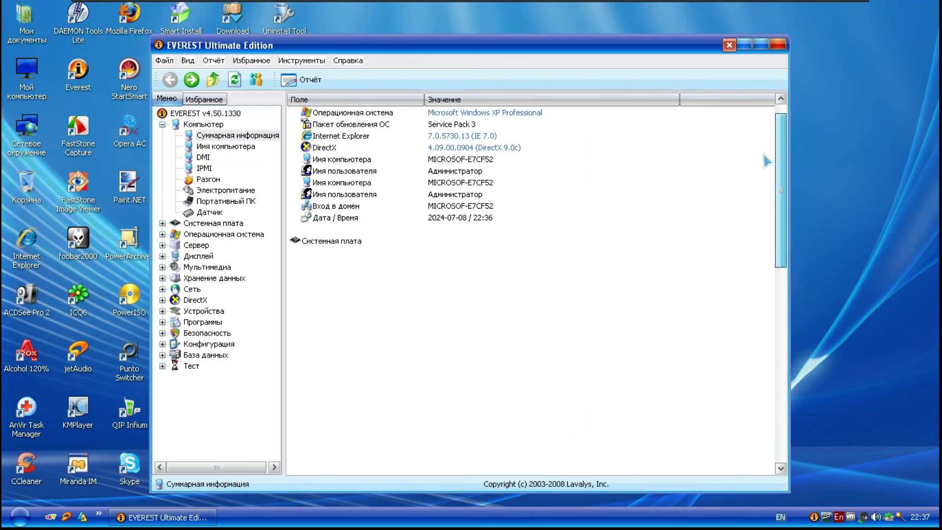
click(778, 44)
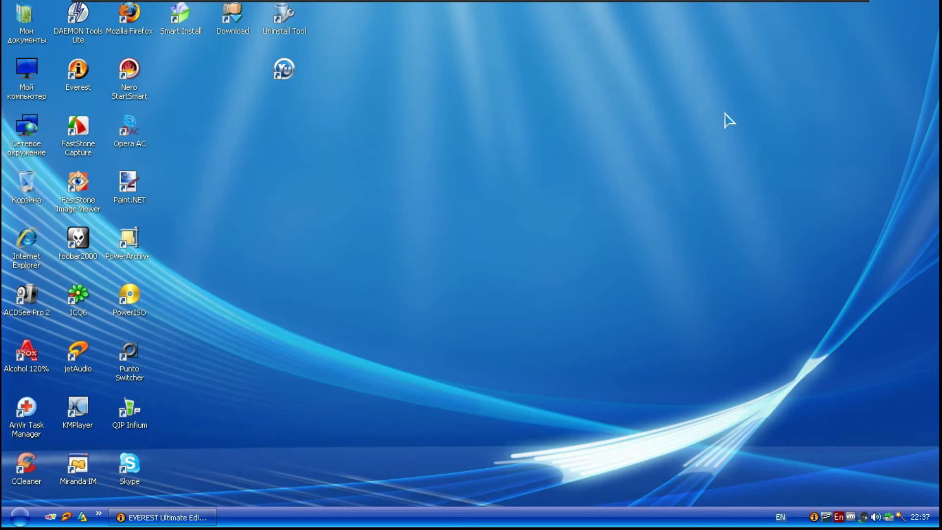
Launch Microsoft Office Word 2007 from the installed programs.
click(20, 516)
click(69, 466)
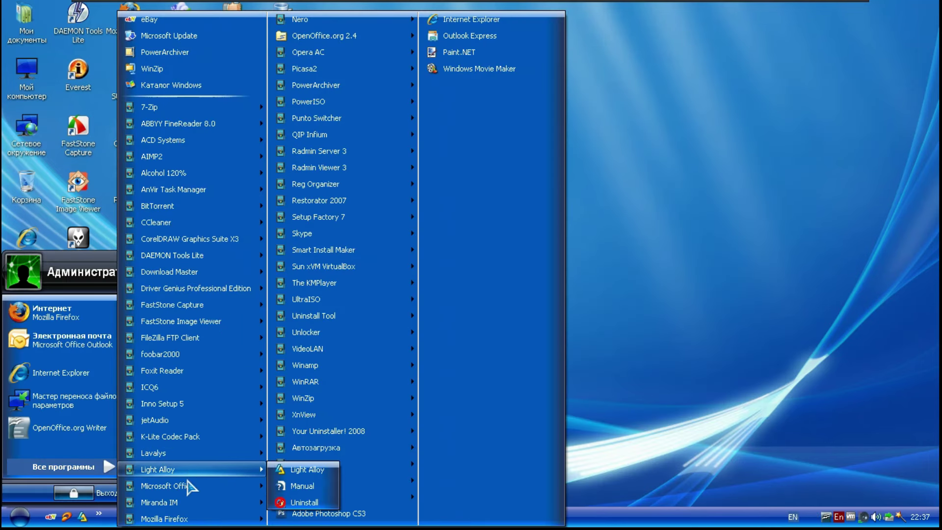
mouse_move(198, 486)
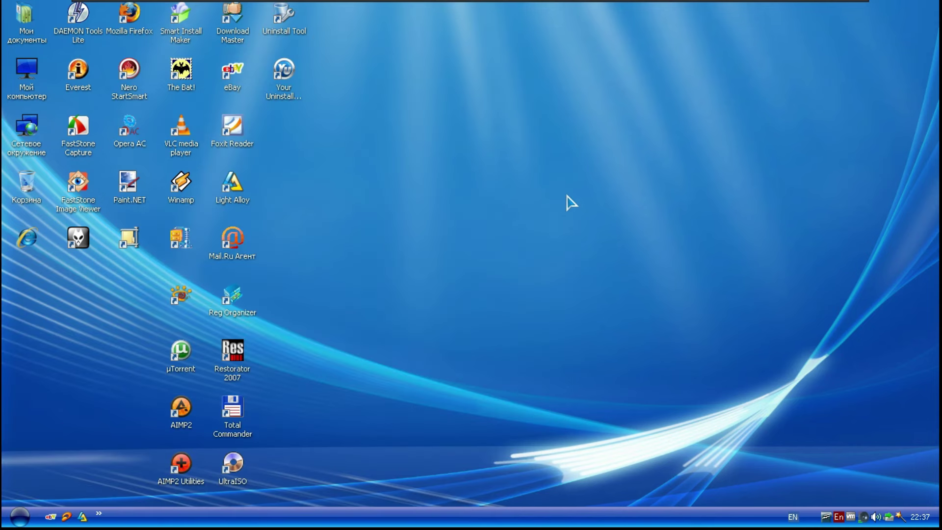
click(568, 200)
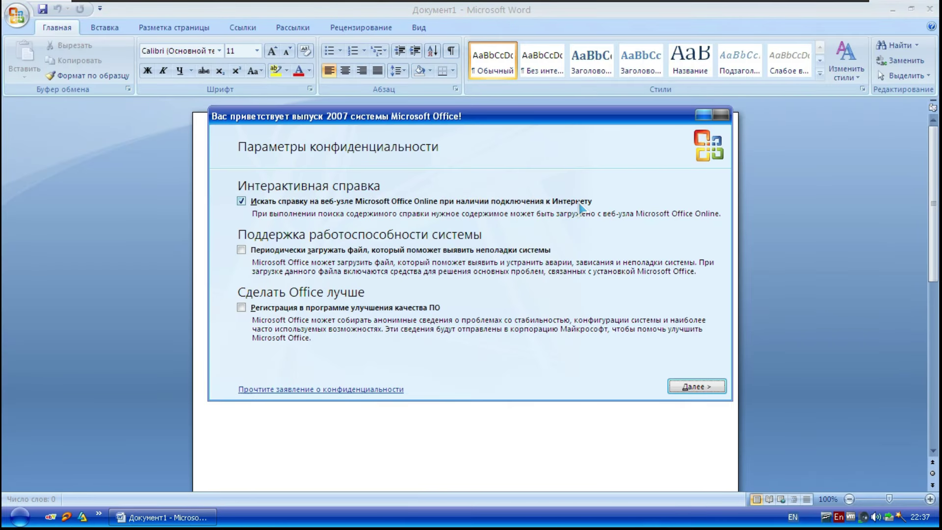
Complete the Office 2007 welcome wizard with the default privacy options and without using Microsoft Update.
click(688, 386)
click(444, 287)
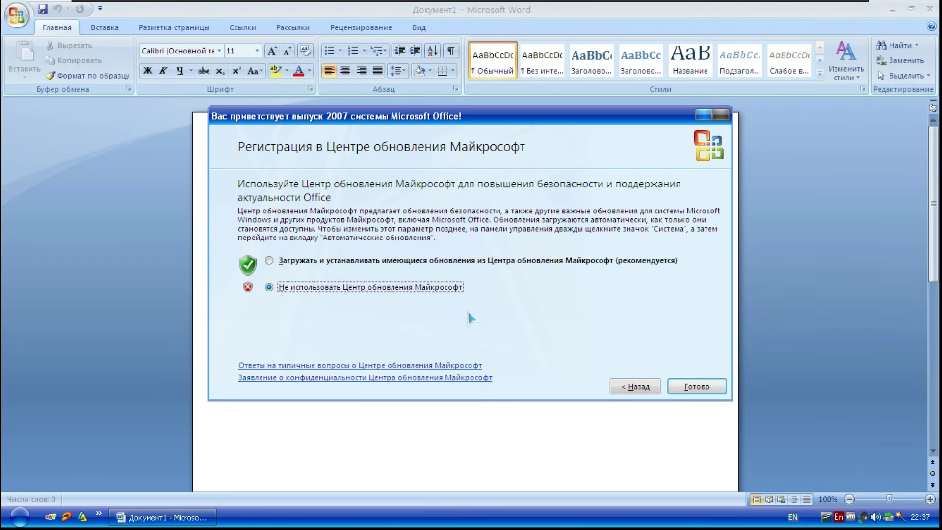
click(692, 385)
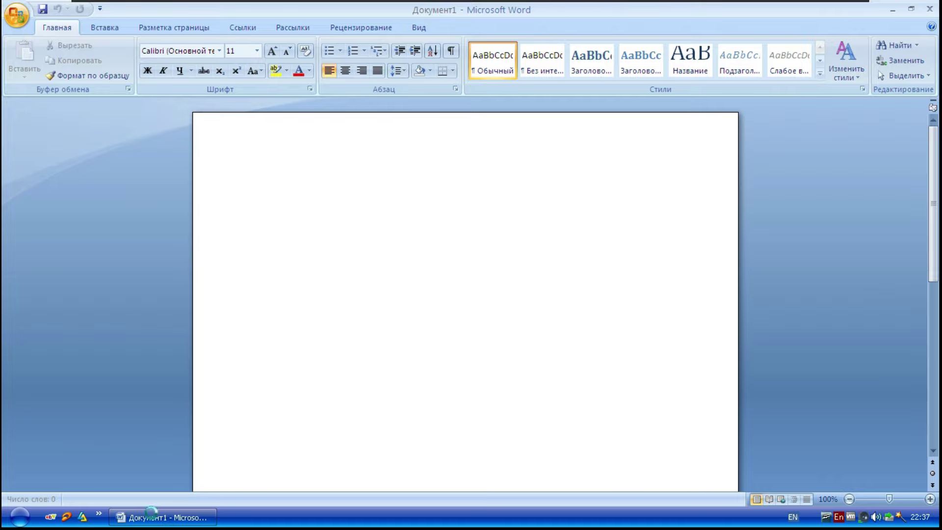
Launch WinRAR from the installed programs while Word stays open.
click(21, 517)
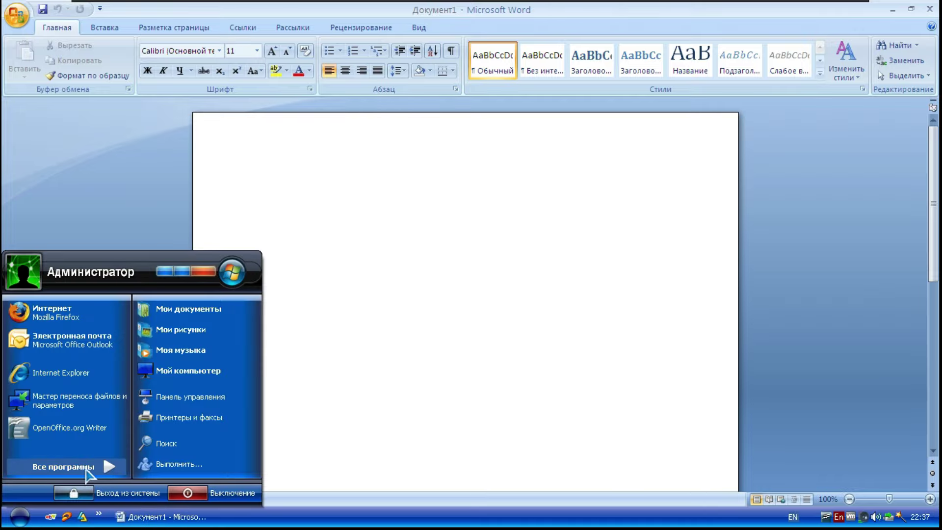
click(96, 468)
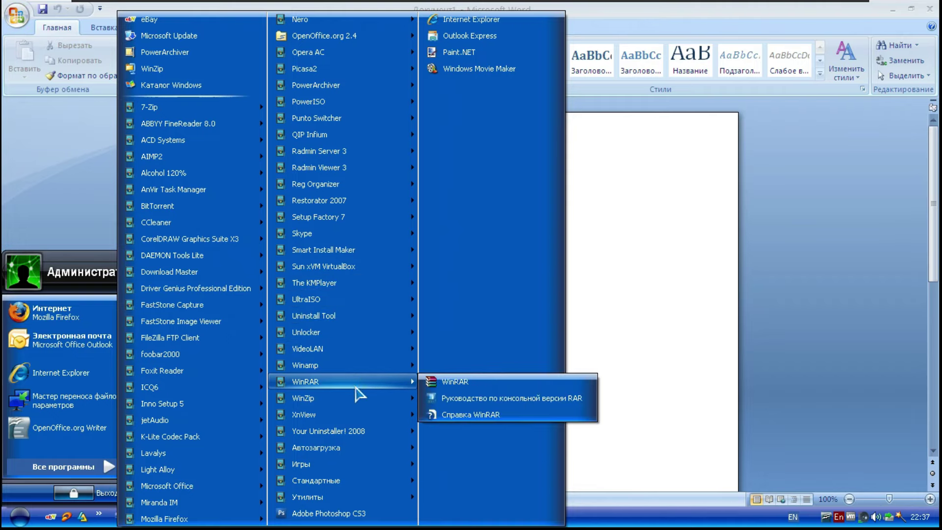
mouse_move(356, 416)
click(627, 311)
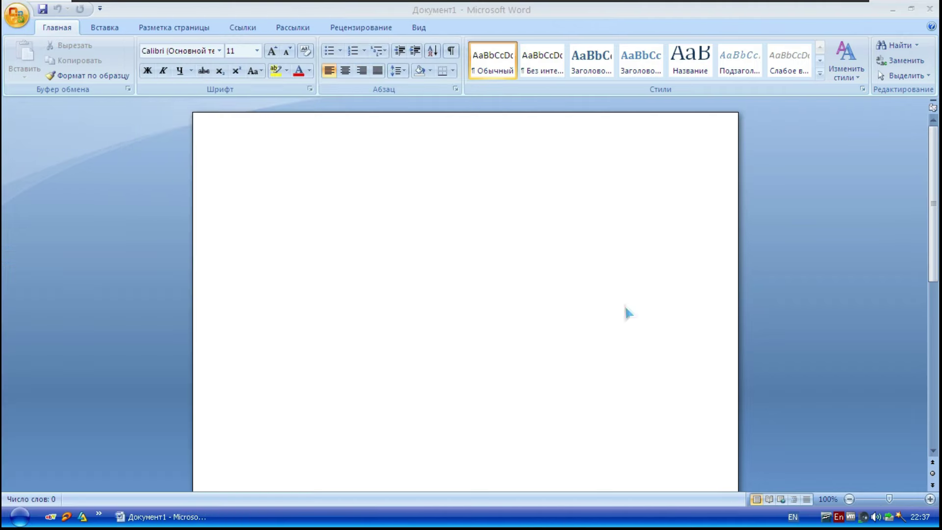
Switch to Russian input and write a line beginning "Тетрабарат натрия в глицирине, уляя, пега", adding several first names and "и т.д и т.п".
key(ctrl+z)
key(alt+shift)
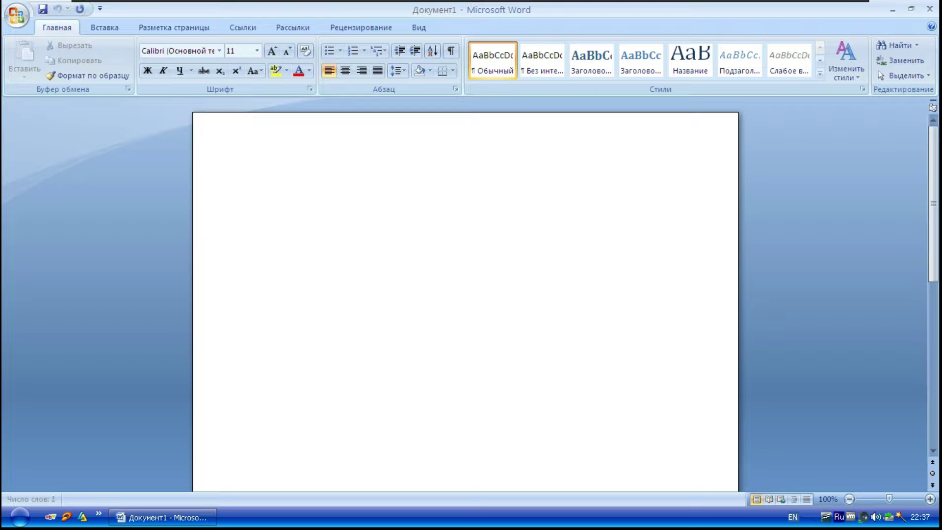
text(Тетрабарат н)
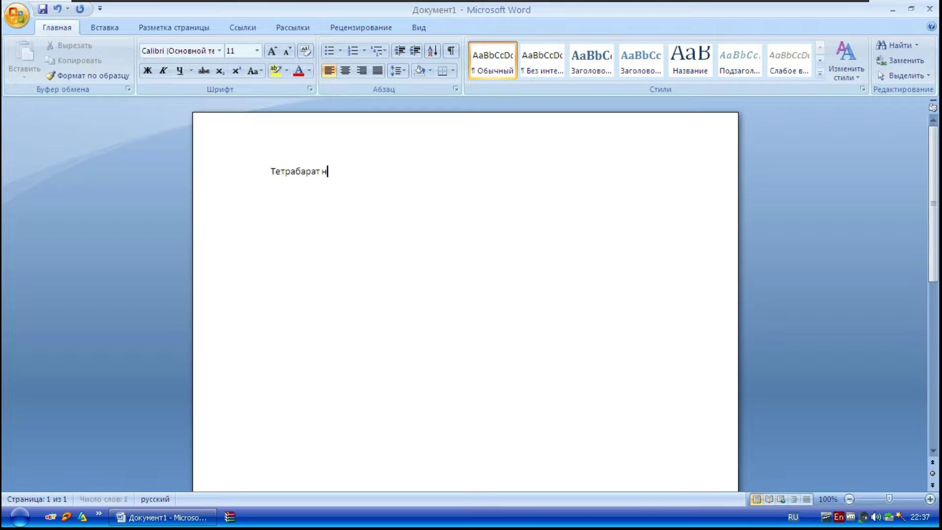
text(атрия в глицирине, уляя, пега, Ксюша, Слава, Илья и т.д и т.п)
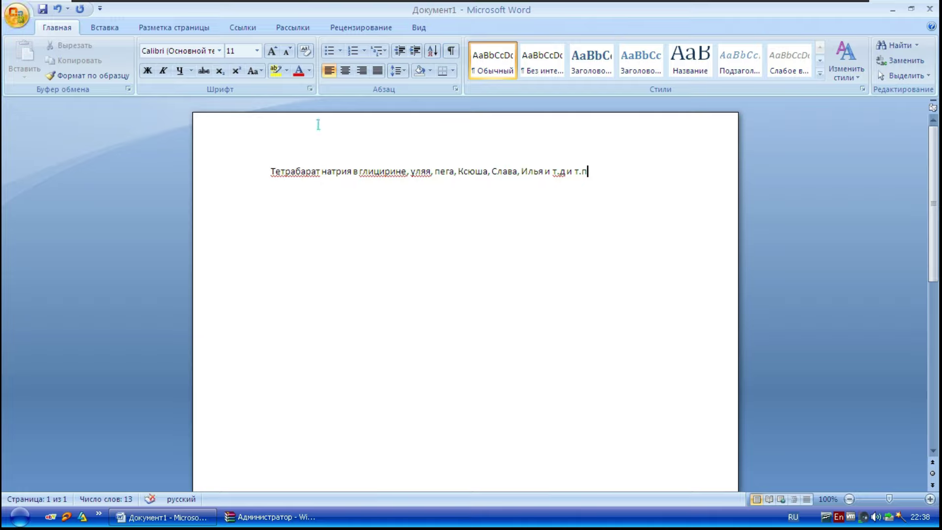
Format the whole line as 14 pt bold text and close Word without saving the document.
drag(591, 172, 271, 173)
click(234, 53)
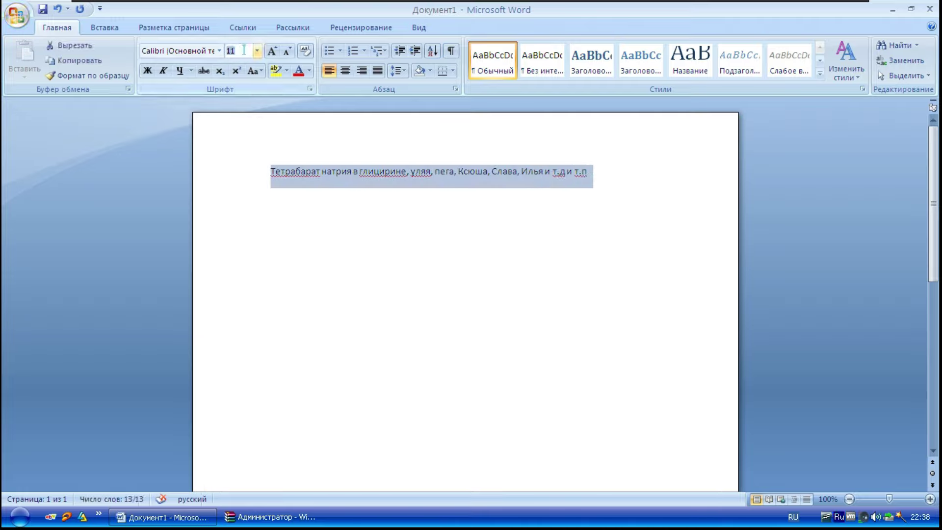
click(255, 51)
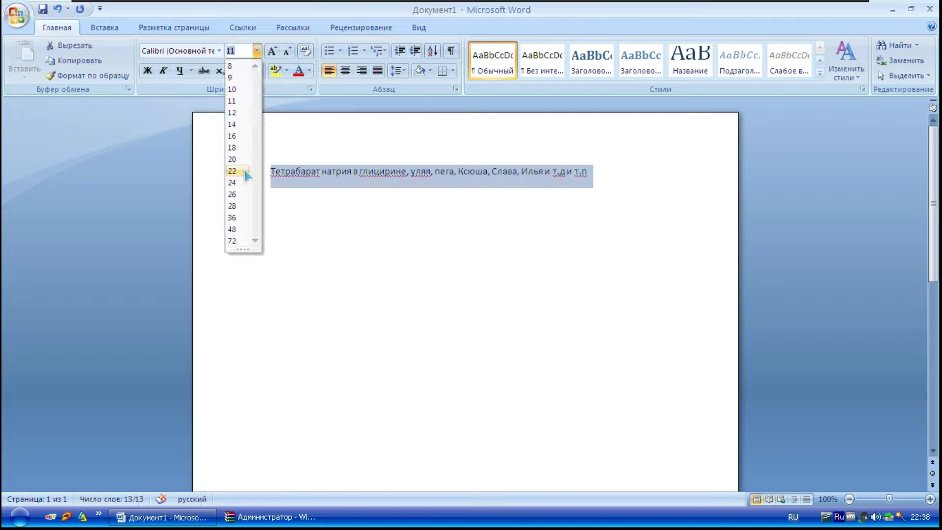
click(239, 124)
click(148, 71)
click(555, 229)
click(929, 8)
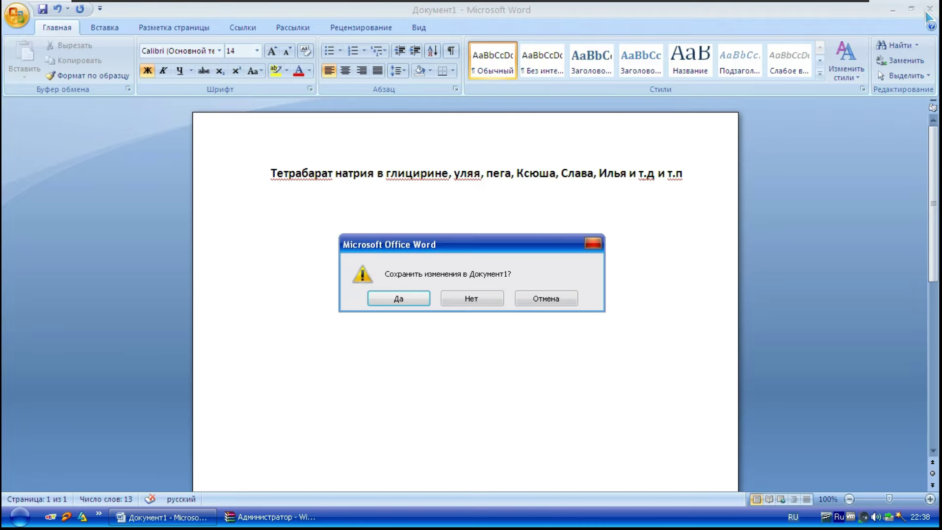
click(471, 299)
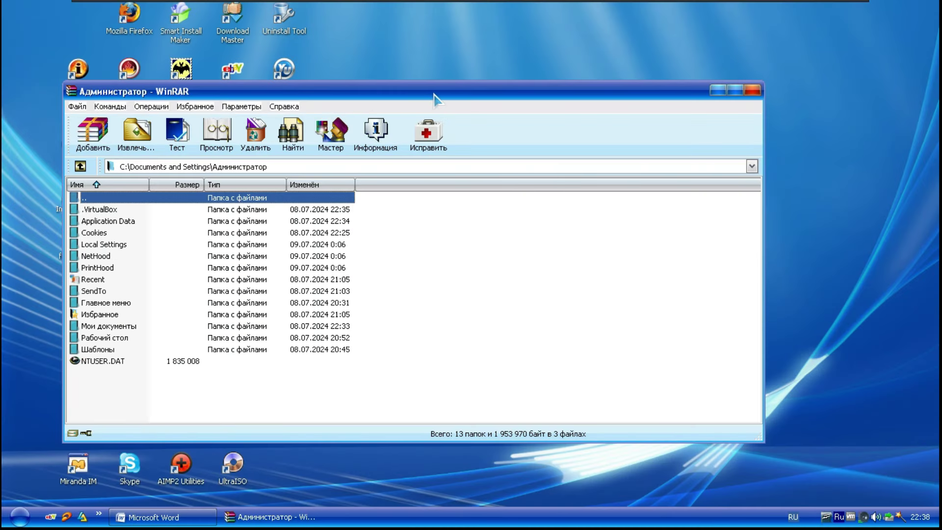
Move the WinRAR window farther right on the desktop, view WinRAR's version information, and close it.
drag(435, 96, 509, 97)
click(358, 107)
click(378, 157)
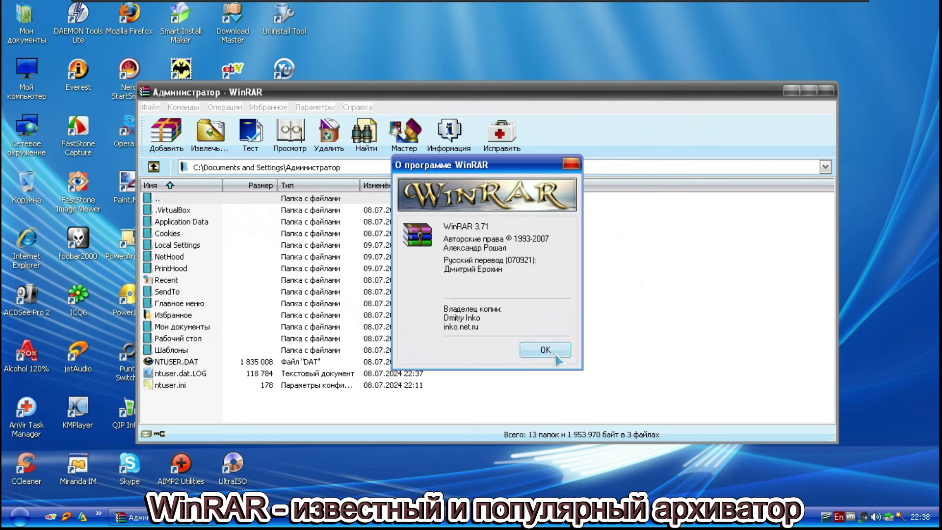
click(556, 356)
Browse the profile's Cookies, Application Data and Главное меню folders in WinRAR, return to the profile folder, and select the .VirtualBox folder.
double_click(167, 233)
double_click(177, 198)
double_click(181, 222)
double_click(162, 198)
click(186, 280)
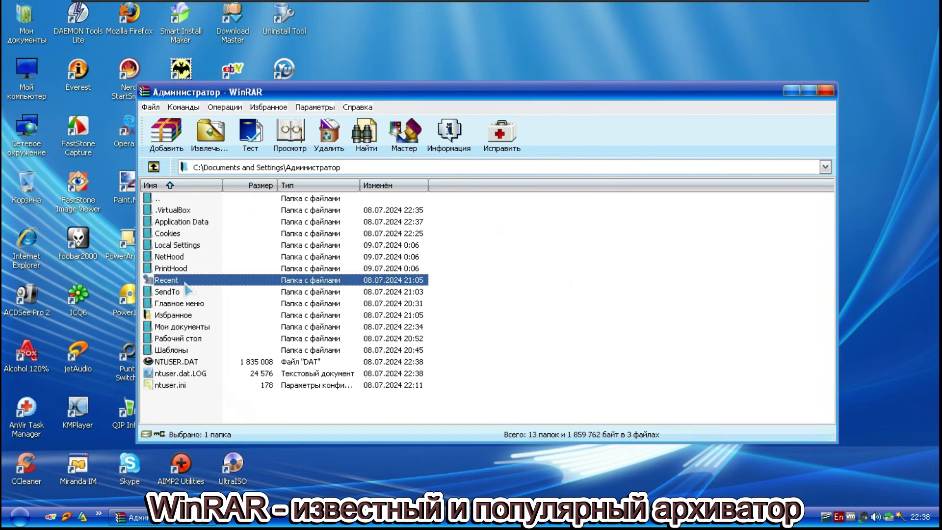
click(171, 268)
double_click(179, 303)
double_click(159, 198)
click(182, 210)
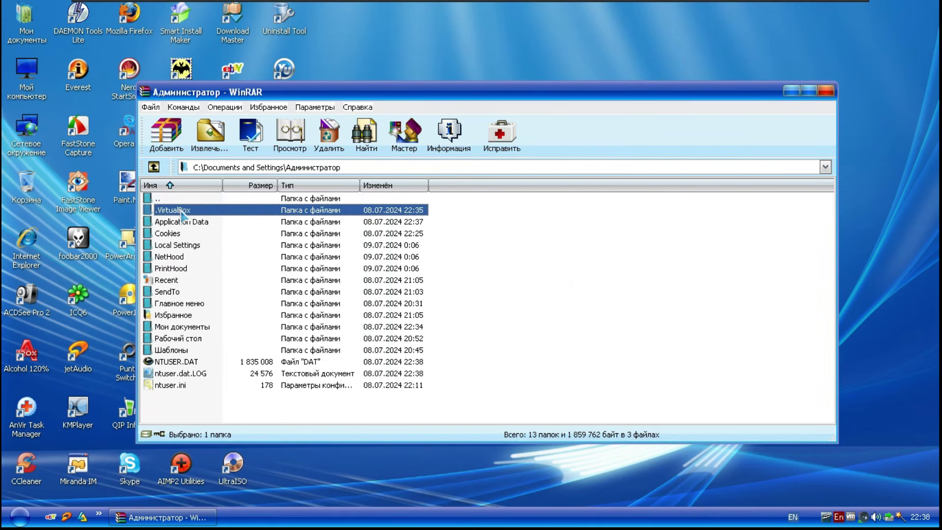
View the contents of the .VirtualBox folder, return to the profile folder, and close WinRAR.
double_click(181, 210)
double_click(181, 198)
click(827, 93)
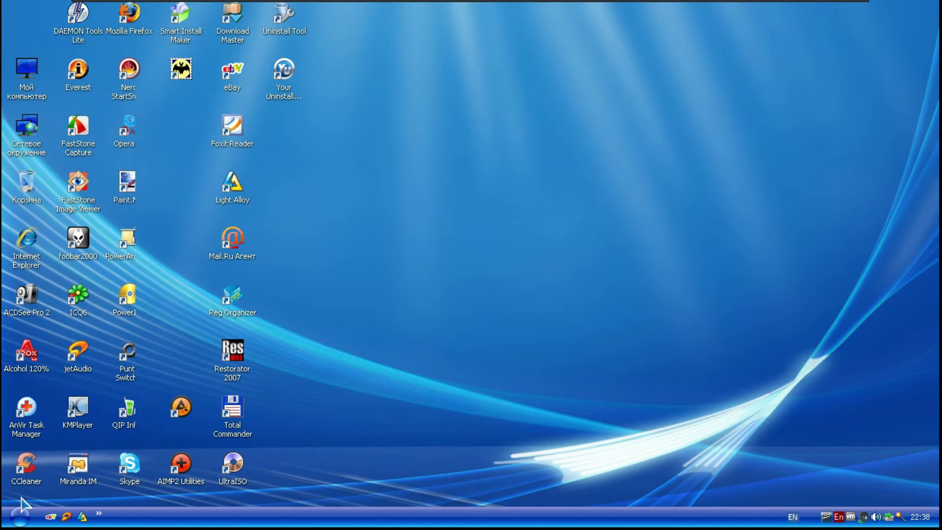
Launch 7-Zip File Manager, view its version information, and close the information window.
click(20, 516)
click(73, 467)
mouse_move(214, 106)
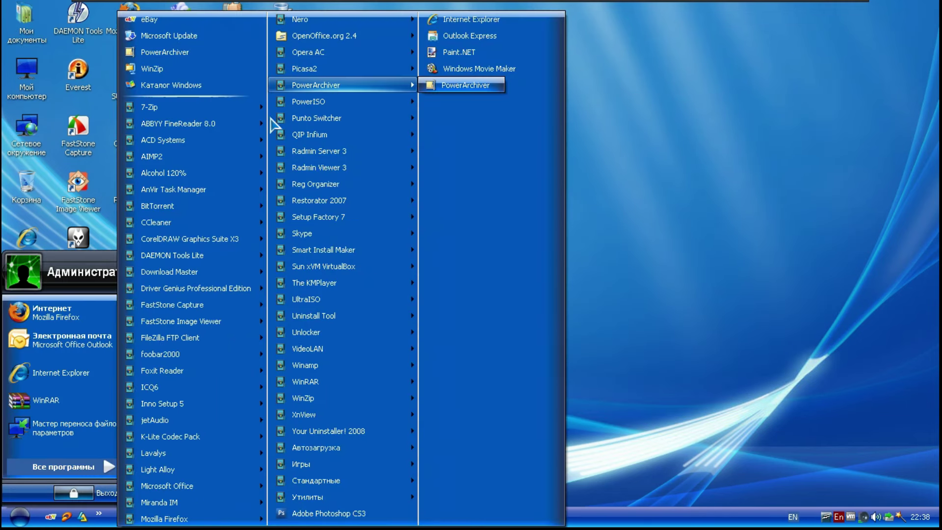
click(494, 184)
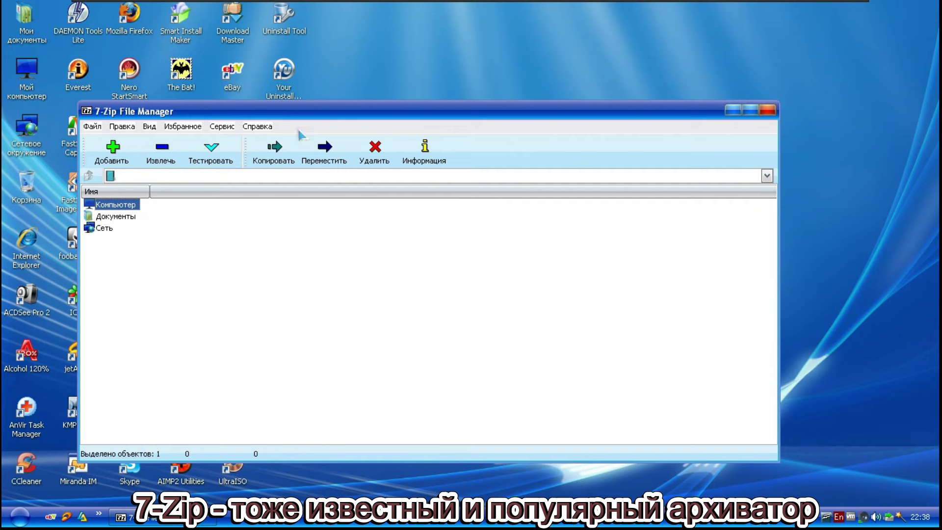
click(257, 126)
key(Return)
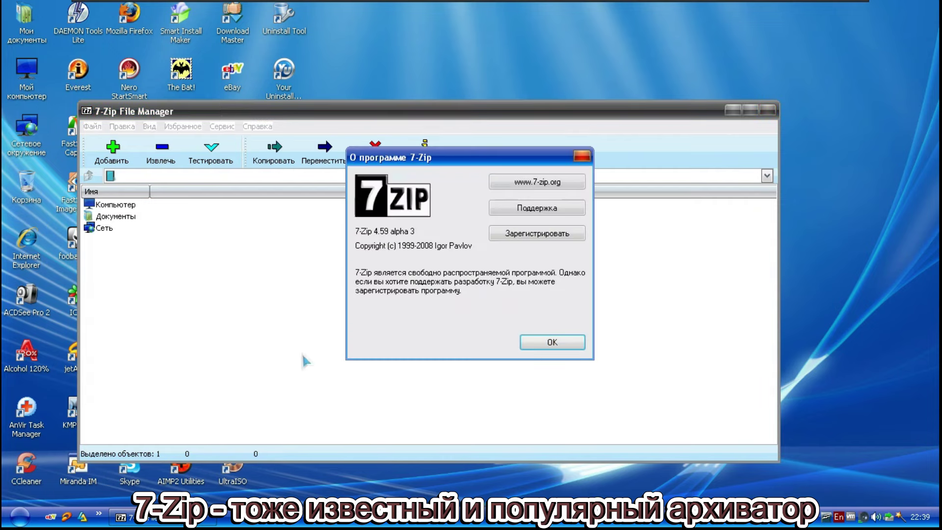
click(552, 342)
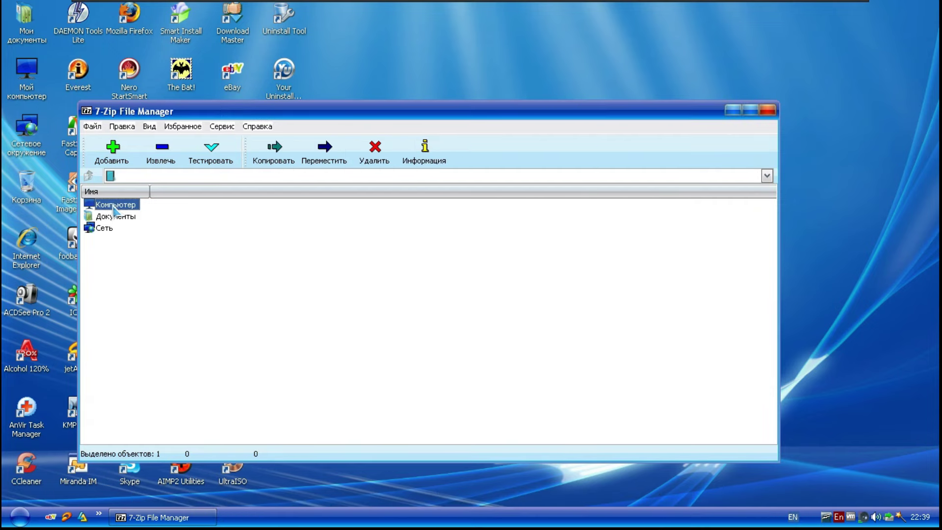
Browse in 7-Zip from Компьютер to C:\Documents and Settings\Default User, and go back up to Documents and Settings.
double_click(114, 205)
double_click(104, 204)
double_click(117, 216)
double_click(106, 217)
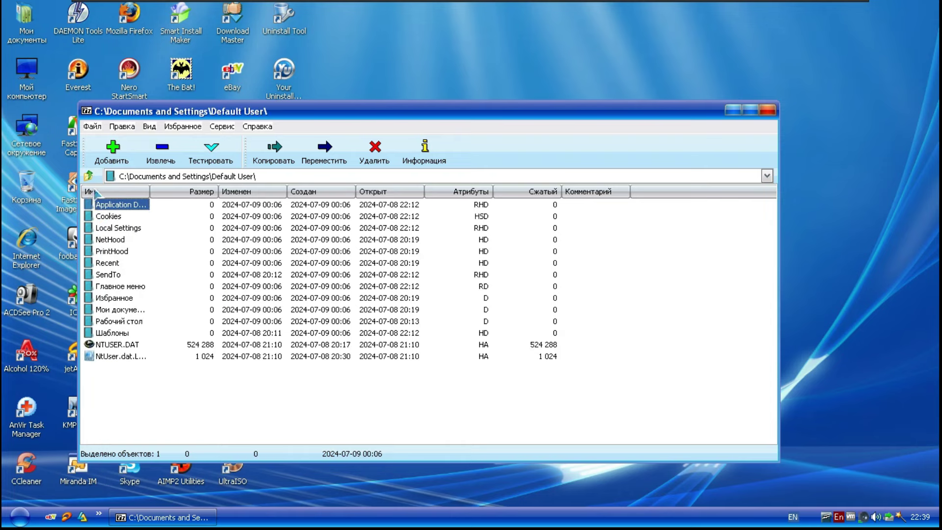
click(89, 176)
Browse the Homepc profile to Temp\suf7scrn_preview_data, view IRIMG1.JPG, and close the image viewer and 7-Zip.
double_click(108, 228)
double_click(106, 207)
double_click(106, 207)
double_click(106, 207)
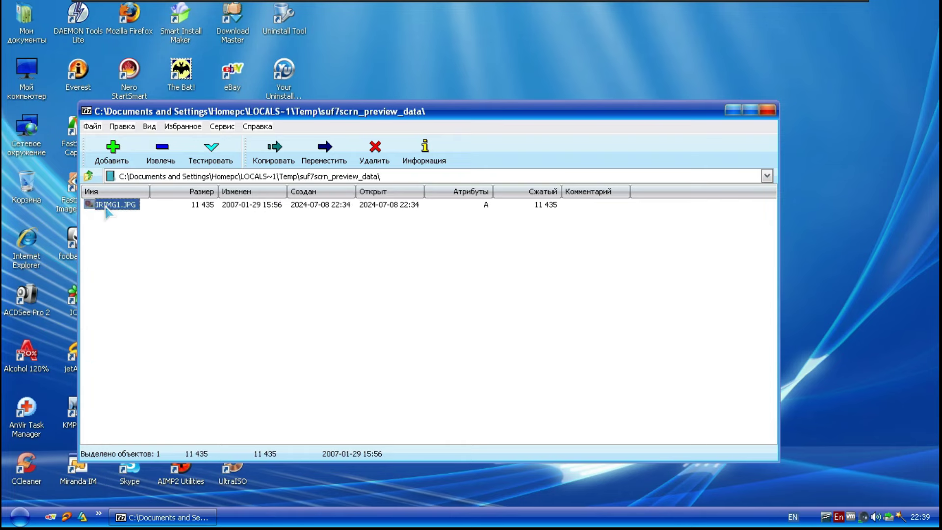
double_click(105, 206)
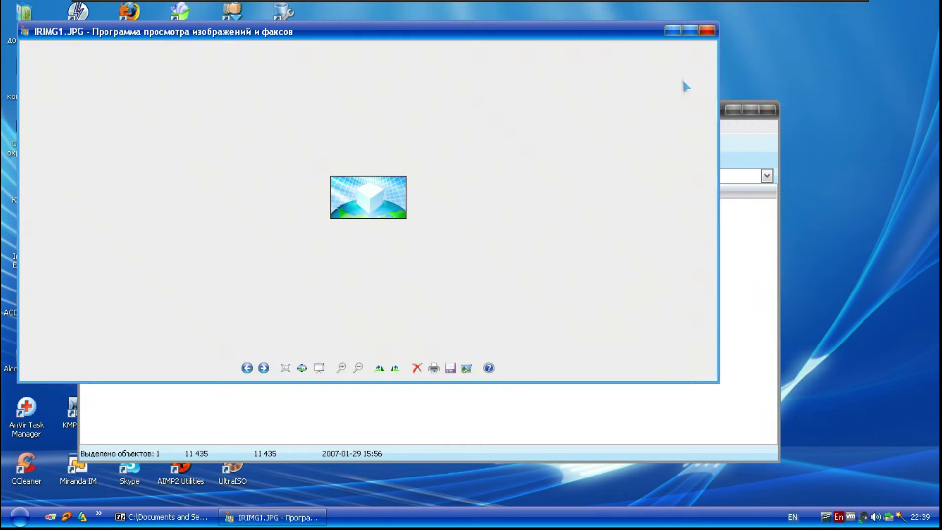
click(710, 31)
click(766, 110)
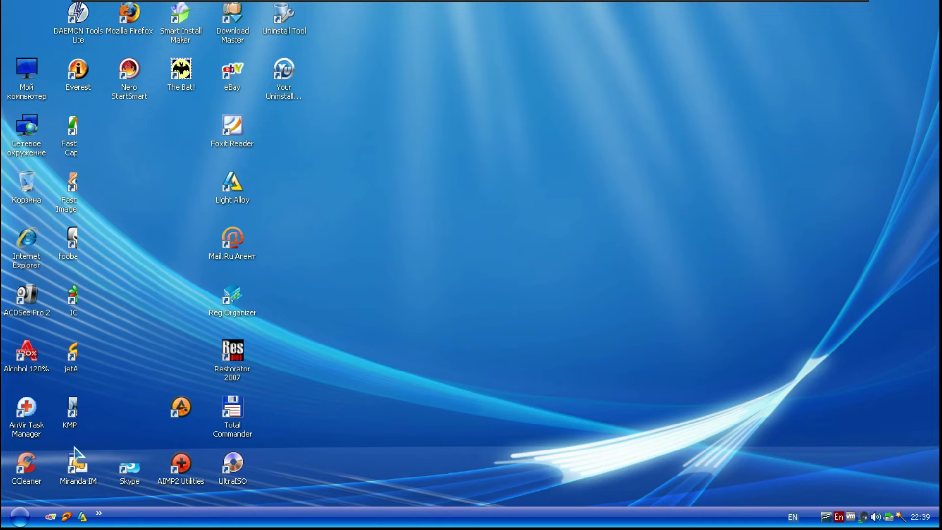
click(20, 517)
click(64, 461)
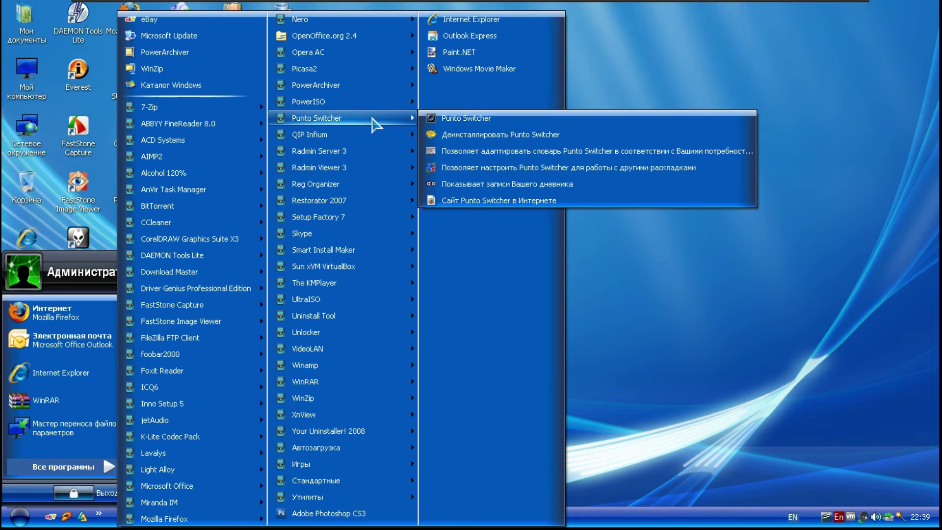
mouse_move(374, 100)
mouse_move(378, 118)
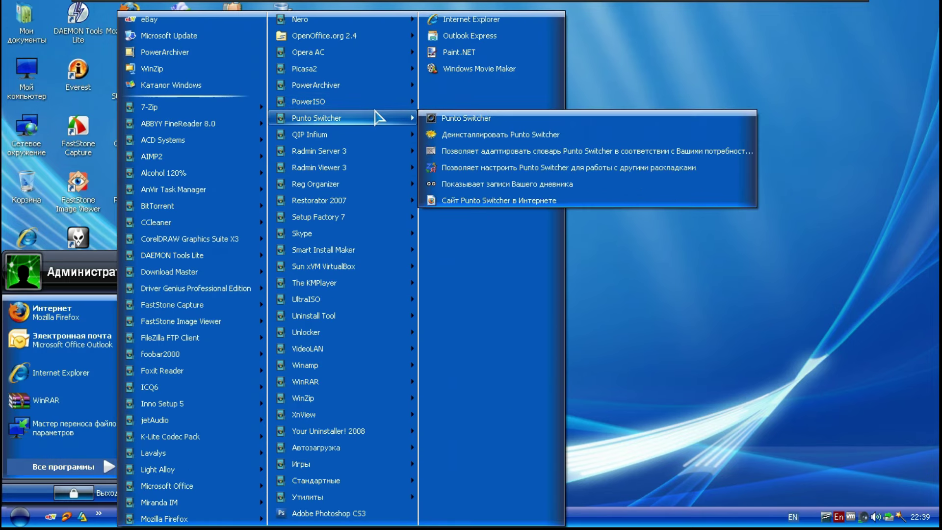
click(471, 168)
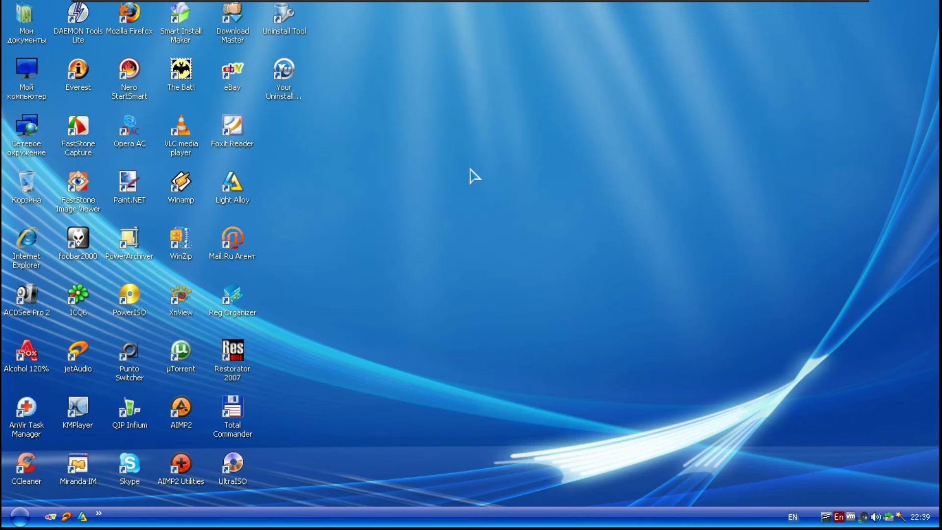
click(461, 305)
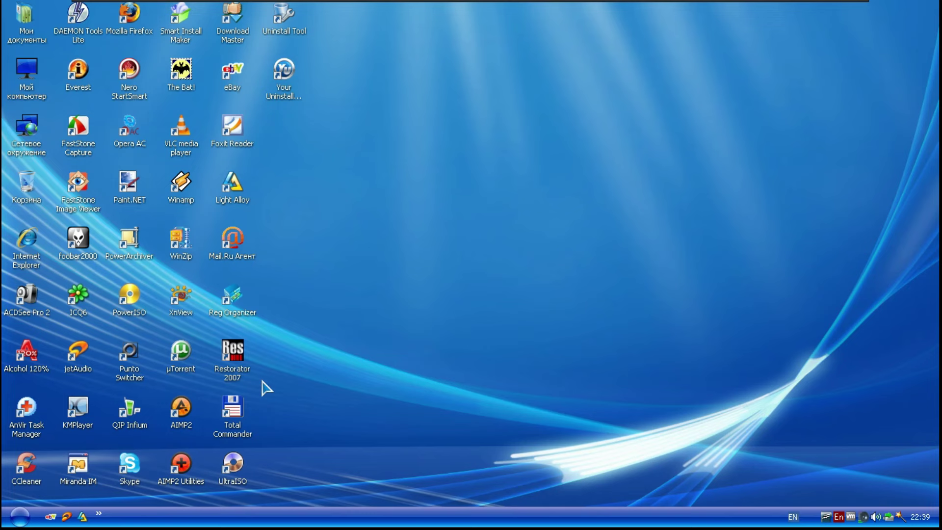
Launch Picasa2 and limit its initial photo search to Мои документы, Мои рисунки and Рабочий стол.
click(21, 515)
click(63, 467)
mouse_move(357, 72)
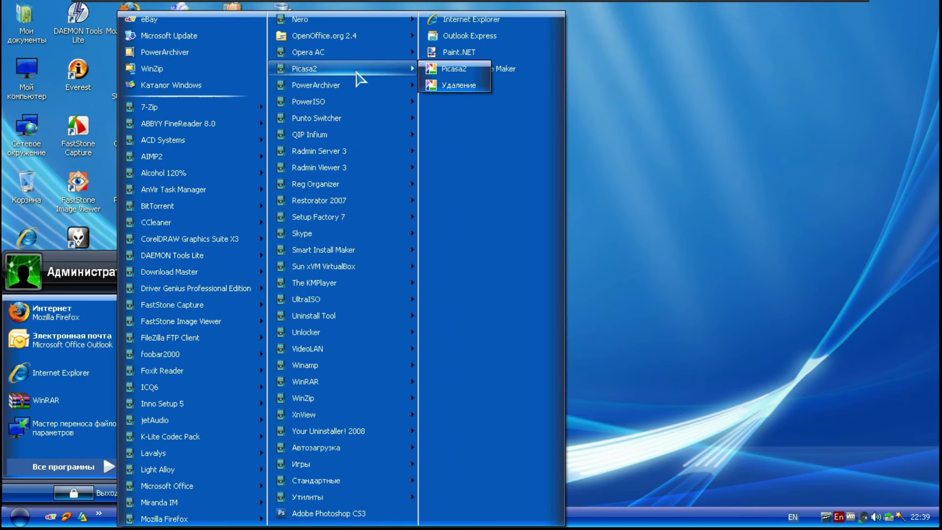
click(454, 69)
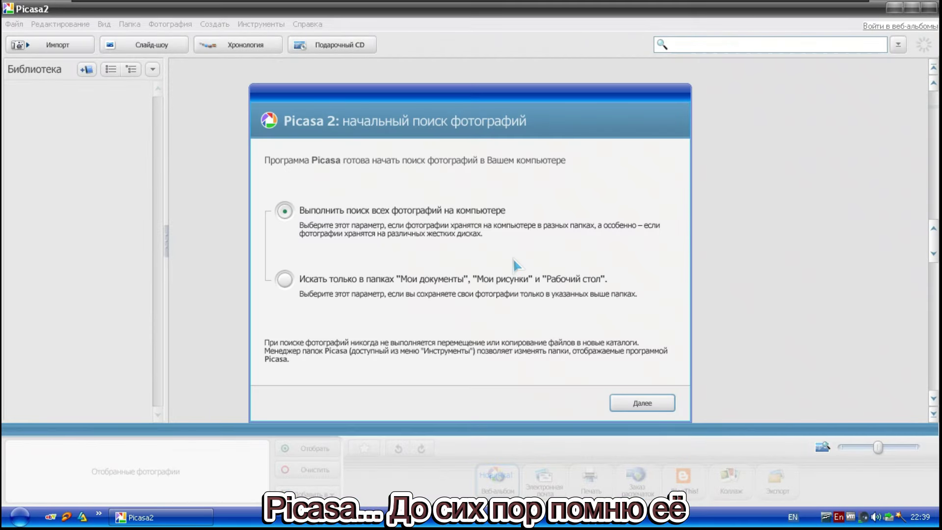
click(513, 279)
click(652, 403)
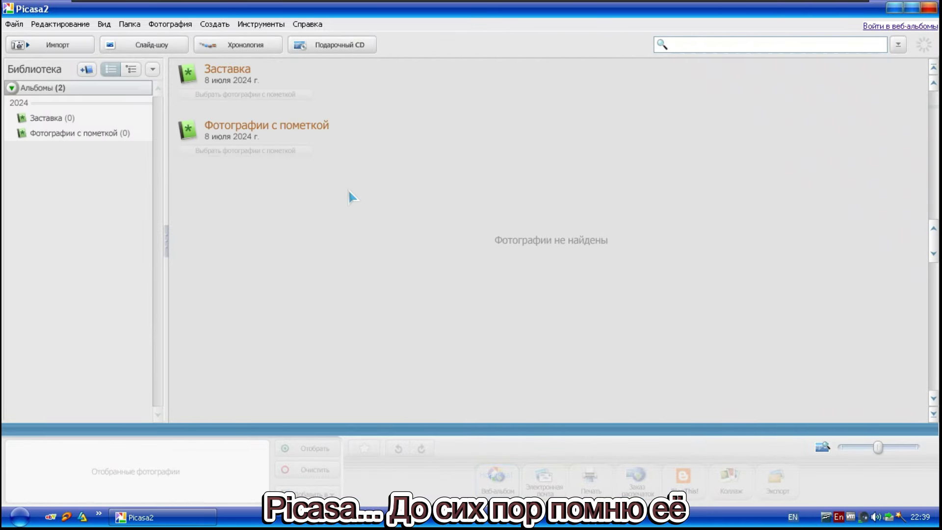
View Picasa's version information and exit Picasa.
click(290, 24)
click(361, 189)
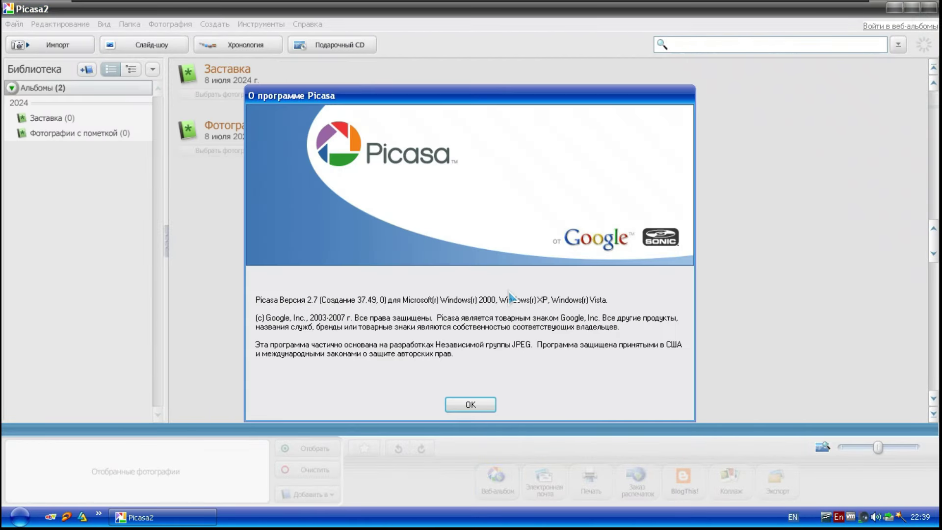
click(486, 408)
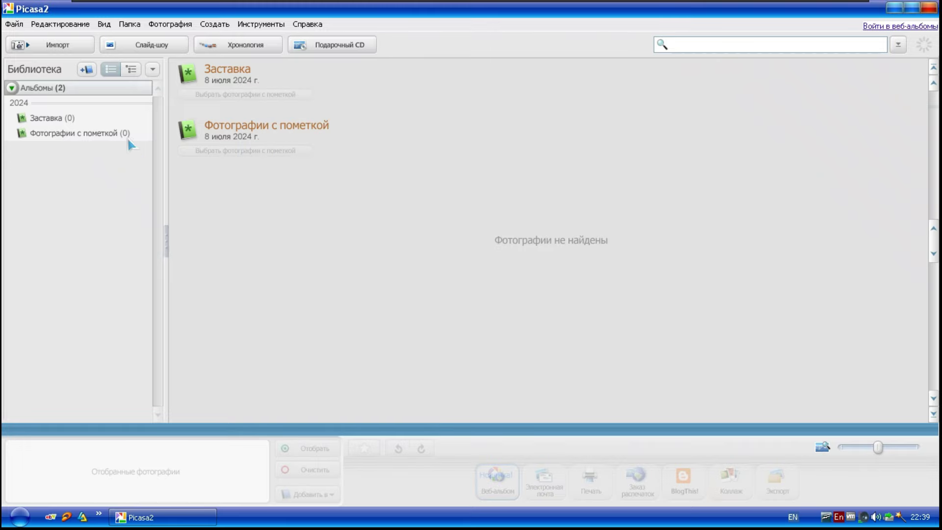
click(19, 24)
click(84, 285)
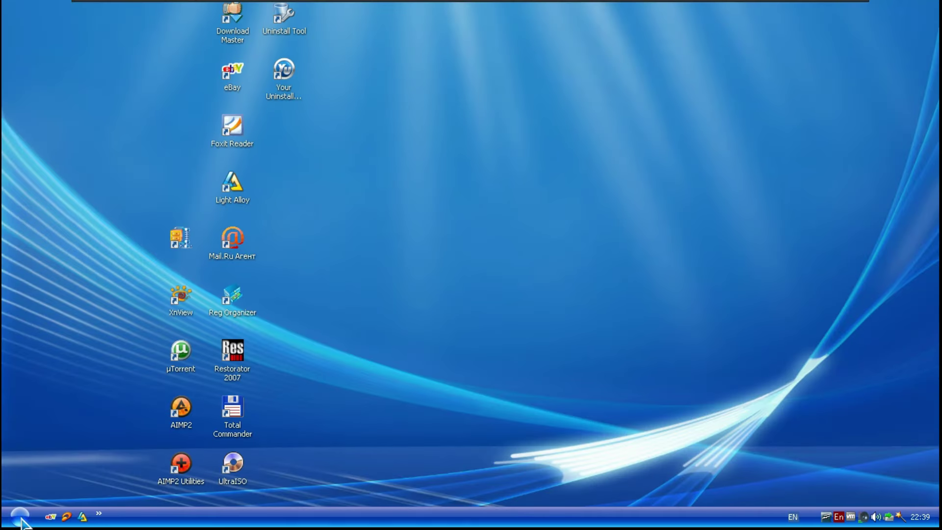
Try to launch CorelDRAW X3 from the installed programs and dismiss its dialogs.
click(98, 515)
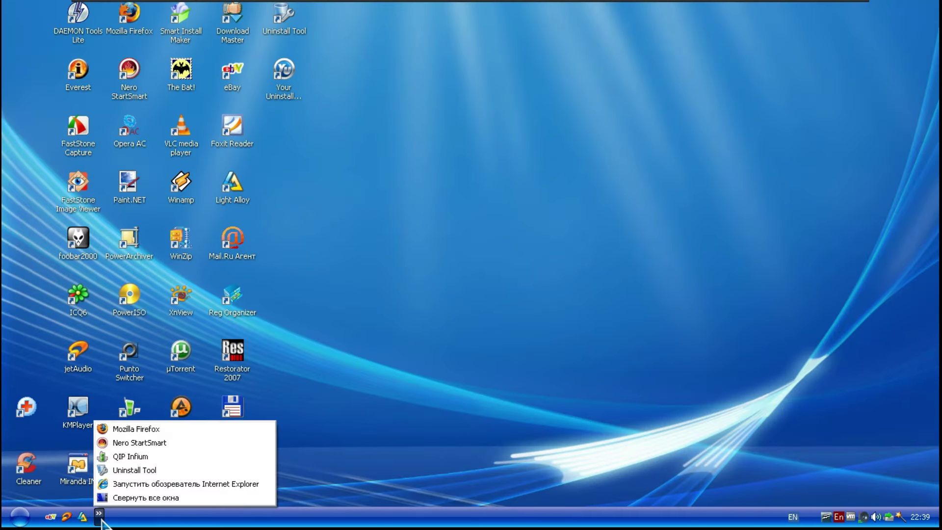
click(20, 516)
click(39, 467)
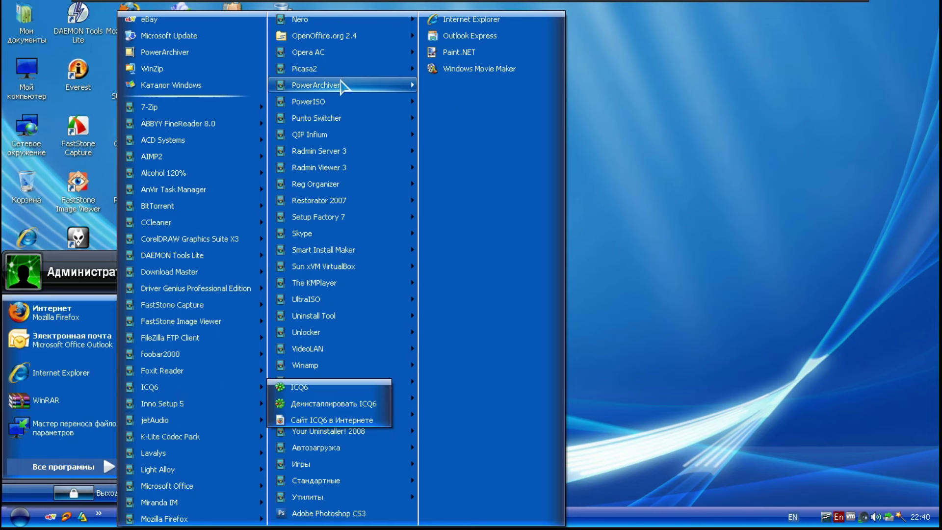
click(315, 273)
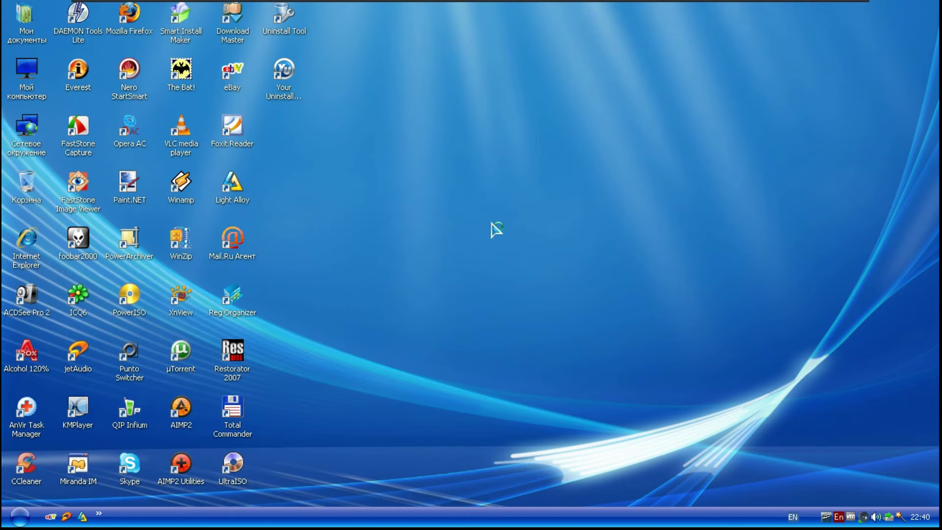
click(483, 296)
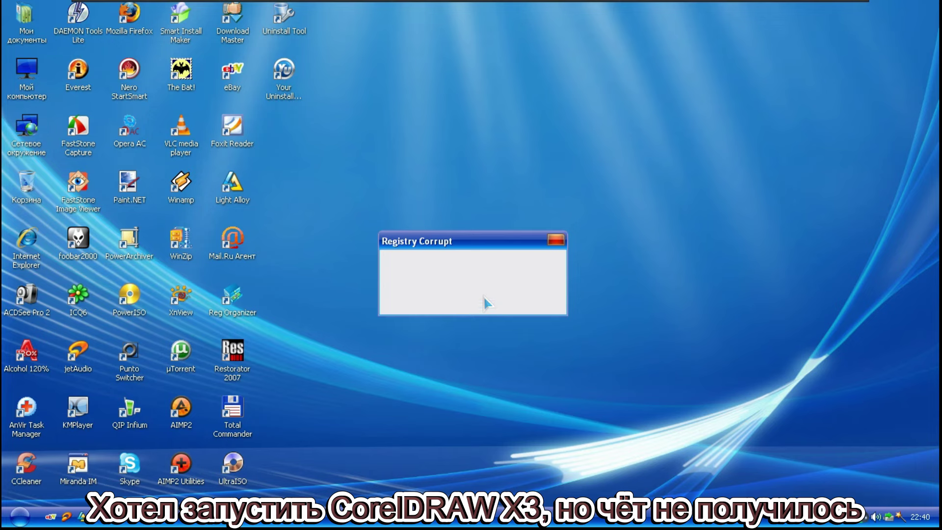
click(484, 296)
click(484, 296)
click(484, 298)
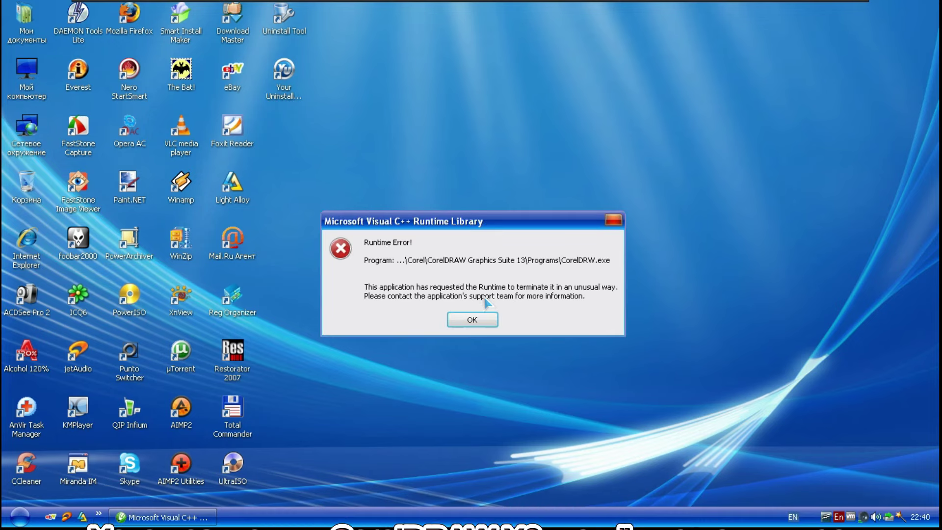
click(484, 323)
Launch Alcohol 120%, view its version and registration information, and close it.
click(20, 516)
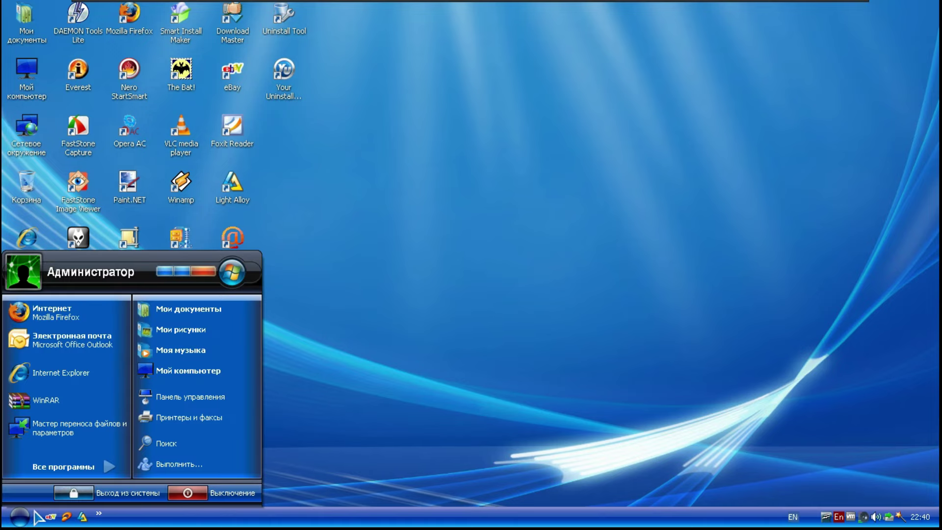
click(73, 467)
mouse_move(201, 173)
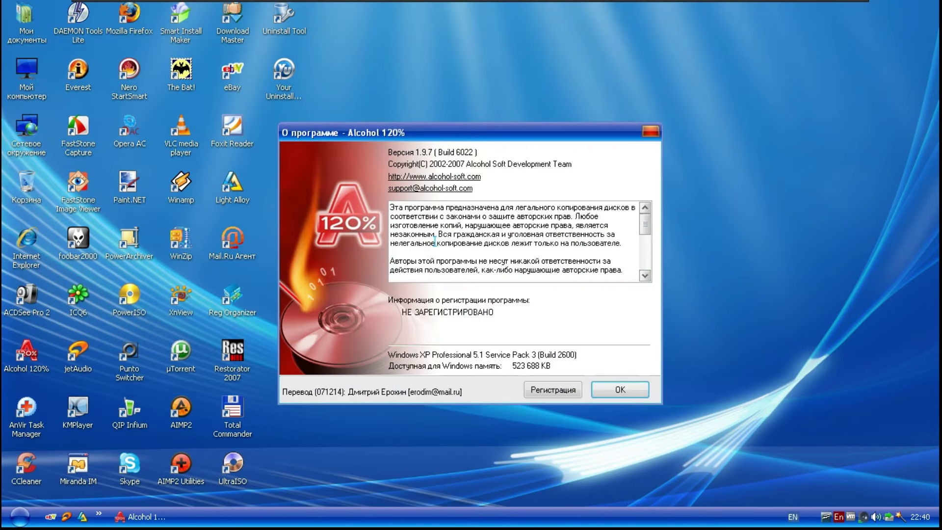
click(484, 300)
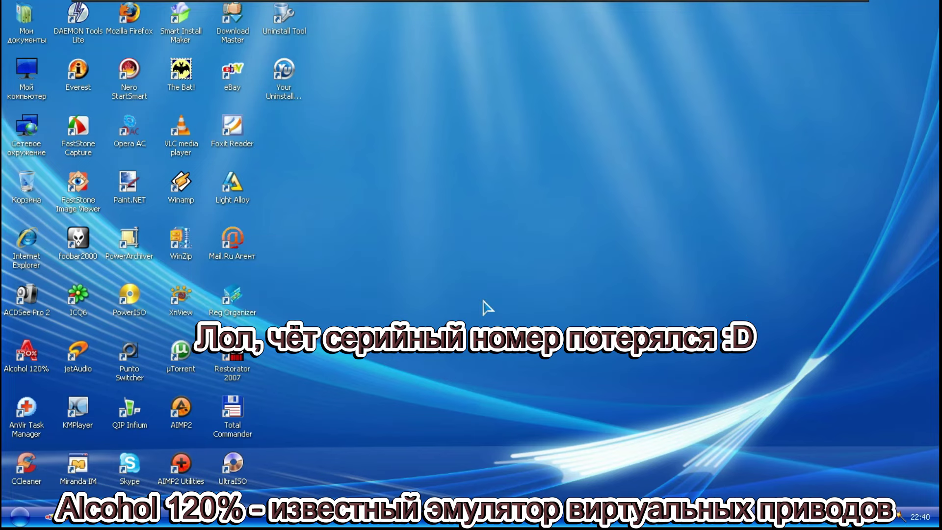
Launch DAEMON Tools Lite and FastStone Image Viewer from the desktop.
double_click(78, 14)
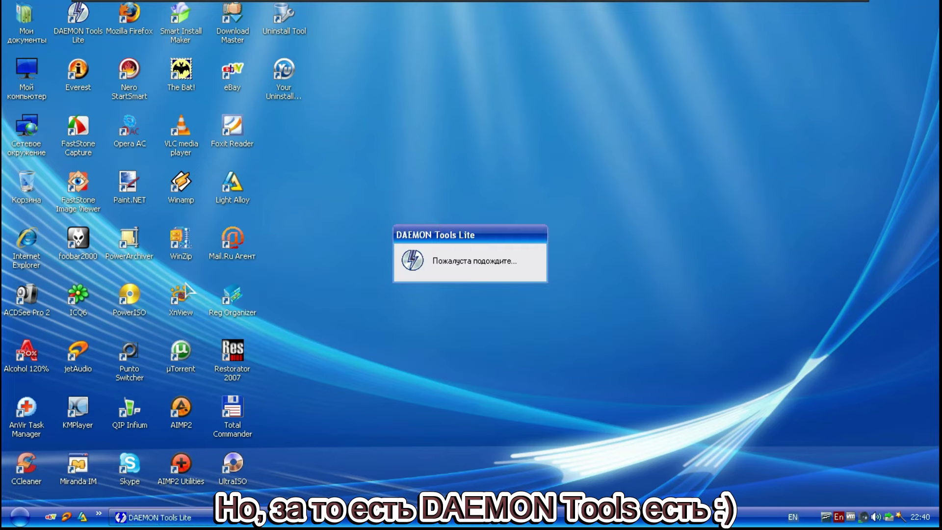
click(78, 183)
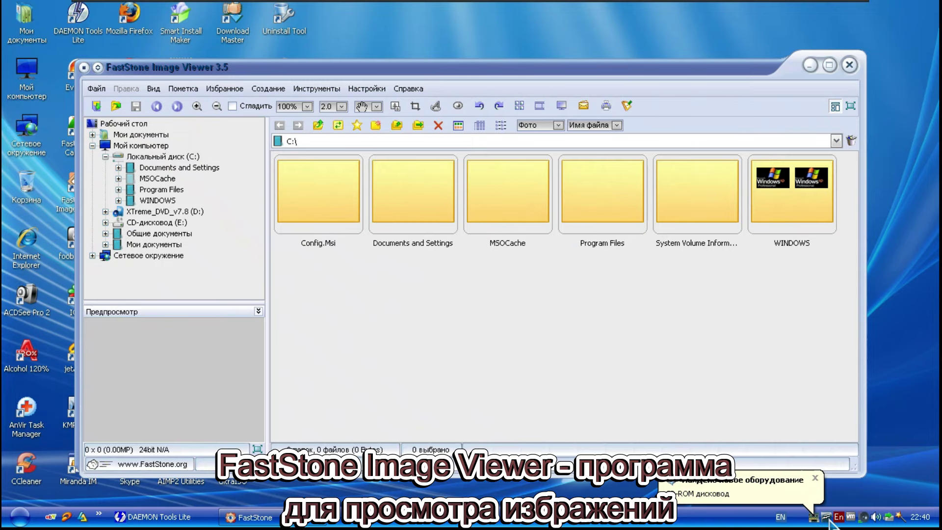
right_click(828, 516)
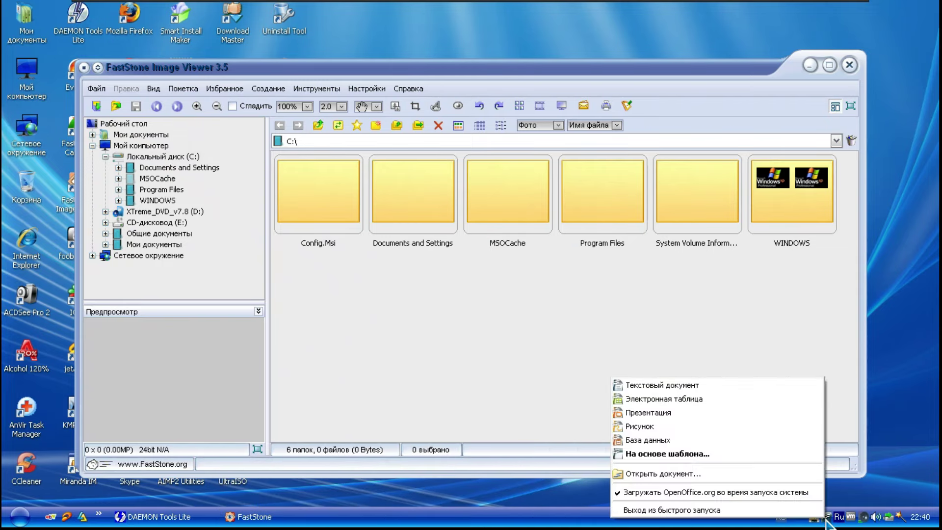
click(269, 177)
View winnt.bmp from C:\WINDOWS full screen in FastStone, return to the thumbnails, and select the system32 folder.
click(787, 216)
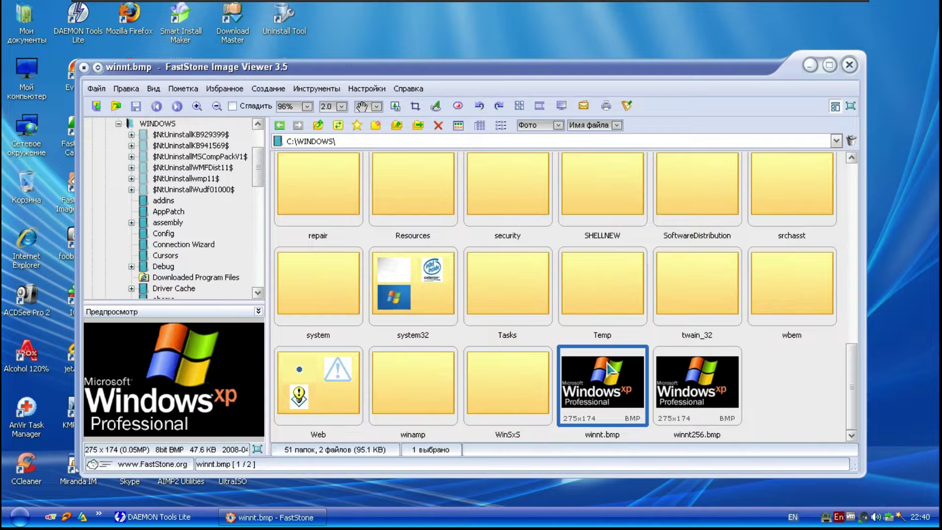
double_click(611, 369)
click(488, 343)
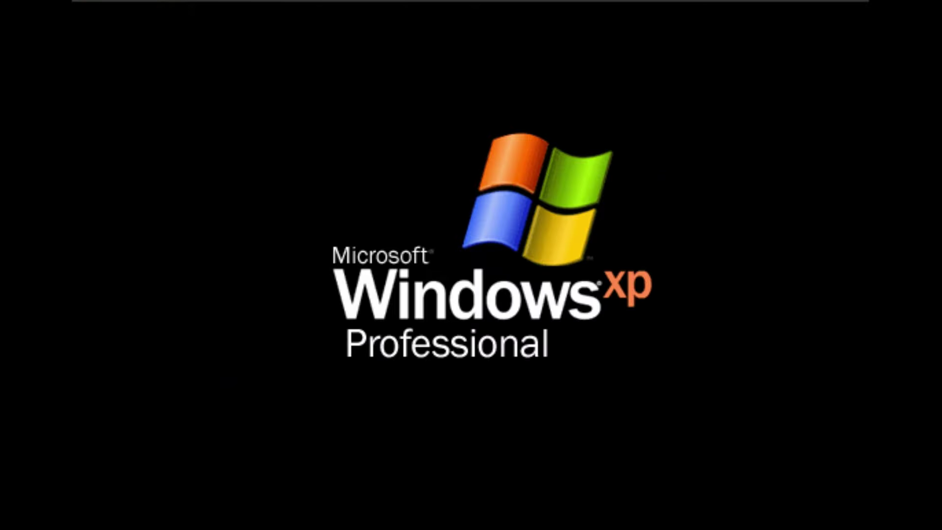
mouse_move(284, 6)
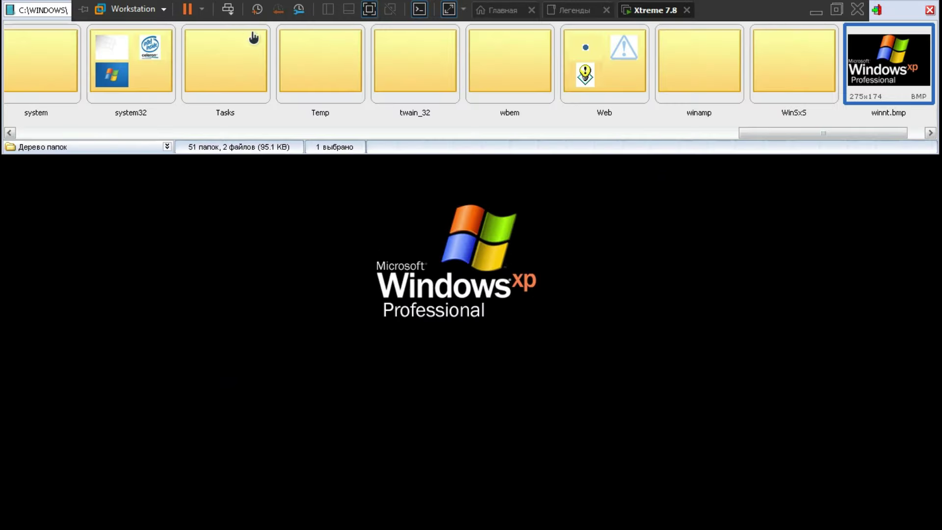
click(877, 11)
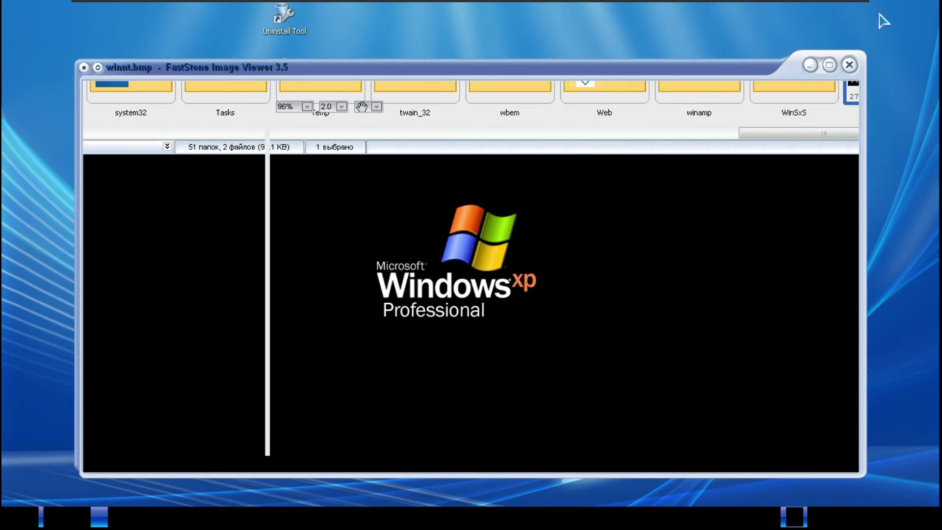
double_click(434, 321)
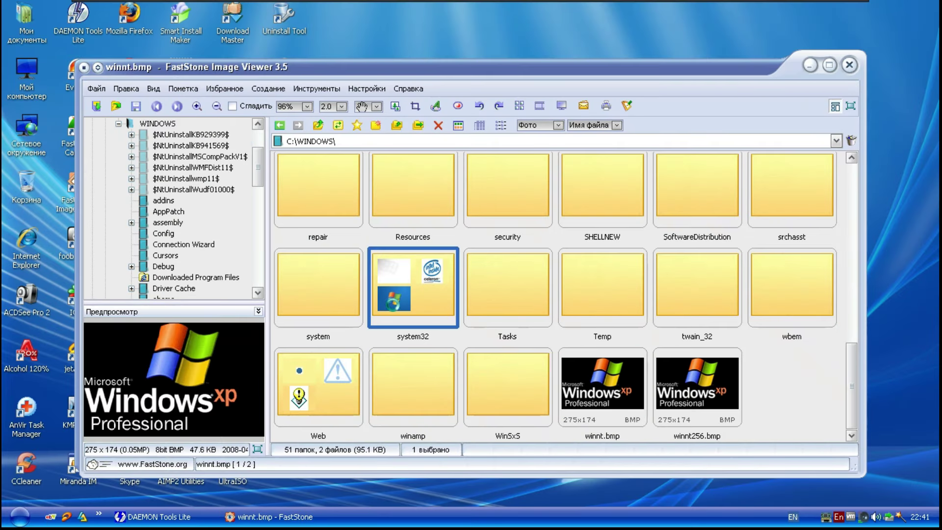
View setup.bmp from the system32 folder full screen and close FastStone Image Viewer.
key(Right)
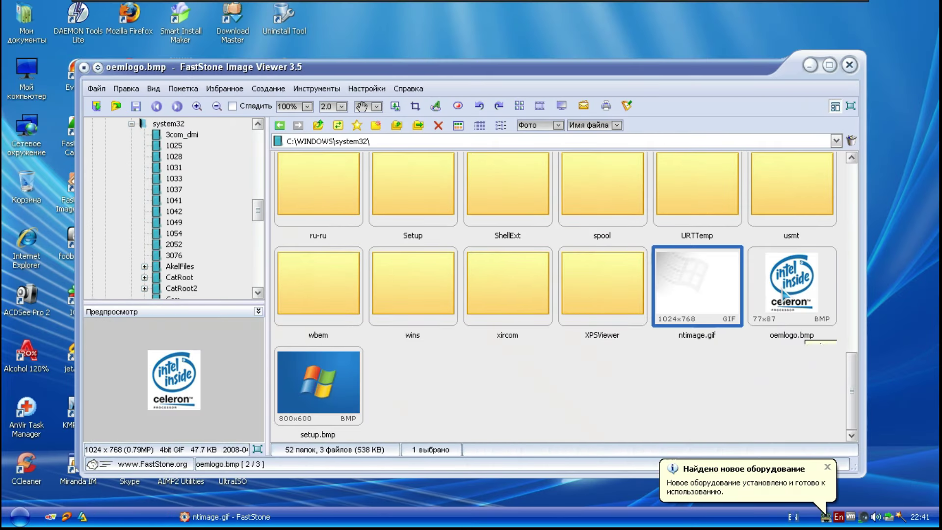
click(353, 389)
double_click(353, 389)
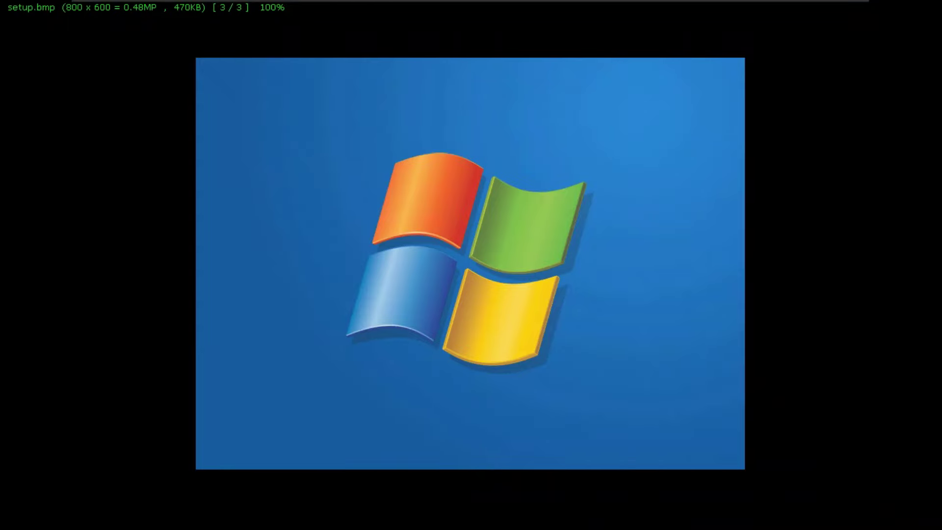
mouse_move(593, 6)
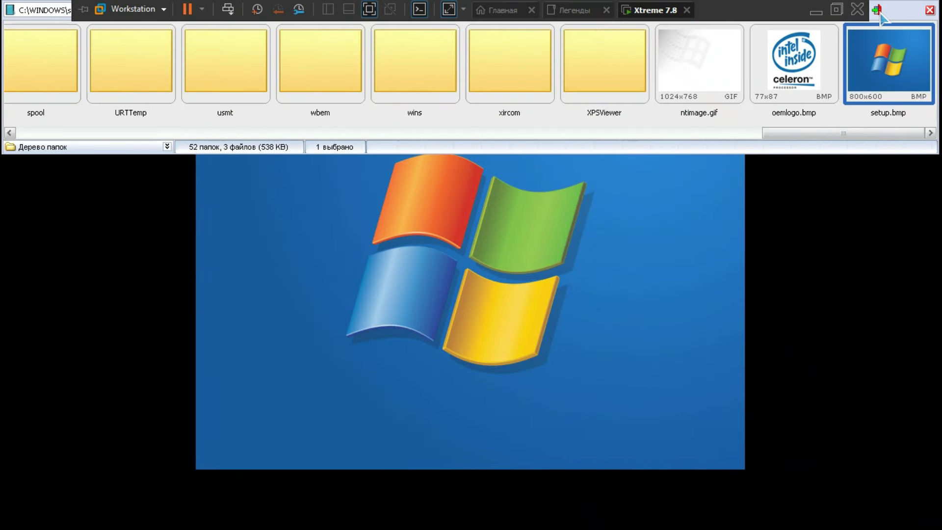
click(877, 10)
key(Escape)
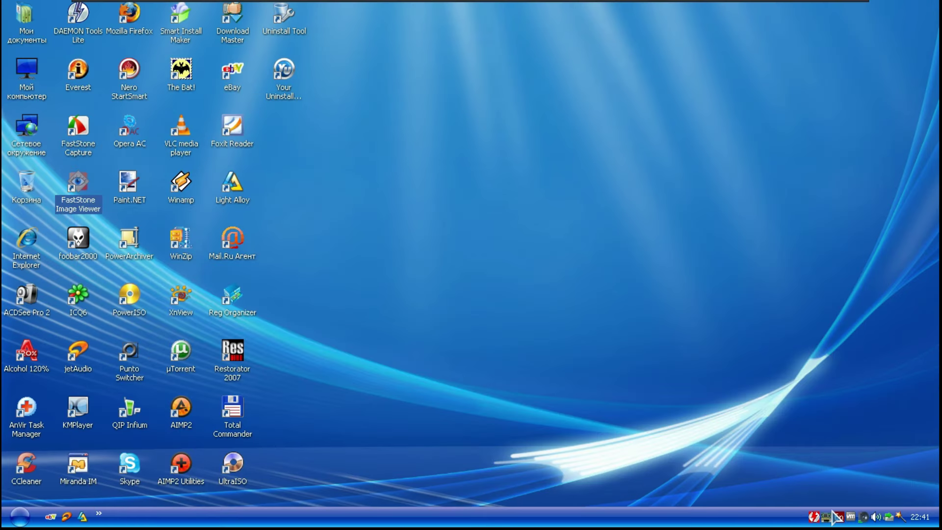
Show and dismiss the DAEMON Tools panel, and view the program's About information.
right_click(834, 515)
click(765, 388)
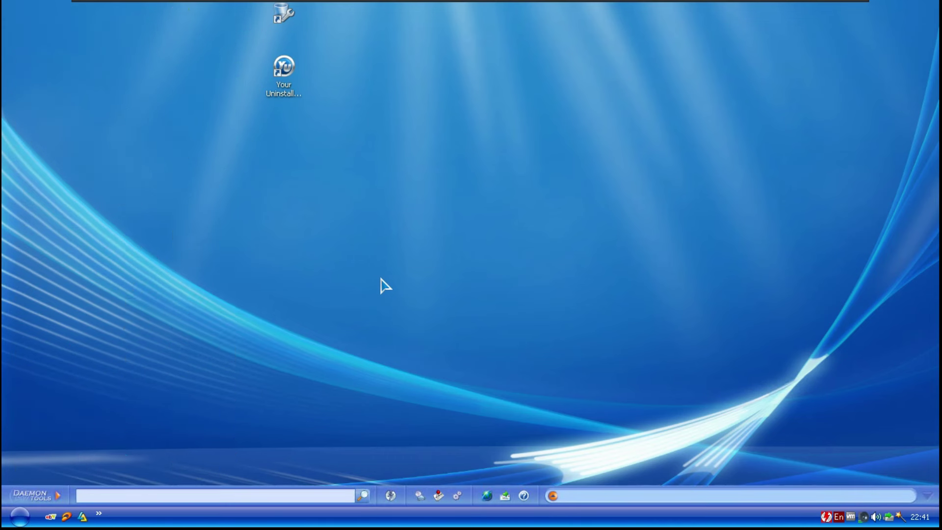
click(923, 494)
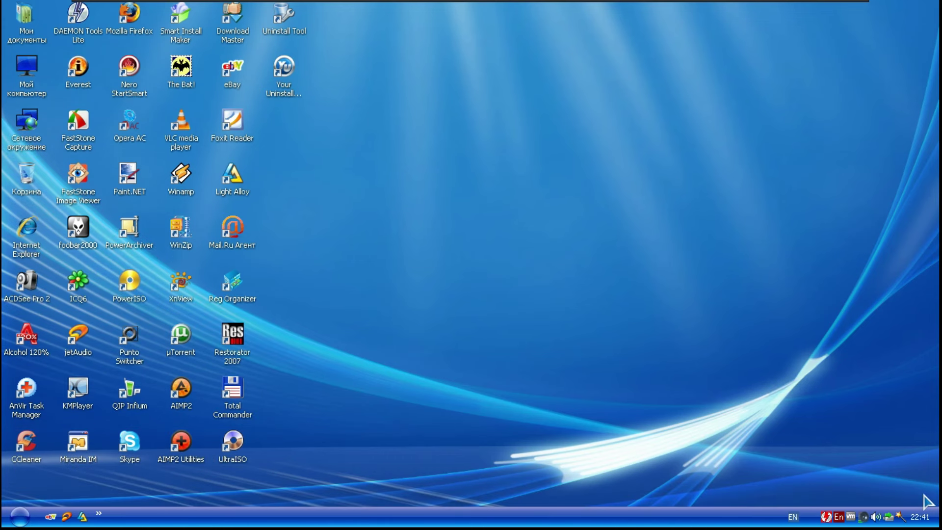
right_click(827, 516)
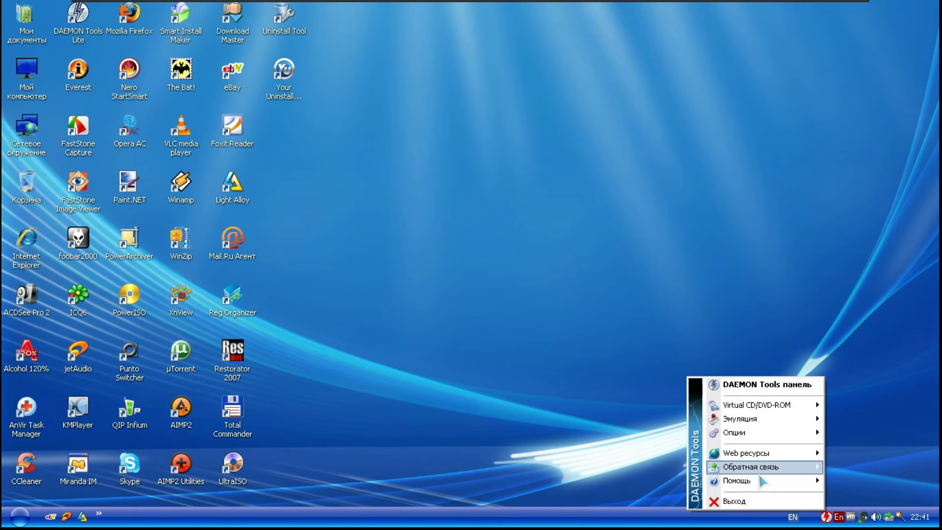
mouse_move(744, 481)
click(865, 494)
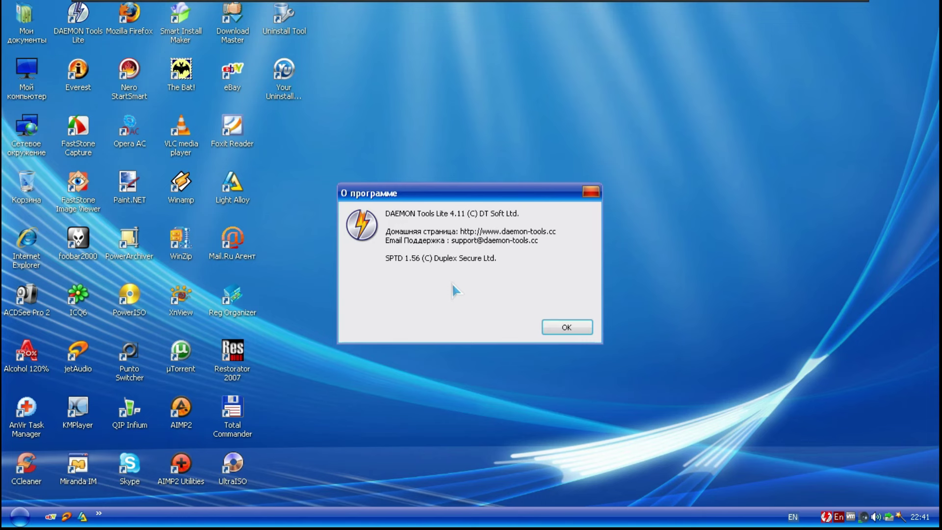
click(567, 327)
Launch Paint from the standard accessories in the installed programs.
click(19, 516)
click(69, 467)
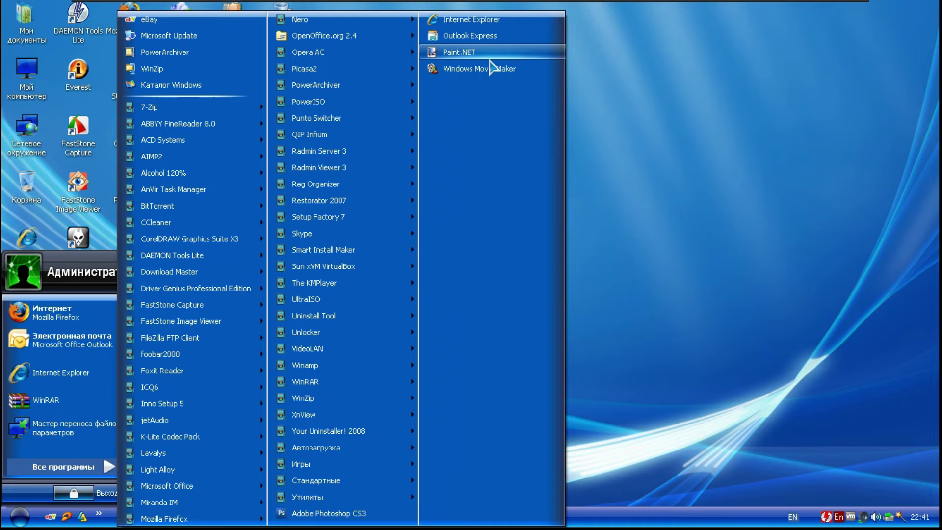
mouse_move(343, 486)
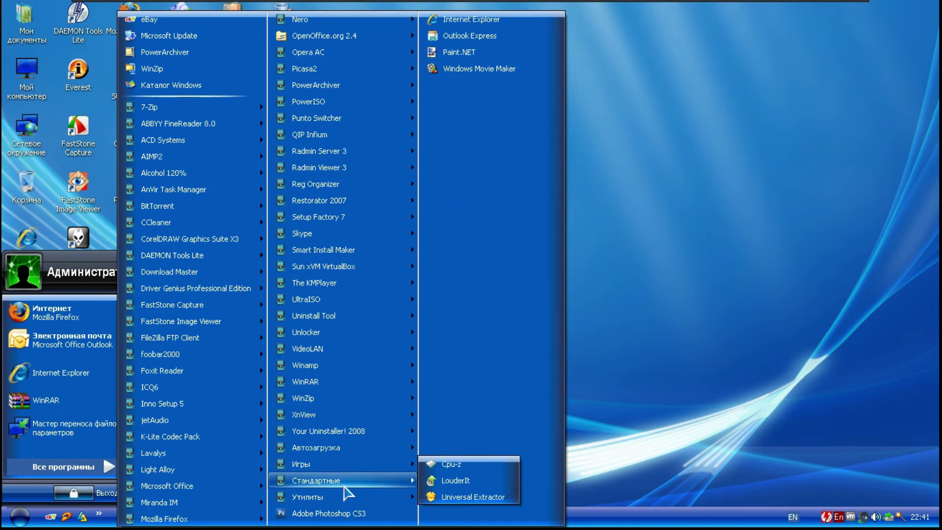
click(477, 338)
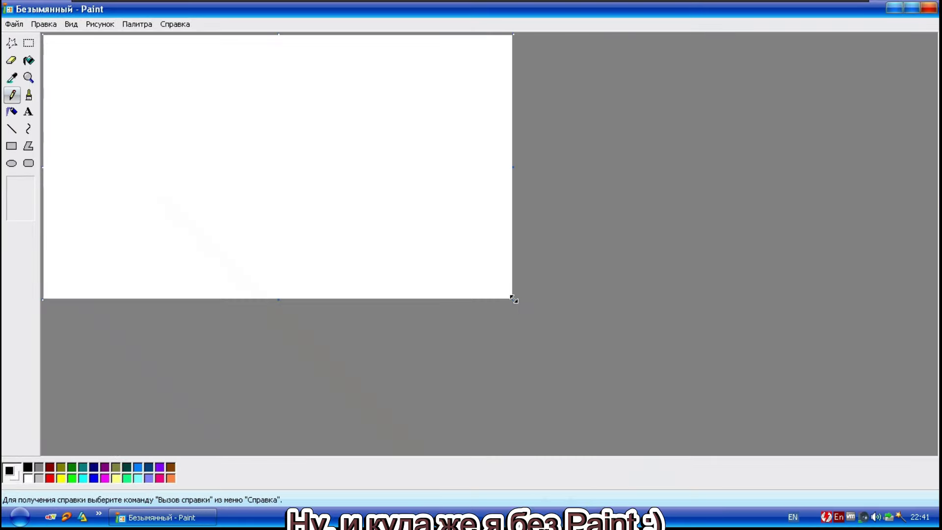
Enlarge the Paint canvas and handwrite a row of large black Cyrillic letters across it with the pencil.
drag(514, 299, 813, 413)
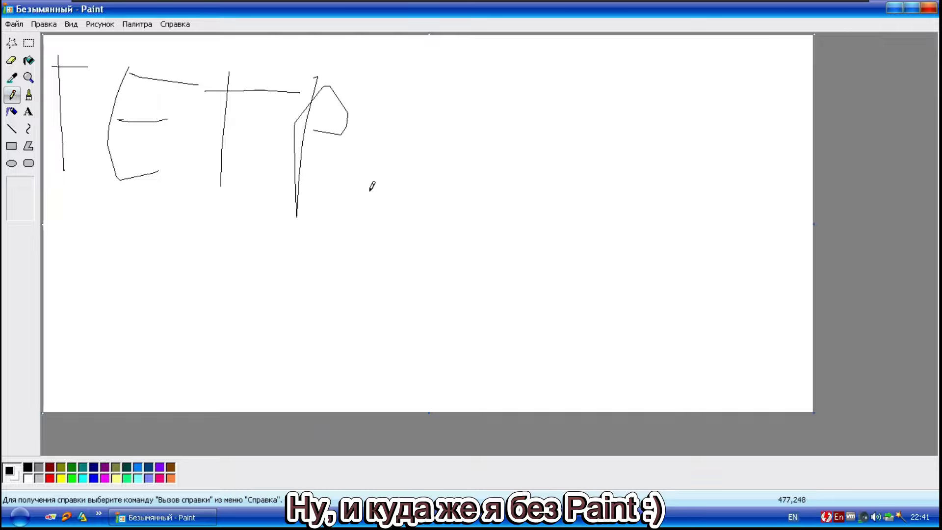
drag(508, 245, 466, 149)
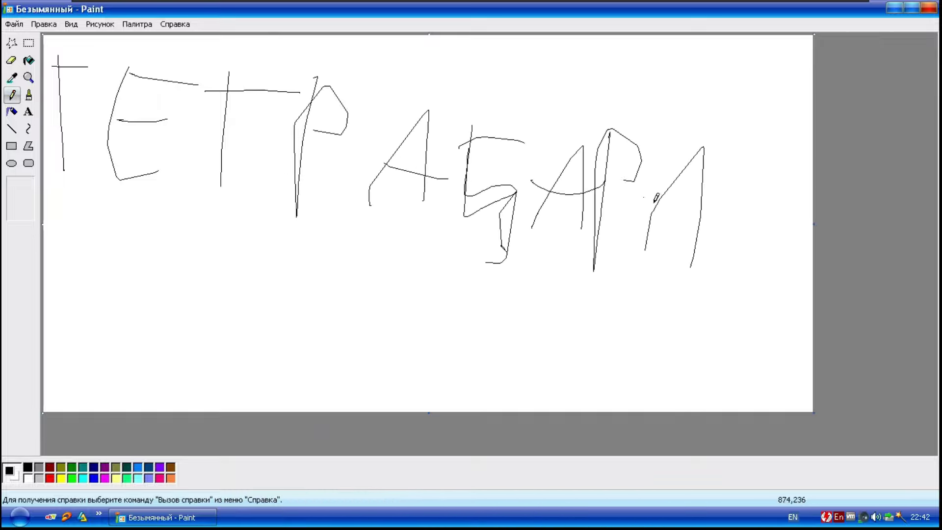
drag(291, 237, 806, 328)
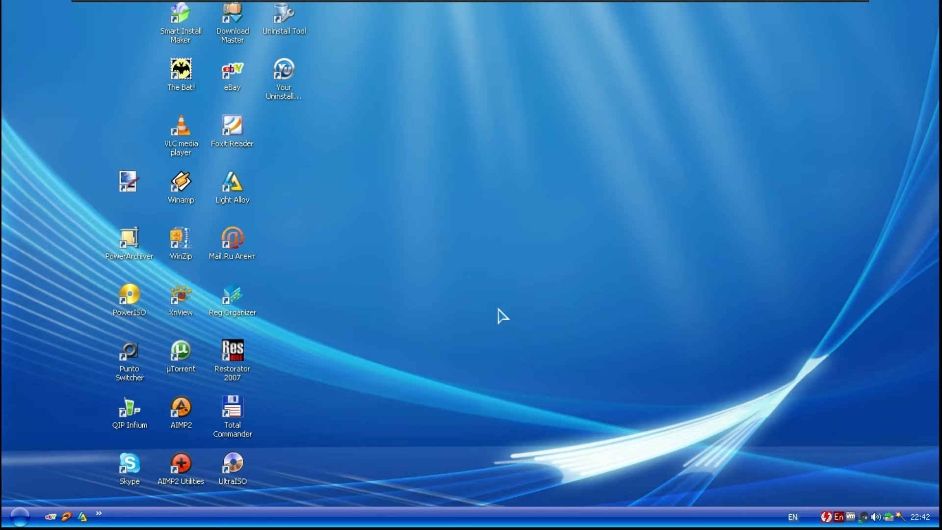
Exit DAEMON Tools and close the wand-icon program running in the notification area.
right_click(826, 516)
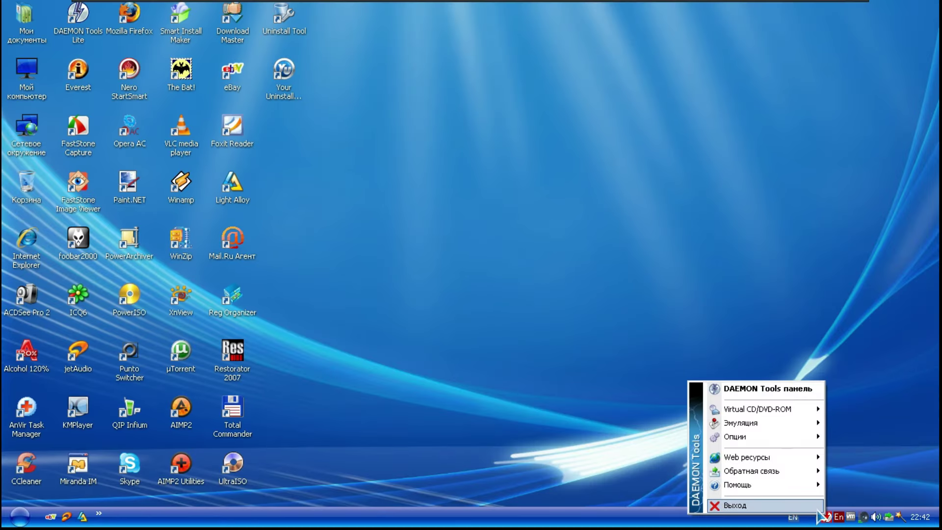
click(736, 505)
right_click(899, 517)
click(844, 506)
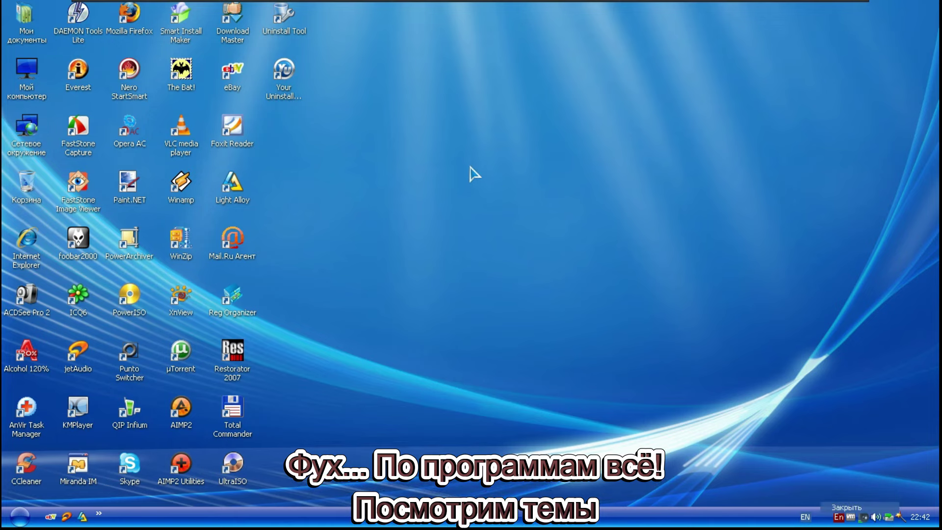
Open the desktop's display properties and apply the AB1 theme.
right_click(469, 167)
click(540, 261)
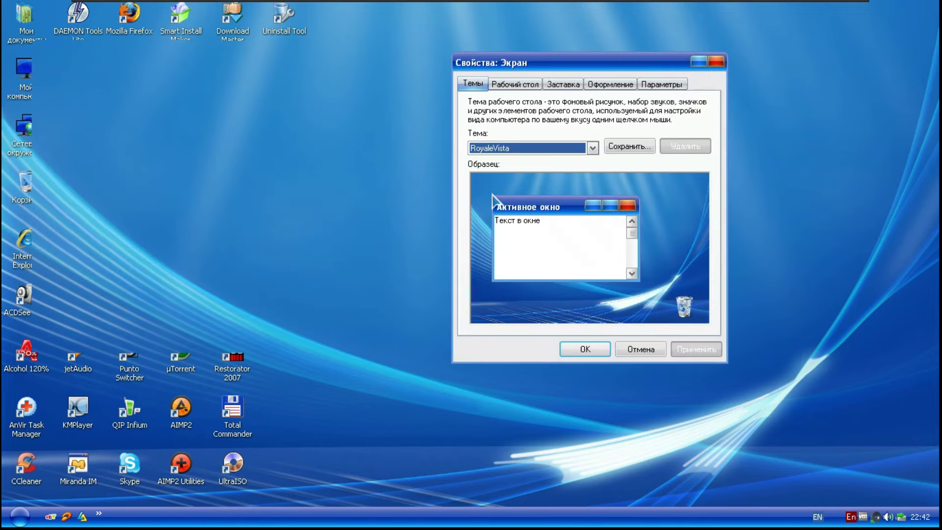
click(592, 147)
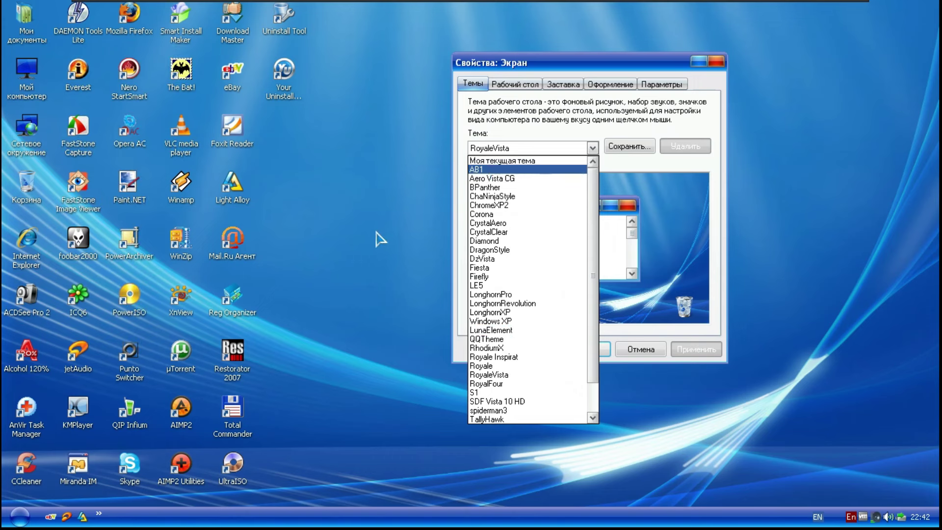
key(Return)
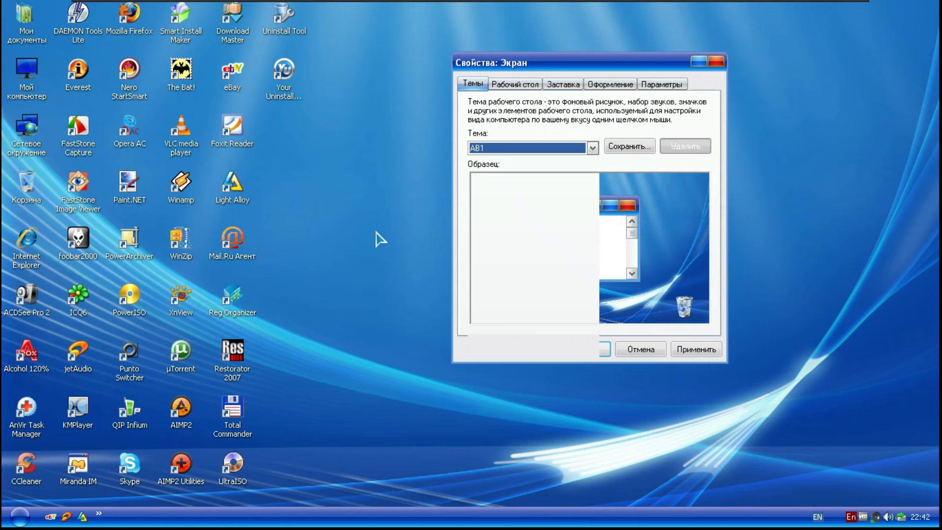
click(694, 354)
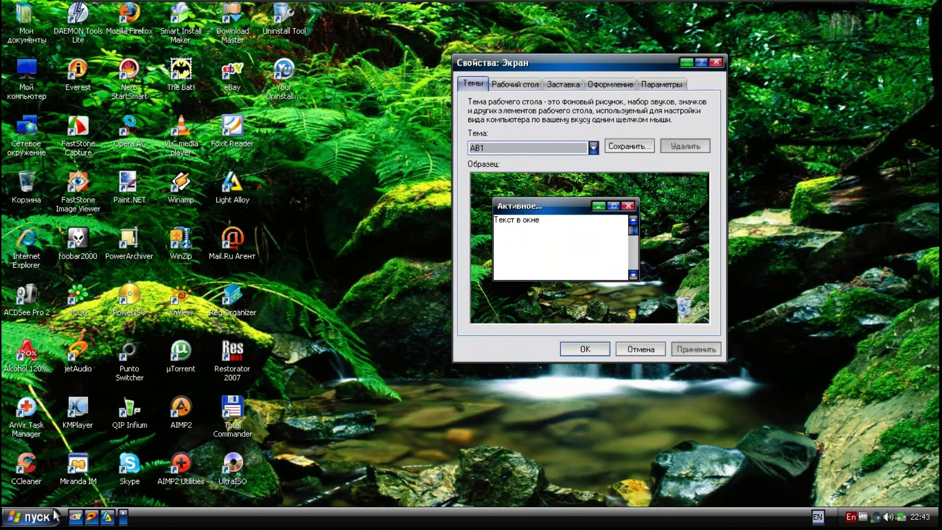
Check how the Start menu and program list look in the AB1 theme, and apply the Aero Vista CG theme.
click(55, 516)
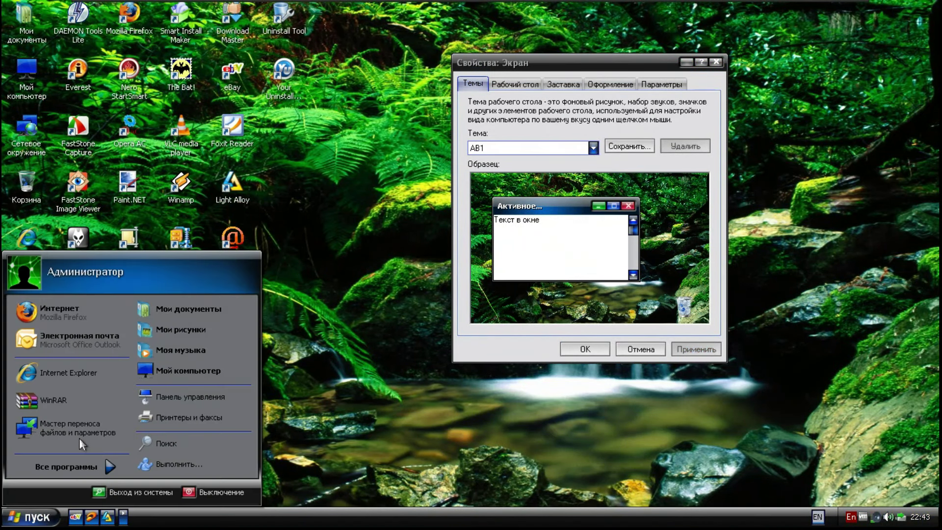
click(90, 464)
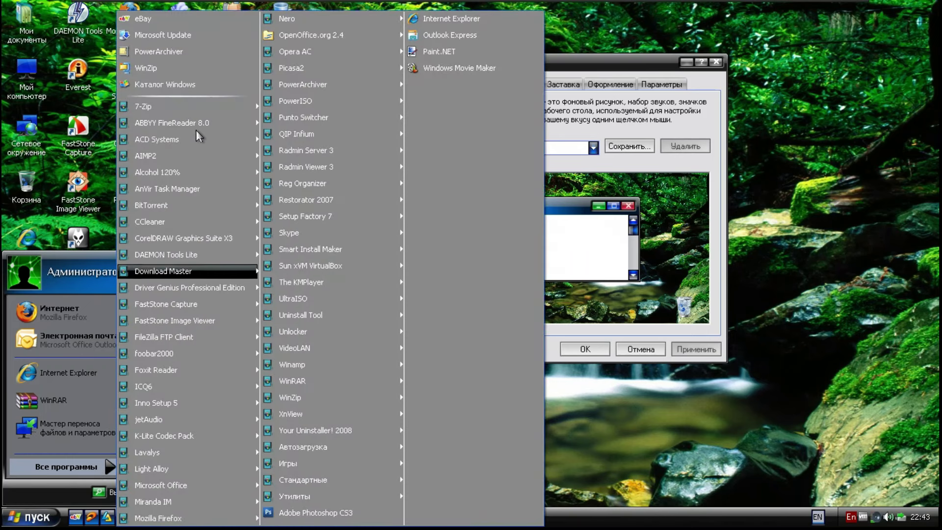
click(557, 122)
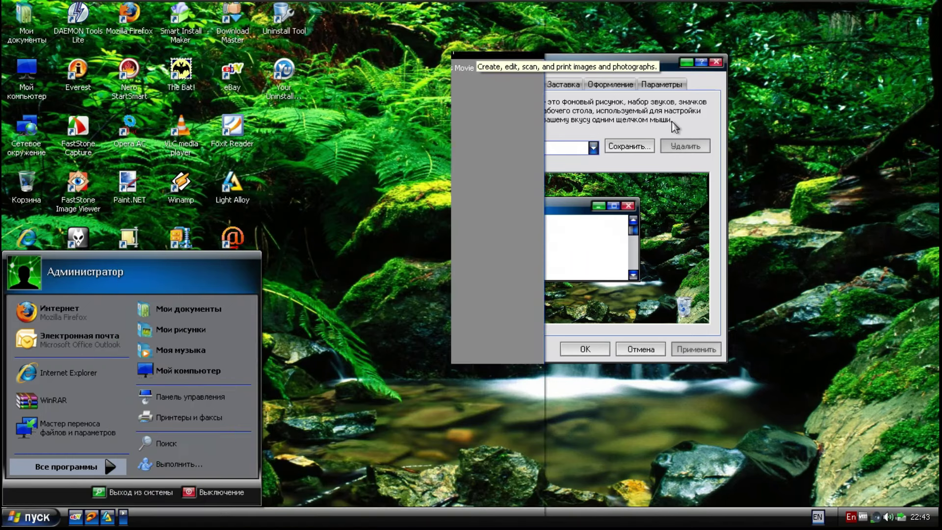
click(553, 148)
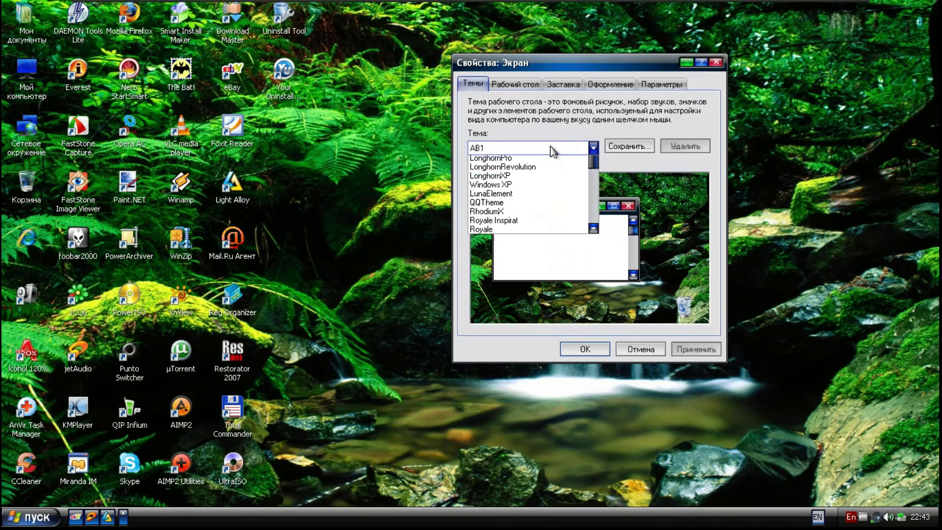
click(742, 321)
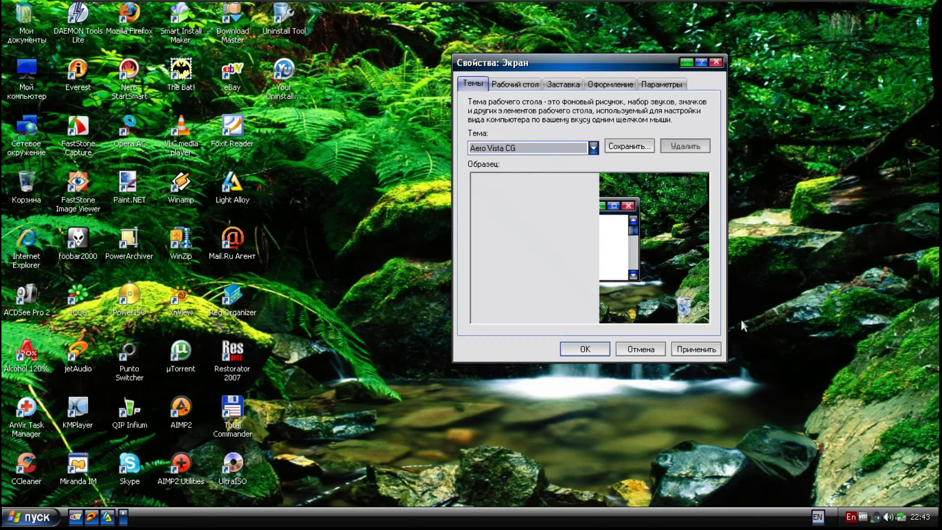
click(696, 350)
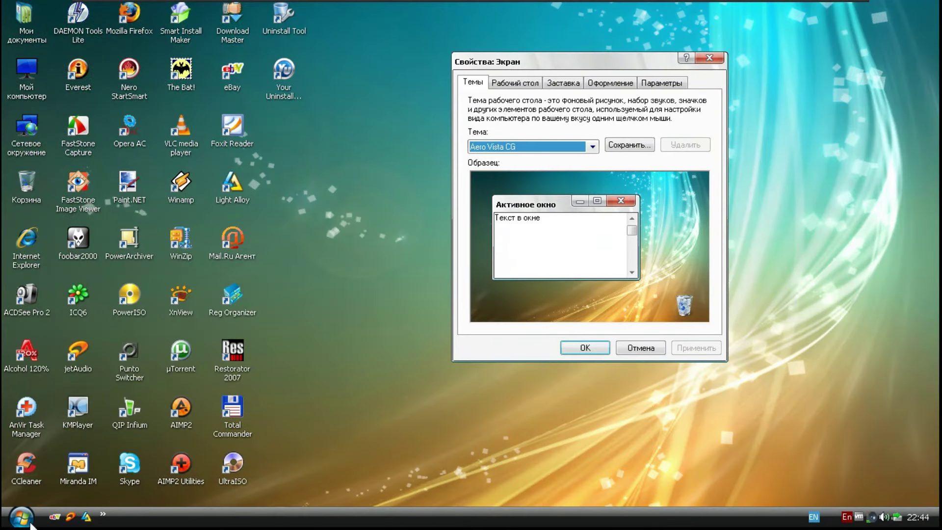
Check how the Start menu and program list look in the Aero Vista CG theme, and apply the BPanther theme.
click(30, 523)
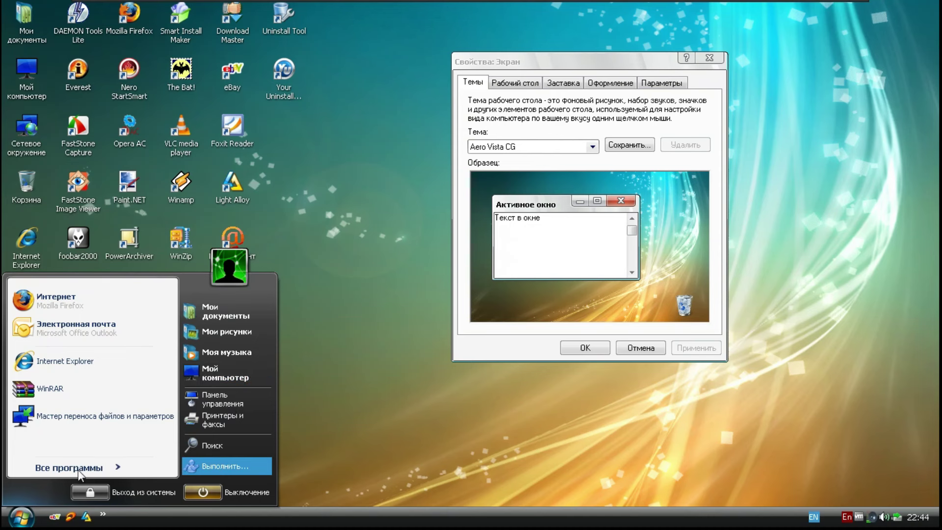
mouse_move(52, 473)
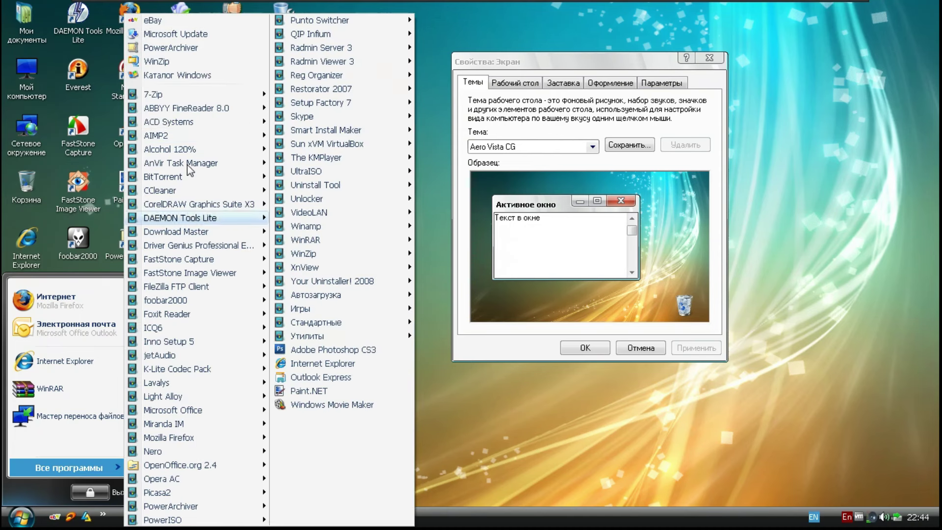
click(542, 153)
click(540, 147)
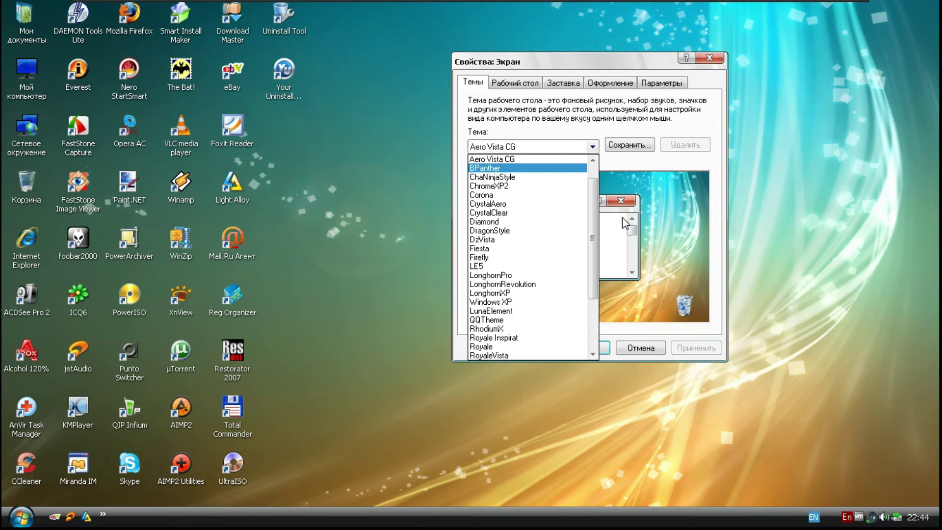
key(Return)
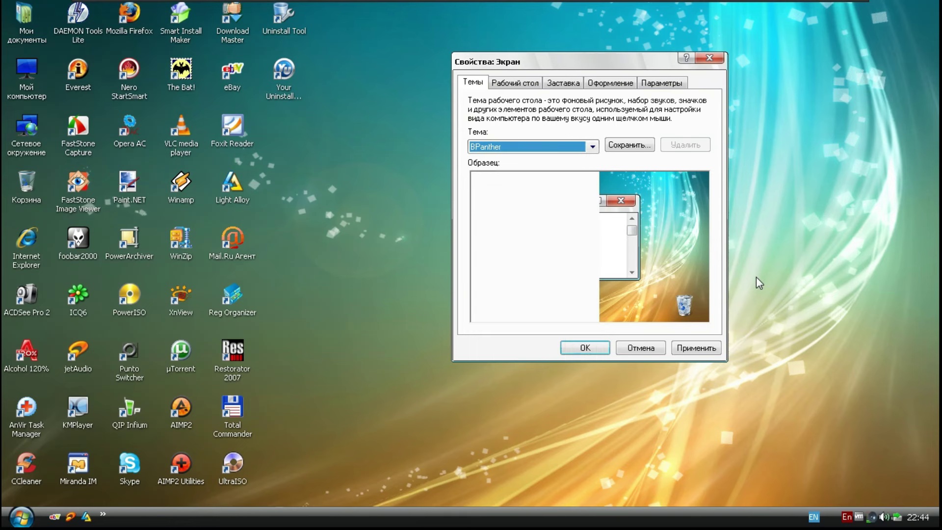
click(694, 348)
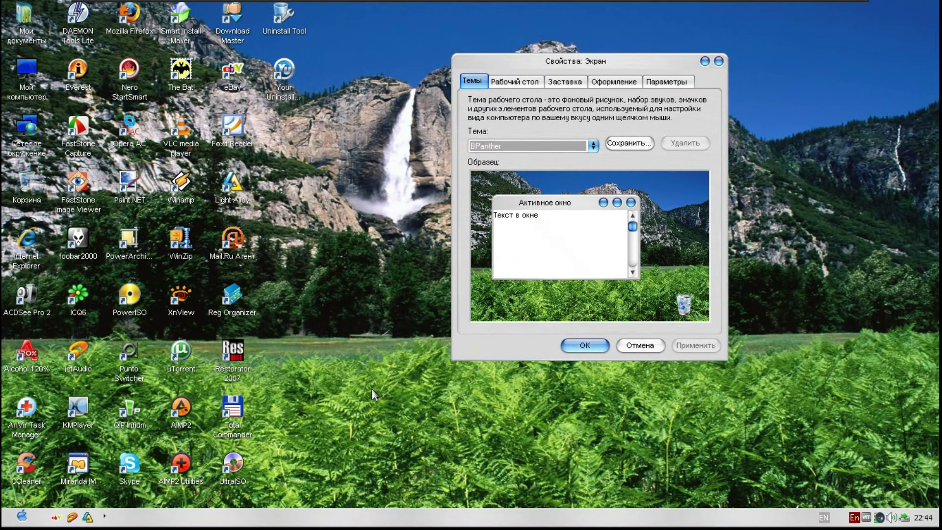
Check how the Start menu and program list look in the BPanther theme, and apply the ChaNinjaStyle theme.
click(22, 516)
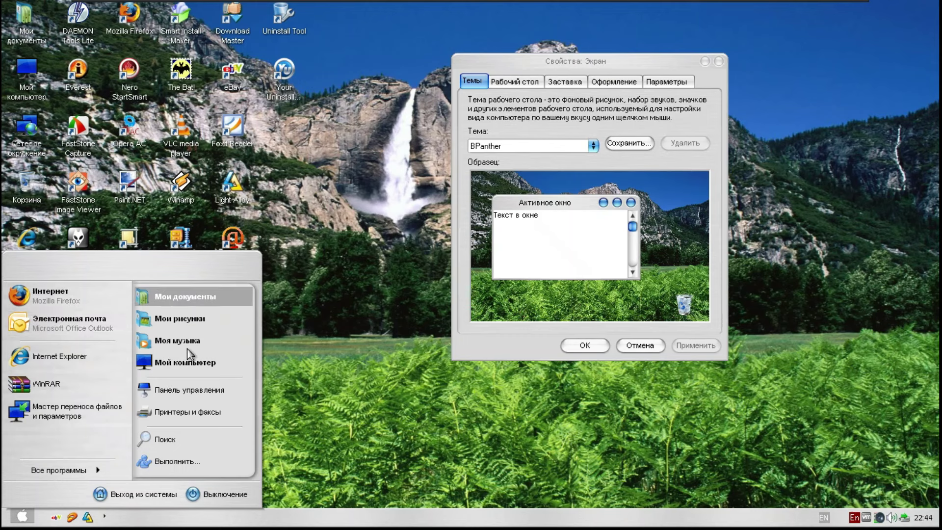
click(86, 472)
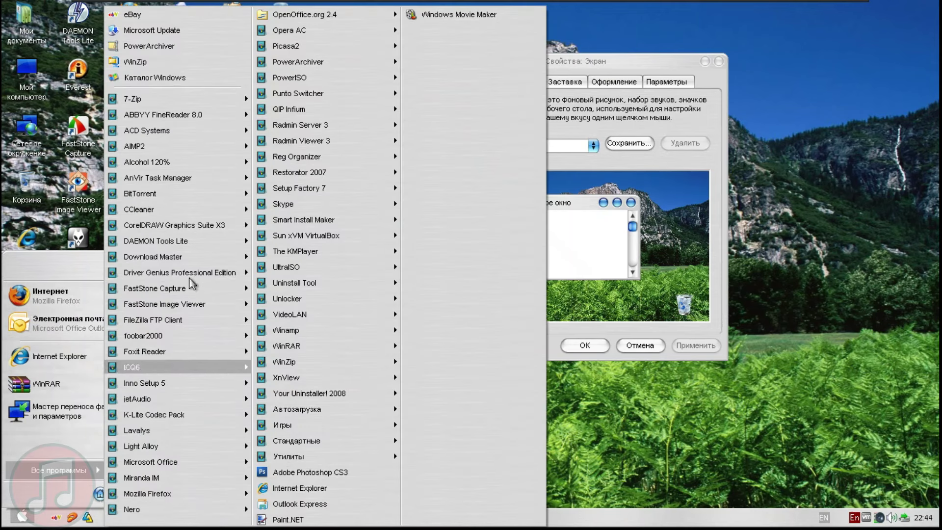
mouse_move(344, 14)
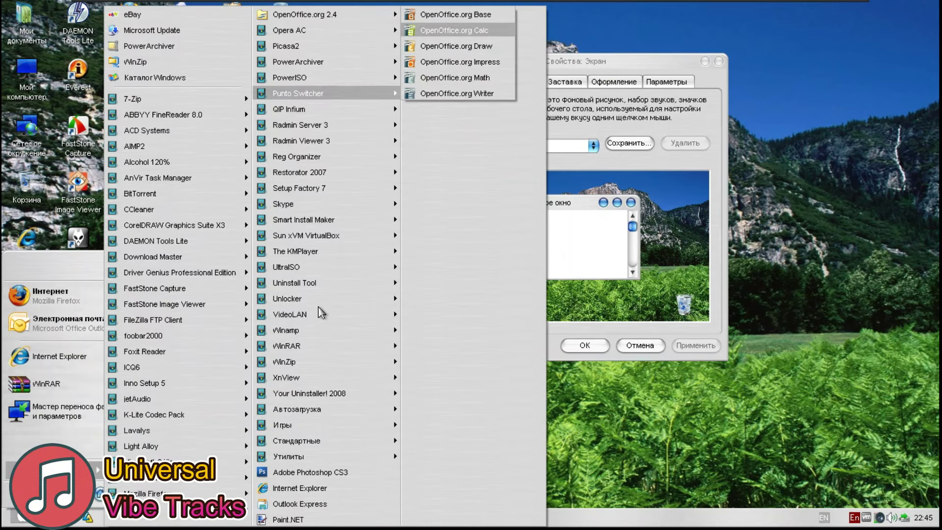
click(656, 243)
click(563, 149)
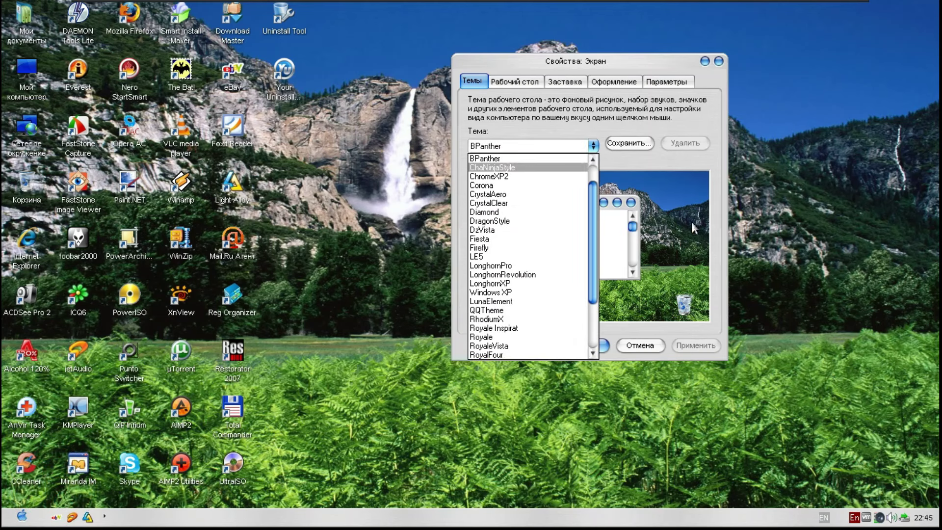
key(Return)
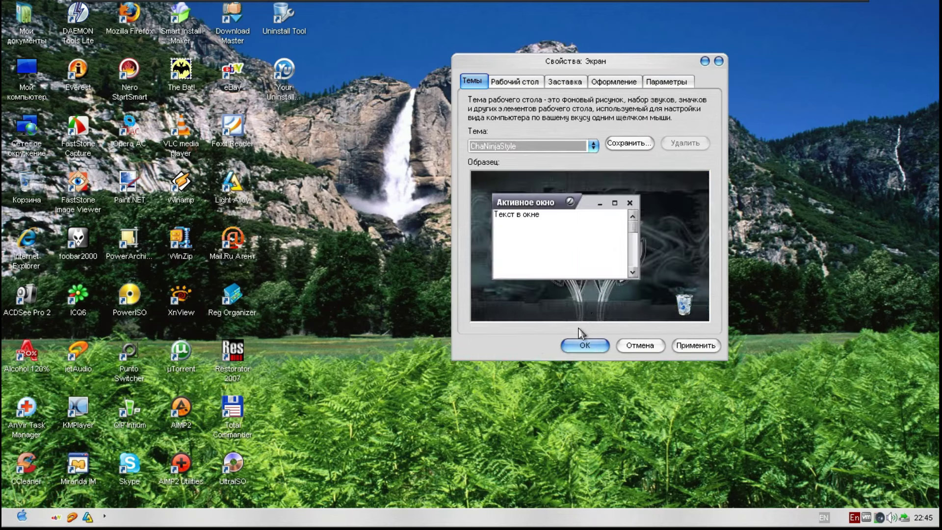
click(690, 345)
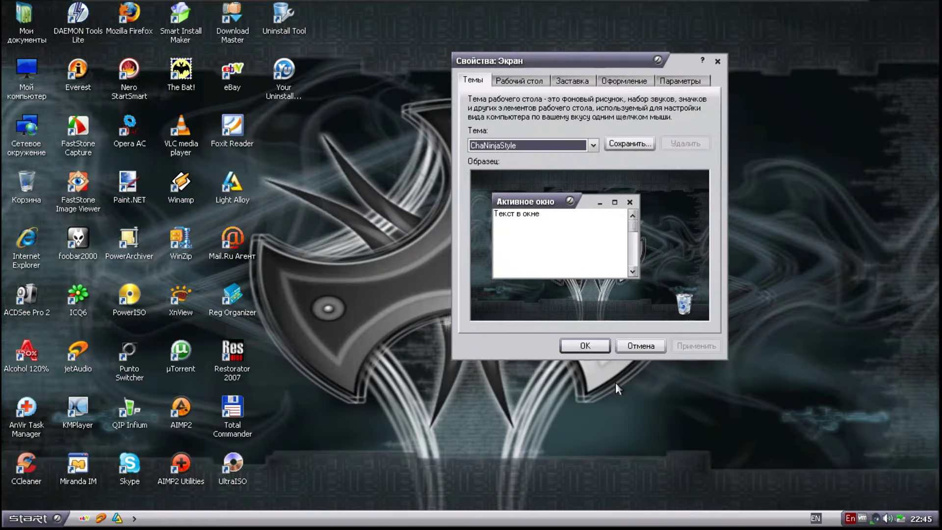
Check how the Start menu and program list look in the ChaNinjaStyle theme, and apply the ChromeXP2 theme.
click(30, 518)
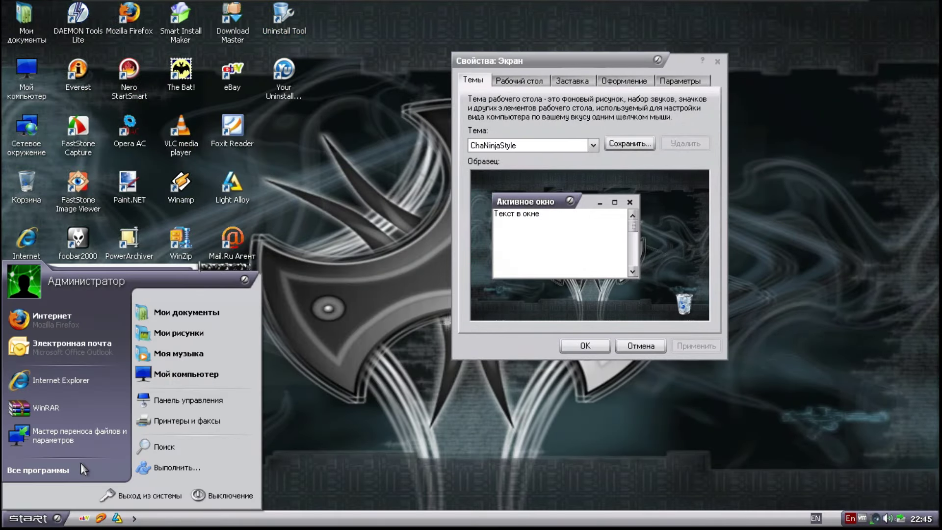
click(80, 469)
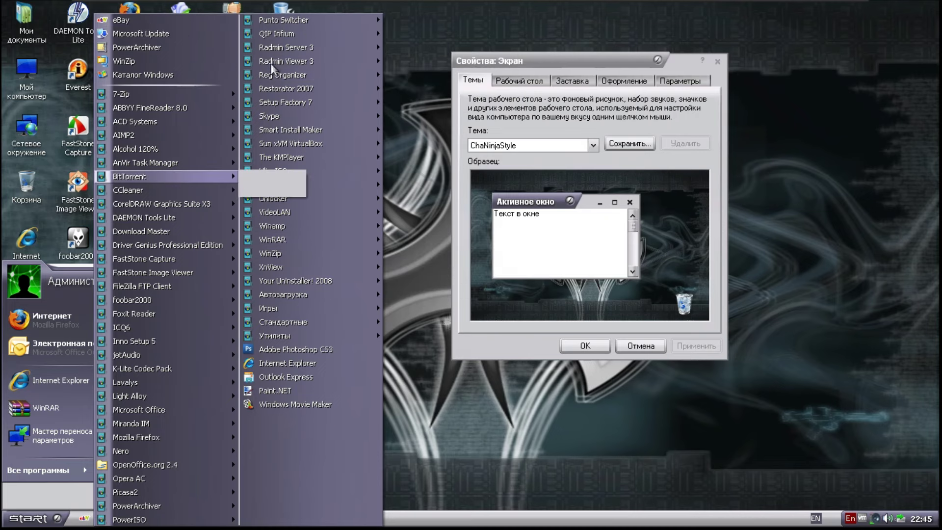
mouse_move(318, 18)
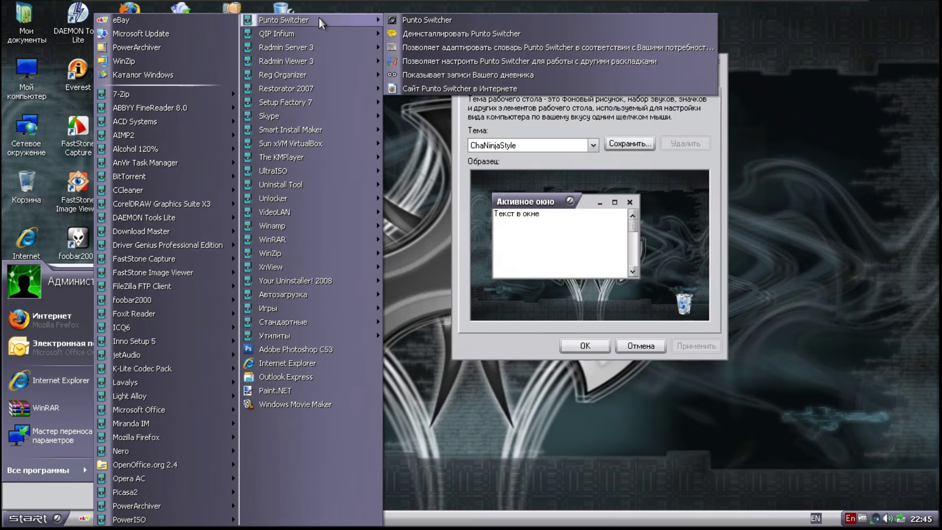
click(632, 231)
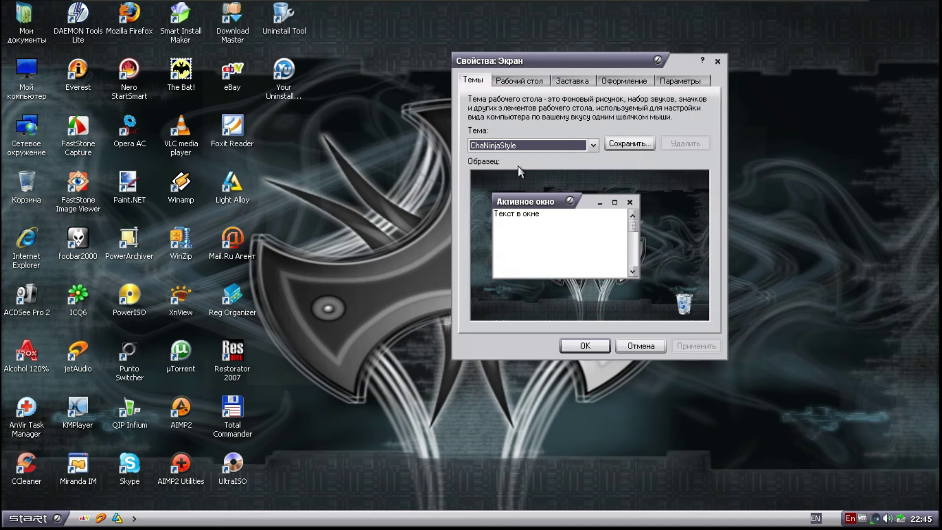
click(529, 145)
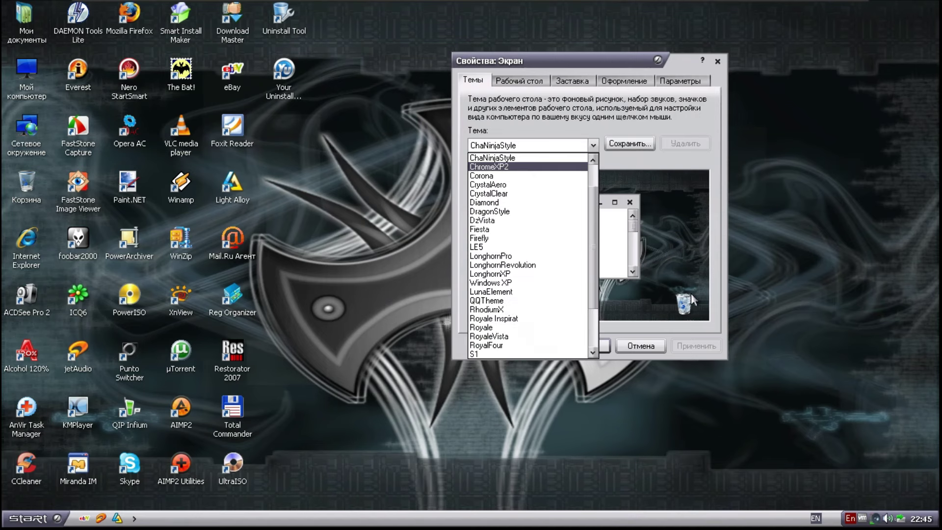
key(Return)
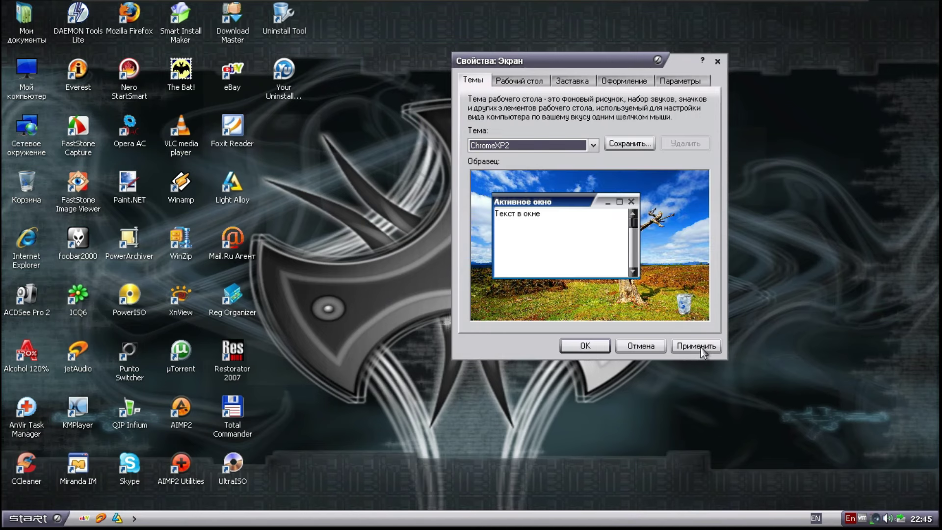
click(701, 347)
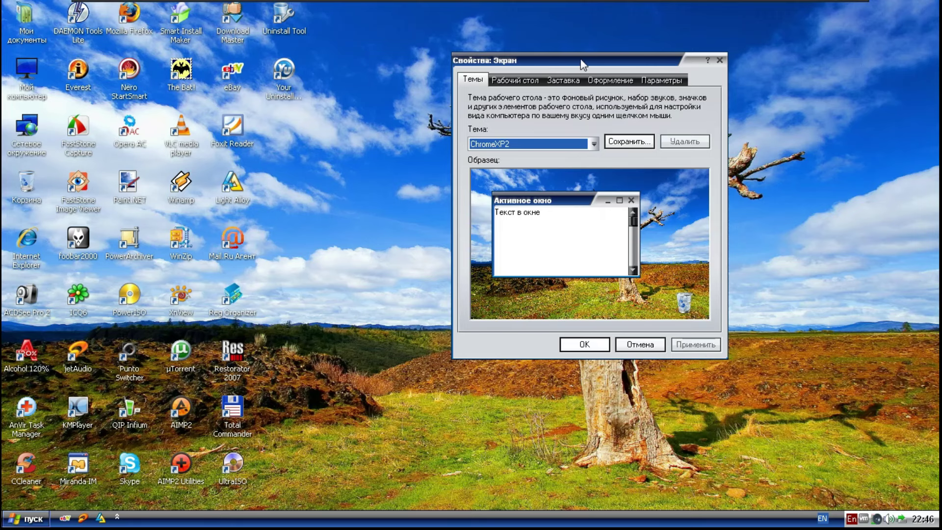
Move the display properties window off the wallpaper's tree and check the Start menu and program list in the ChromeXP2 theme.
drag(583, 64, 246, 76)
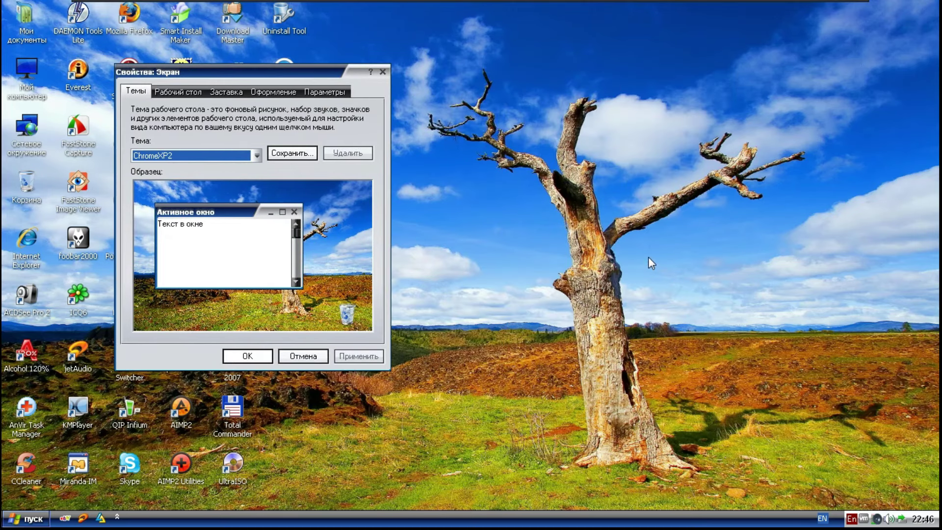
click(26, 521)
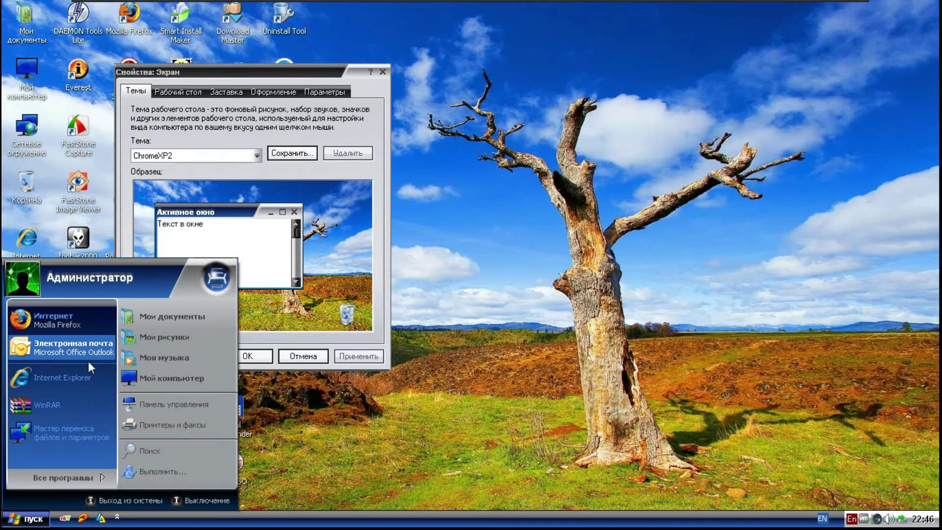
click(64, 478)
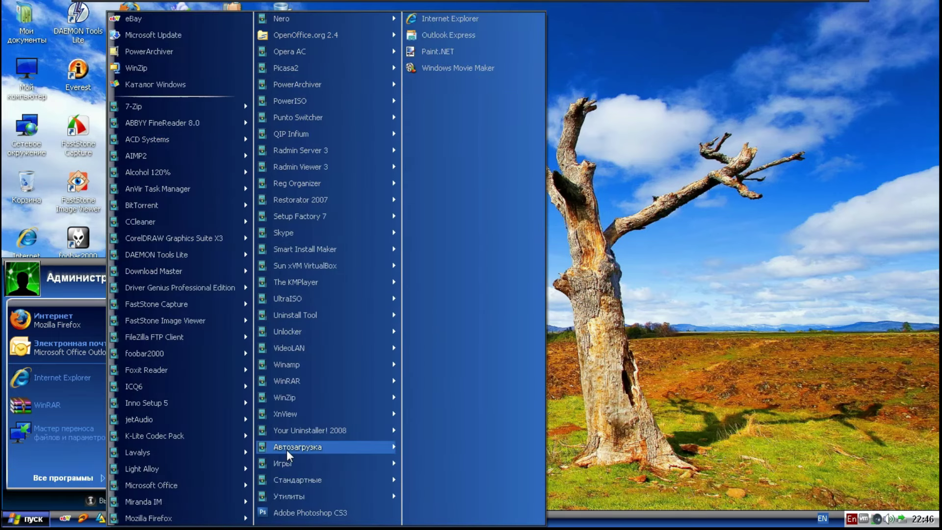
click(227, 69)
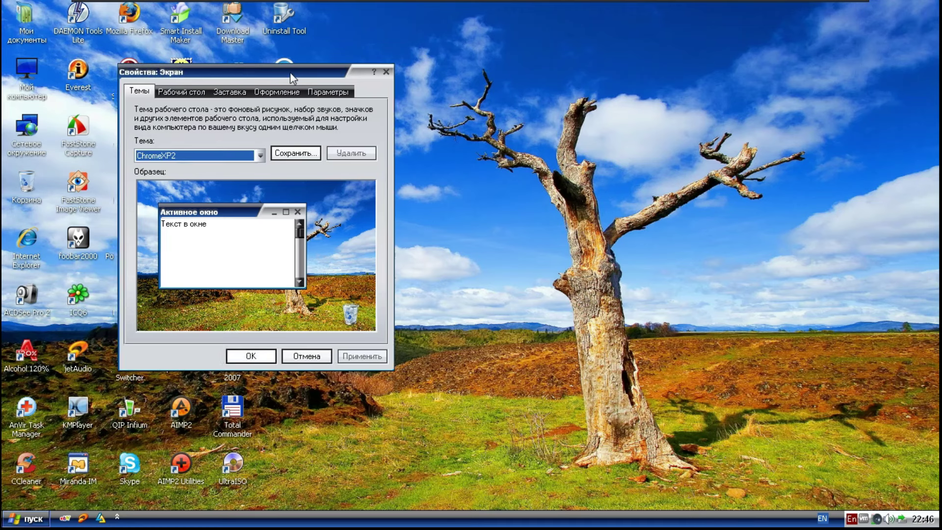
Move the display properties window back away from the desktop icons and apply the Corona theme.
drag(228, 72, 600, 79)
click(593, 163)
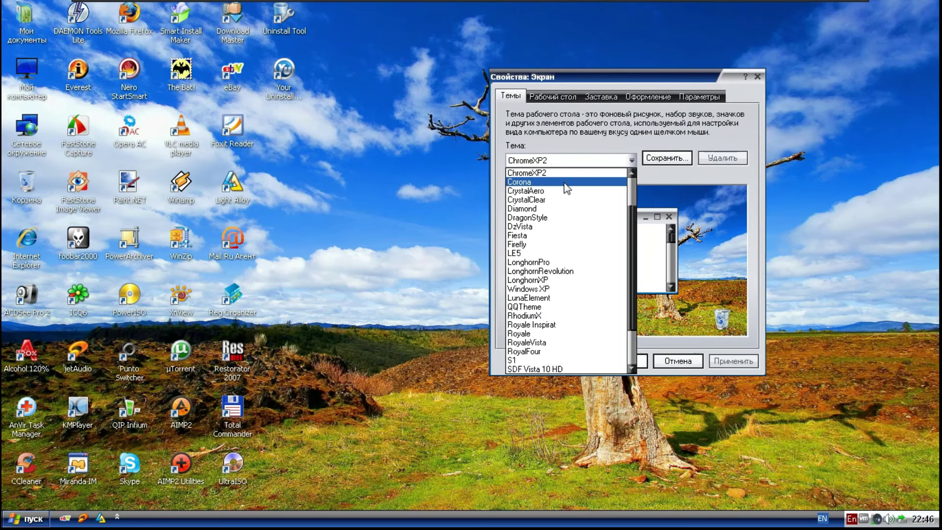
click(726, 366)
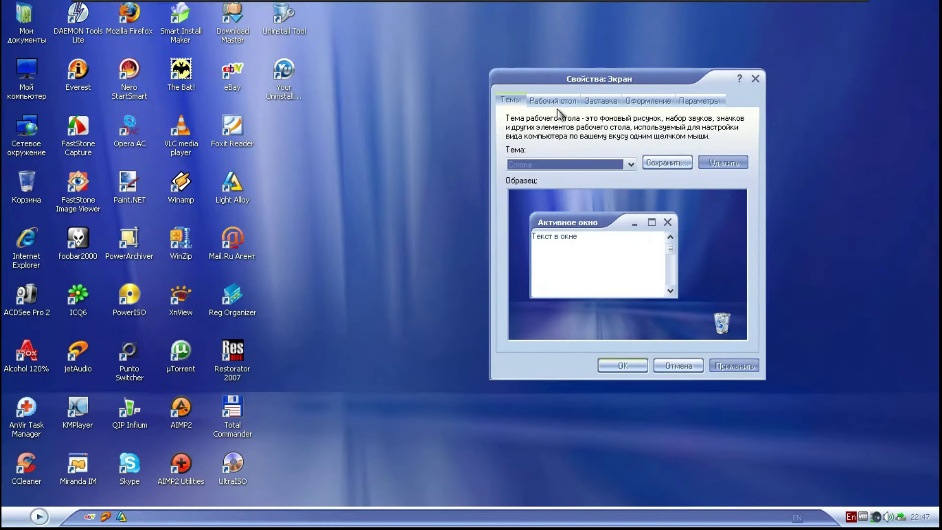
Look at the desktop background settings and check the Start menu and program list in the Corona theme.
click(572, 102)
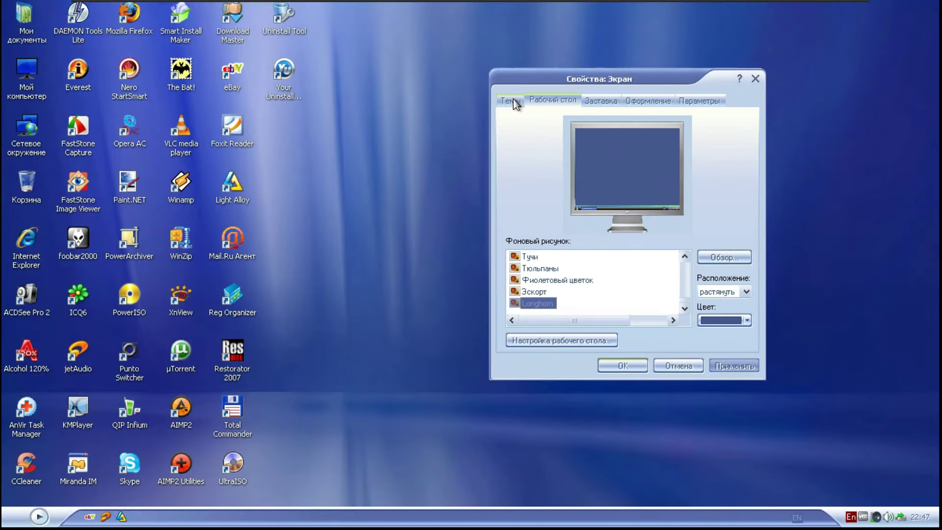
click(514, 102)
click(39, 516)
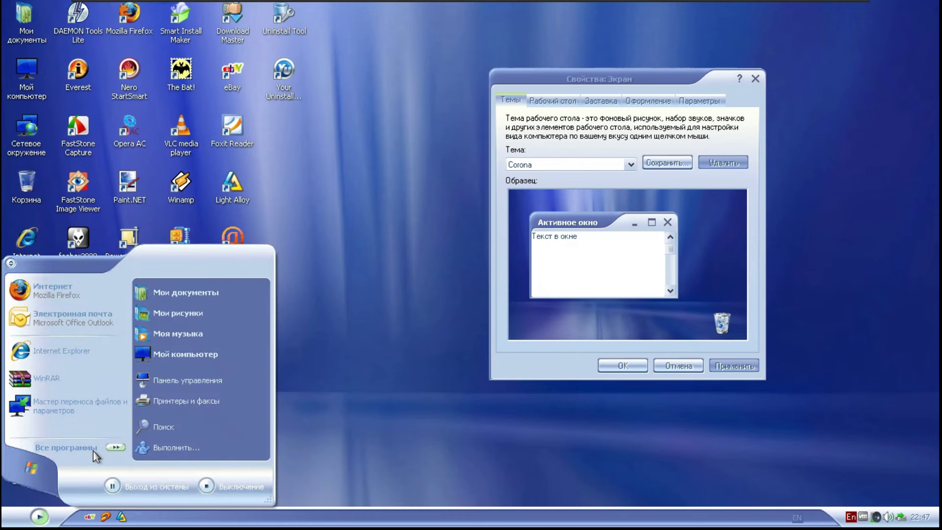
mouse_move(95, 456)
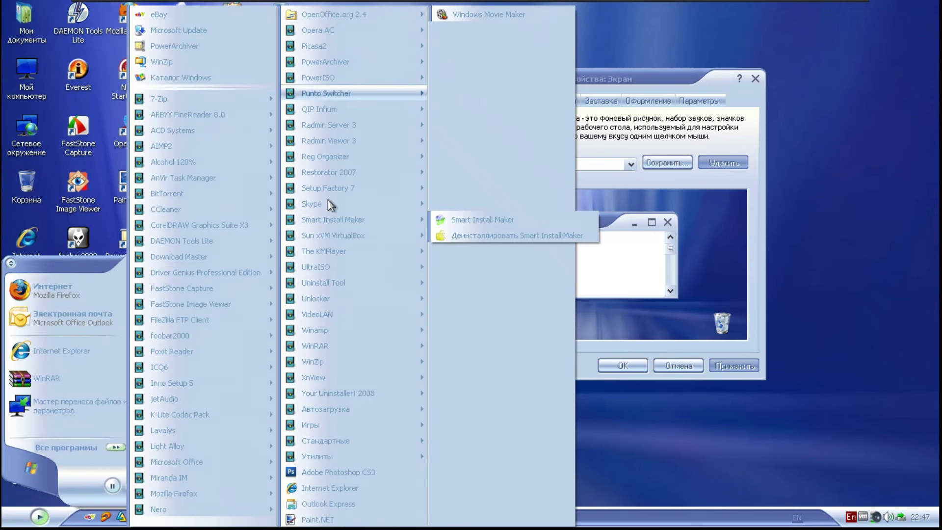
click(700, 233)
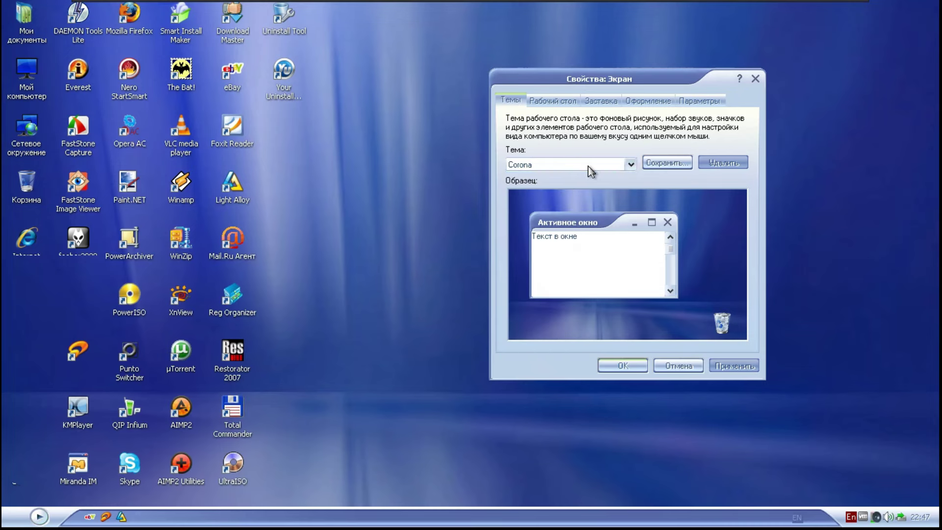
Switch the desktop from the Corona theme to CrystalAero and apply it.
click(589, 167)
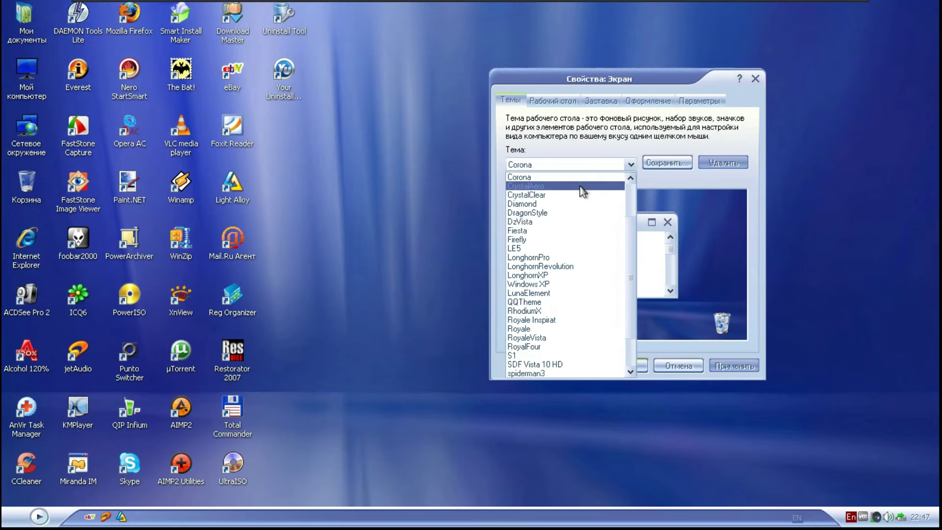
click(731, 369)
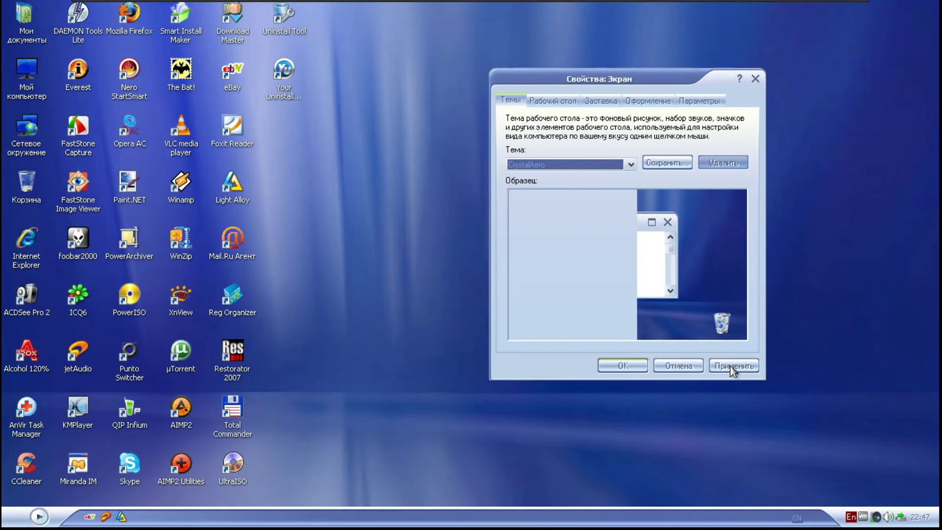
click(732, 366)
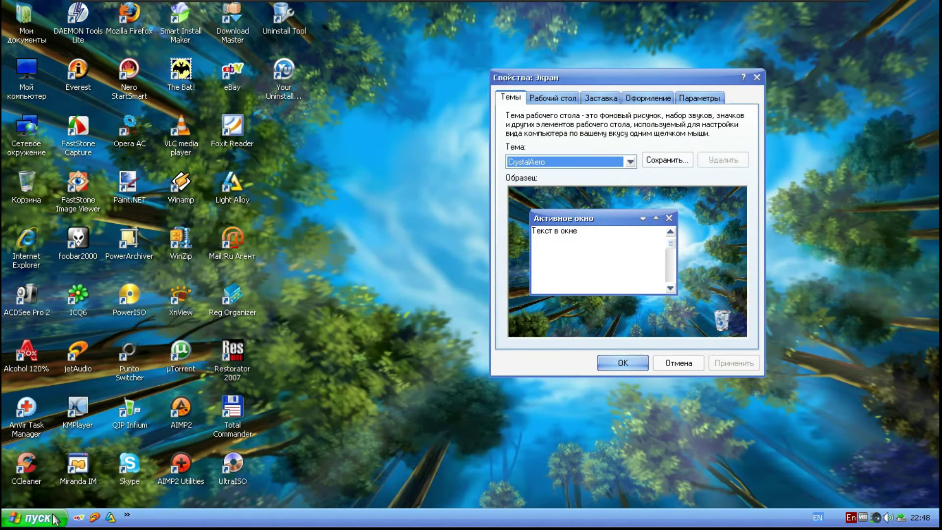
Check how the Start menu and program list look in the CrystalAero theme, and apply the CrystalClear theme.
click(34, 518)
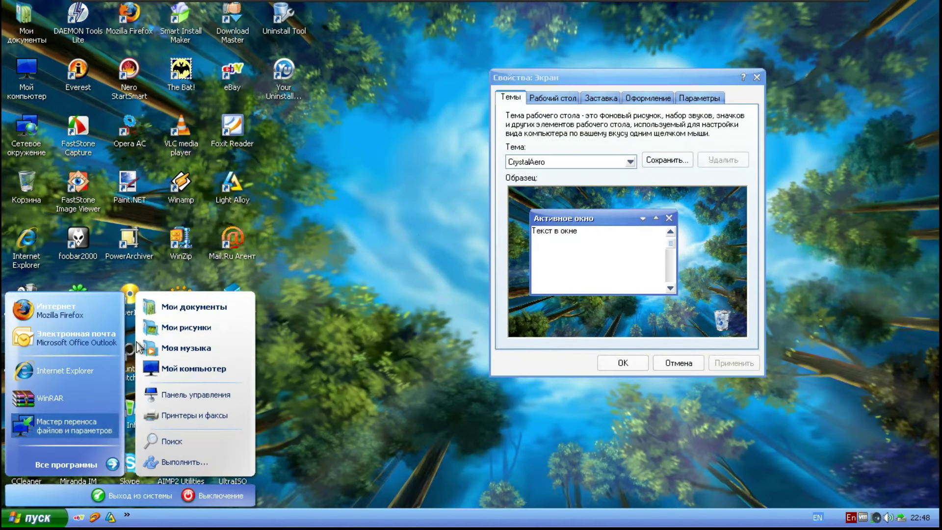
click(56, 463)
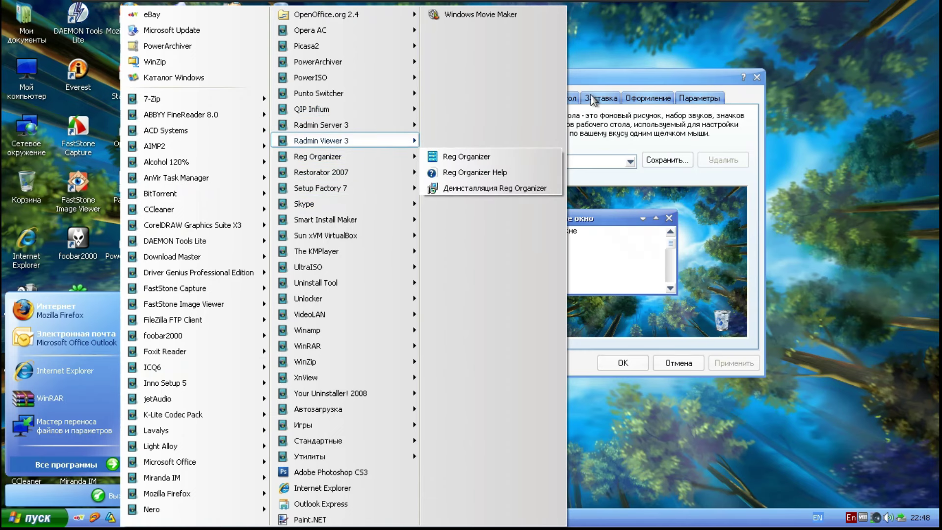
click(647, 86)
click(536, 161)
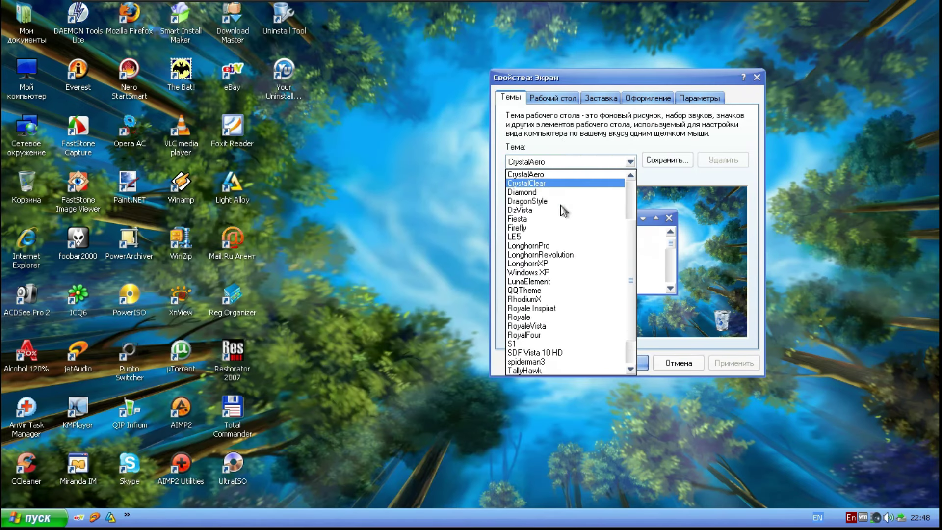
click(526, 183)
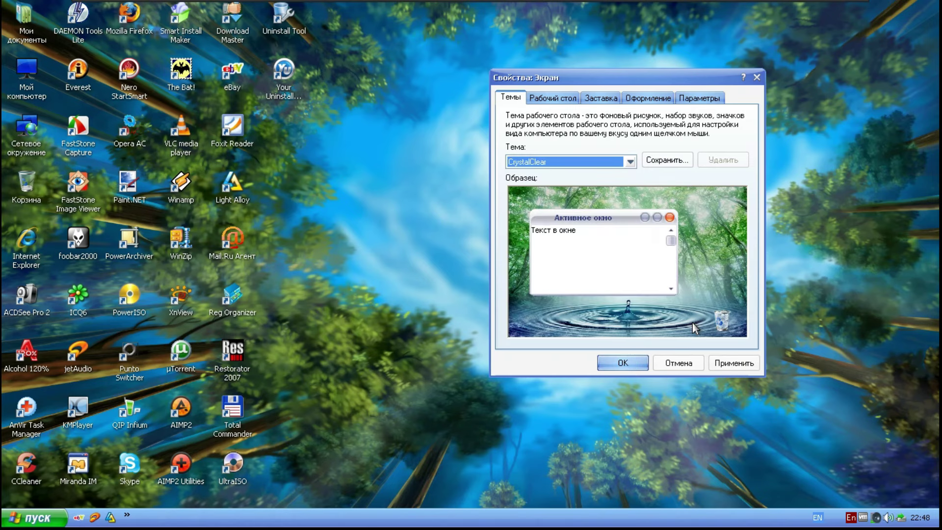
click(734, 363)
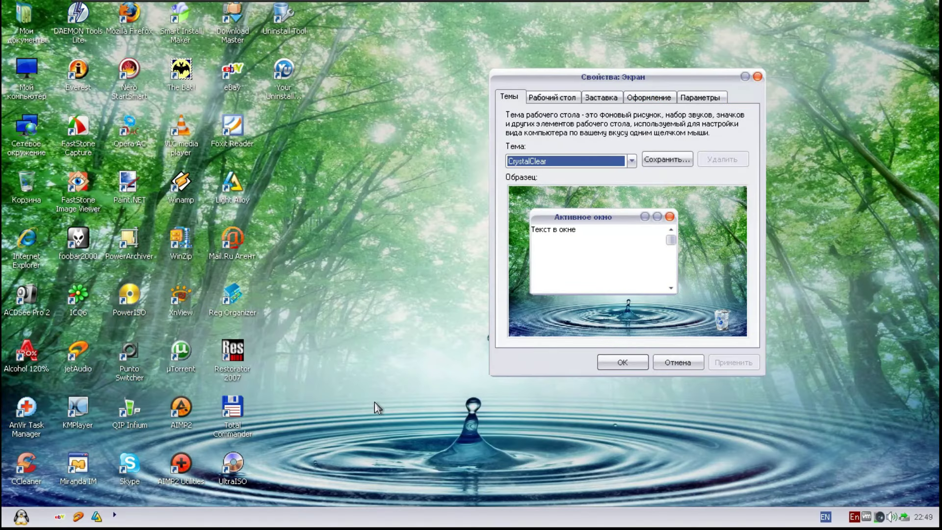
Check the Start menu and program list in the CrystalClear theme, and apply the Diamond theme.
click(21, 518)
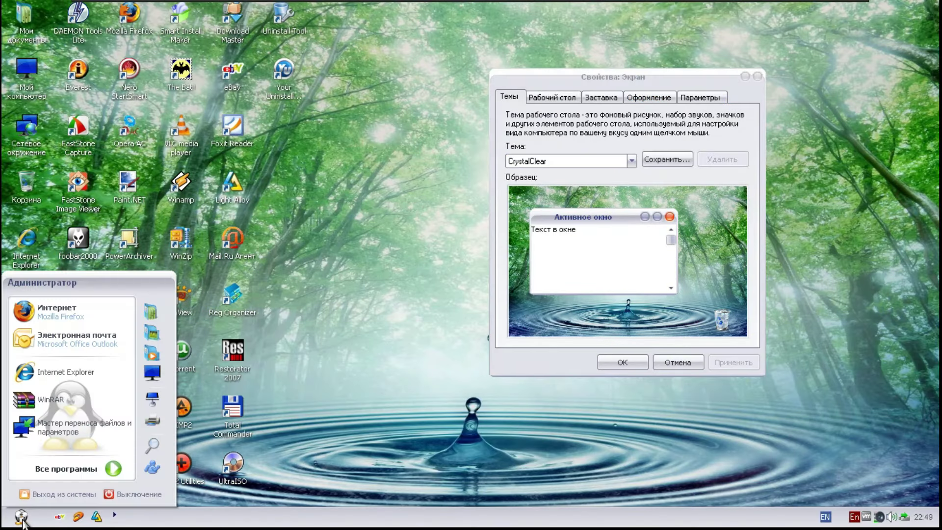
click(35, 469)
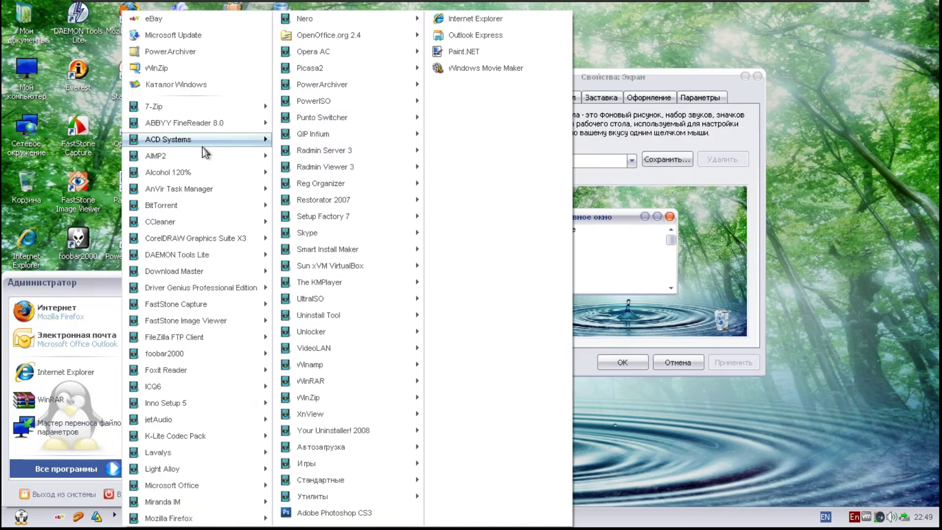
click(704, 125)
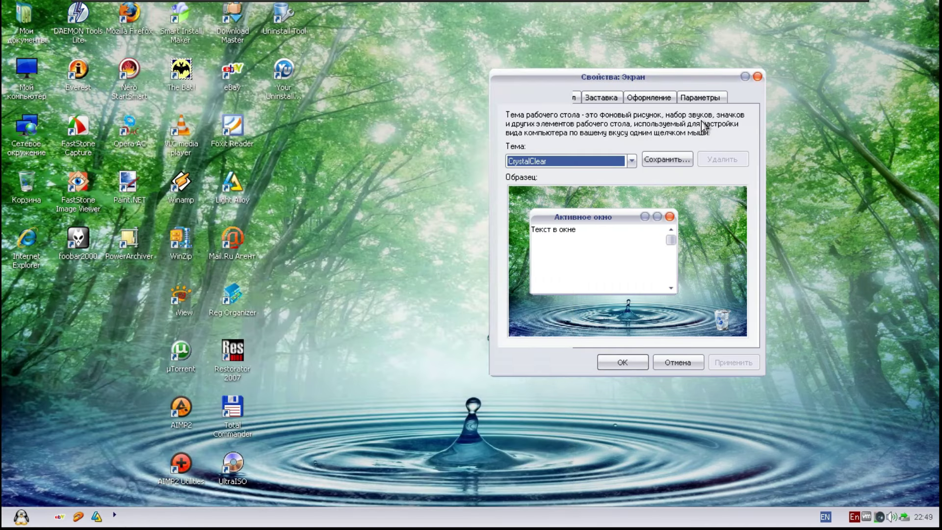
click(541, 162)
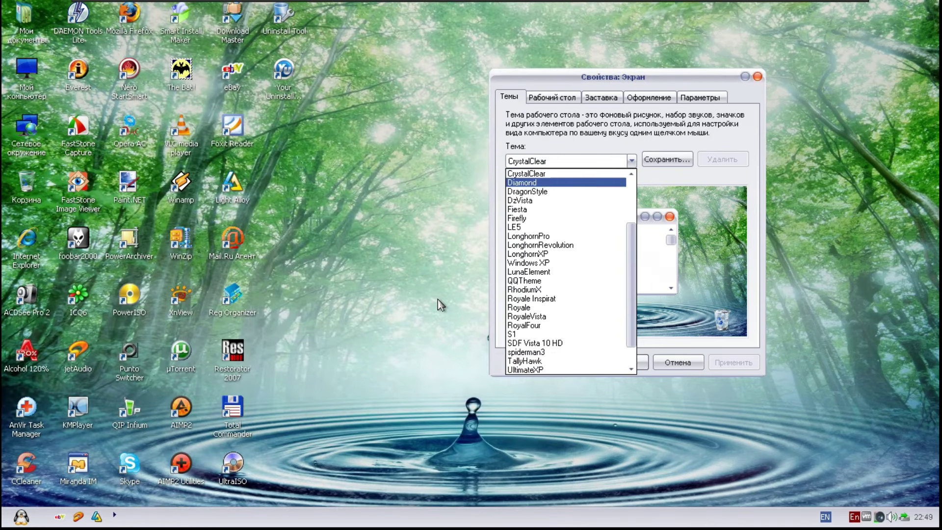
key(Return)
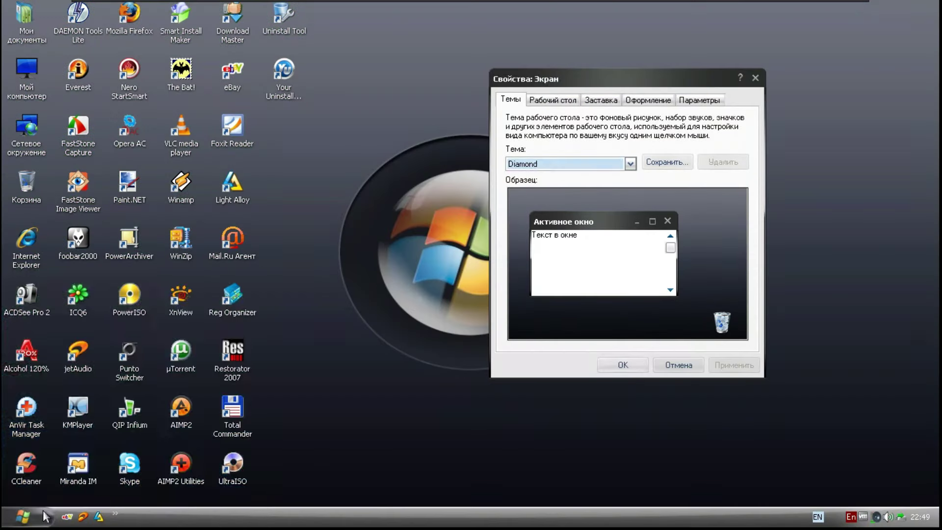
Check how the Start menu and program list look in the Diamond theme, and apply the DzVista theme.
click(21, 516)
click(73, 467)
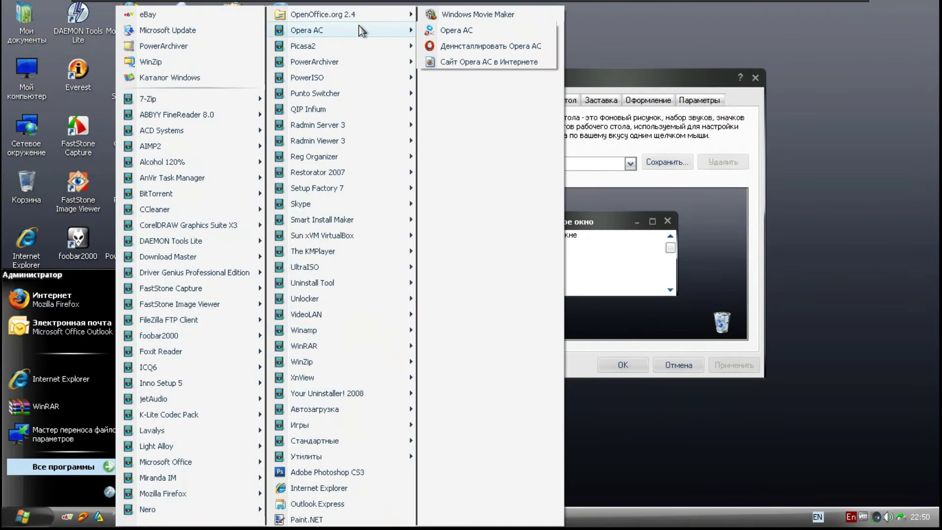
mouse_move(376, 33)
click(564, 164)
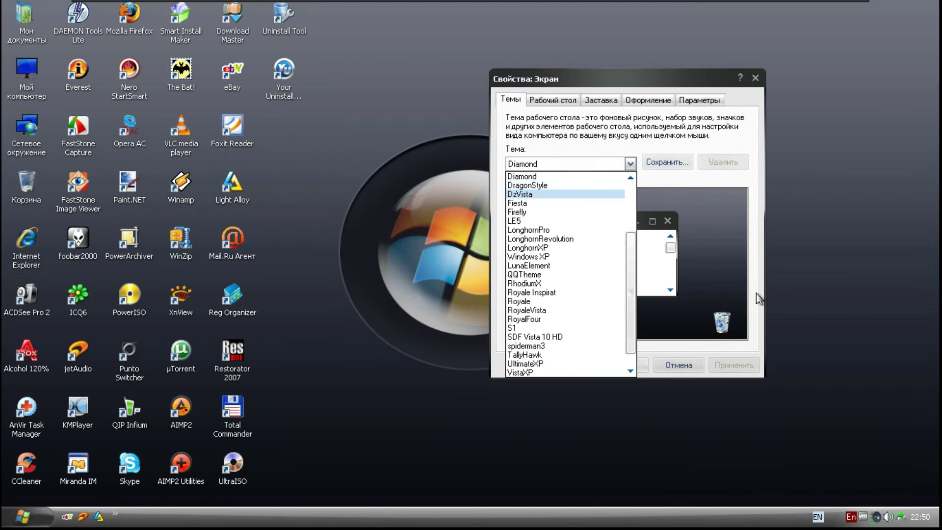
key(Return)
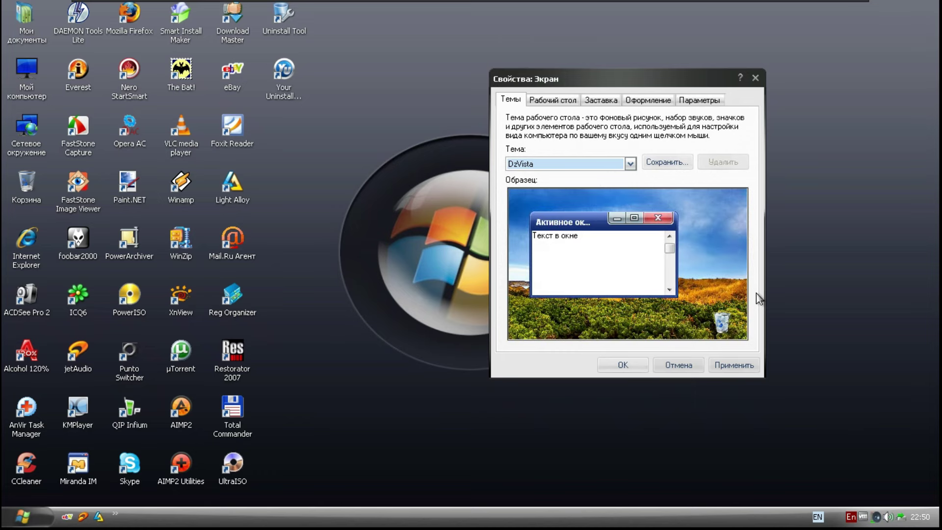
click(734, 365)
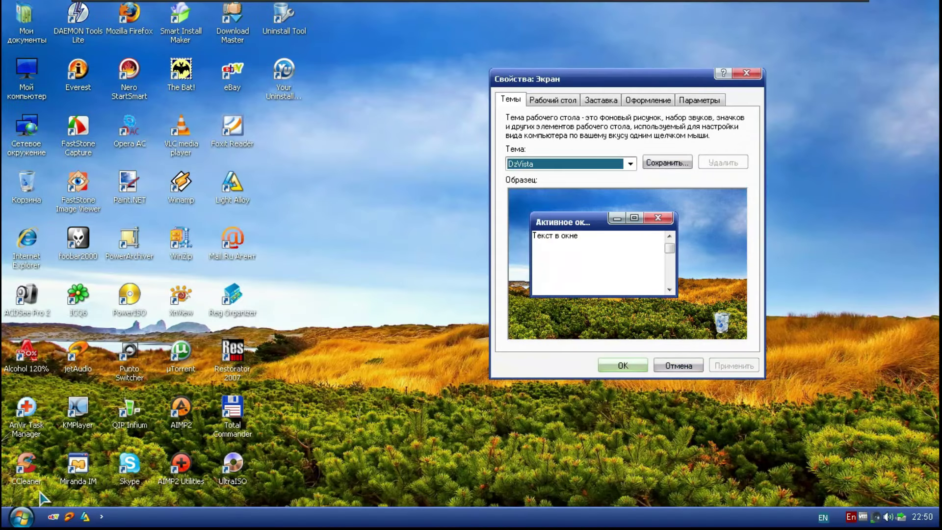
Examine the Start menu and the full program list in the DzVista theme.
click(22, 516)
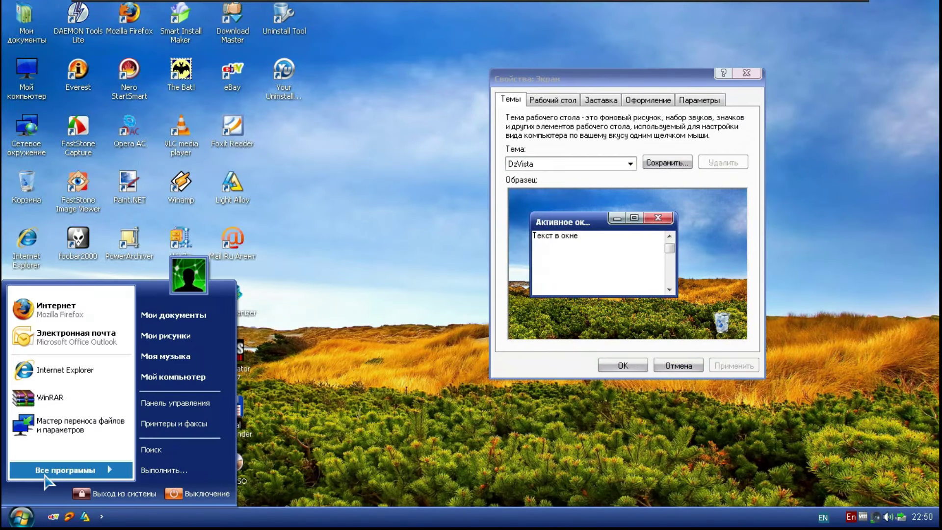
click(49, 471)
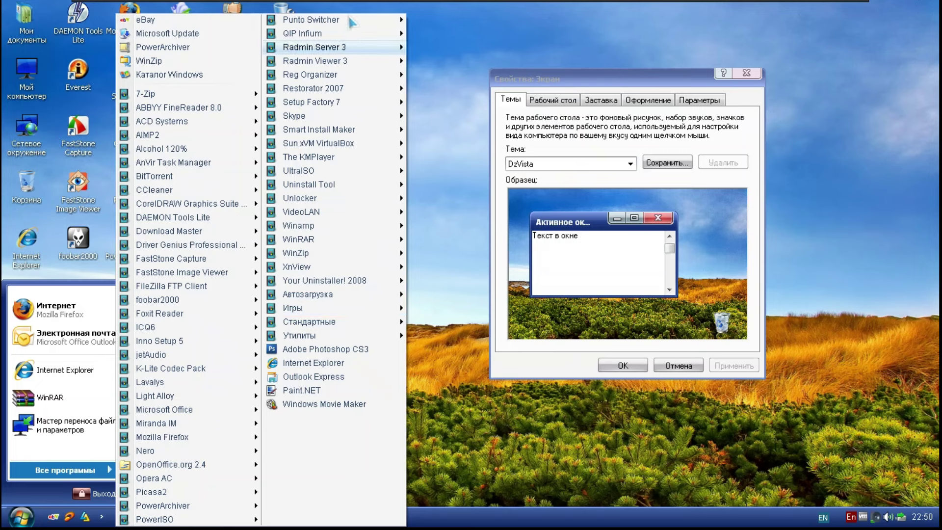
mouse_move(172, 506)
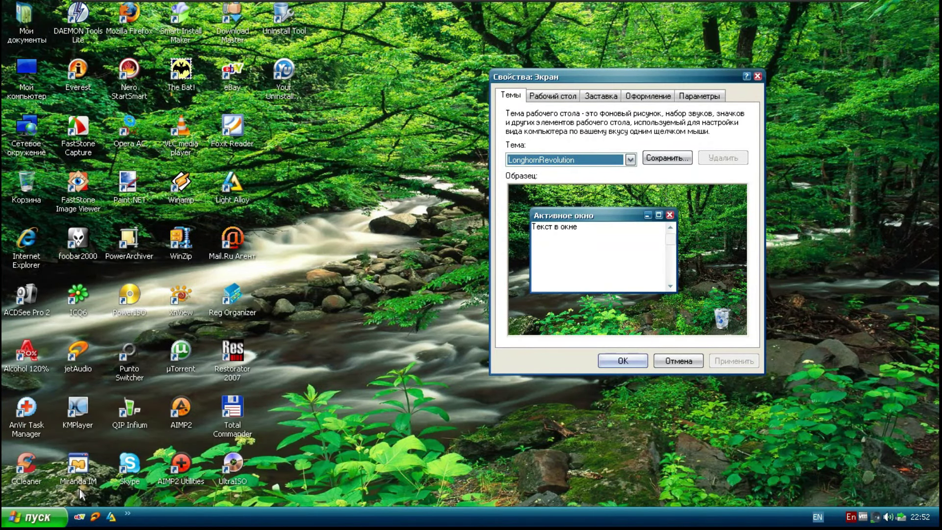
Examine the Start menu, the full program list and a few program submenus in the LonghornRevolution theme.
click(34, 517)
mouse_move(69, 467)
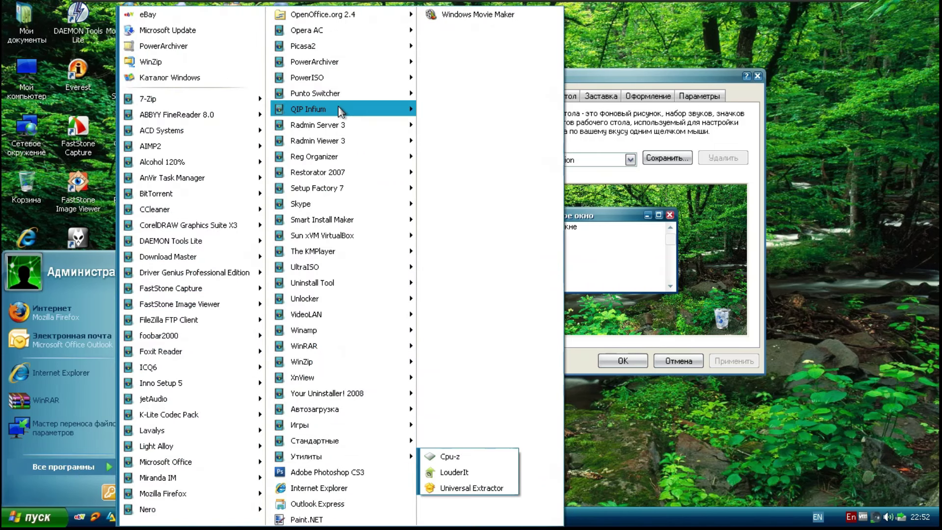
mouse_move(340, 79)
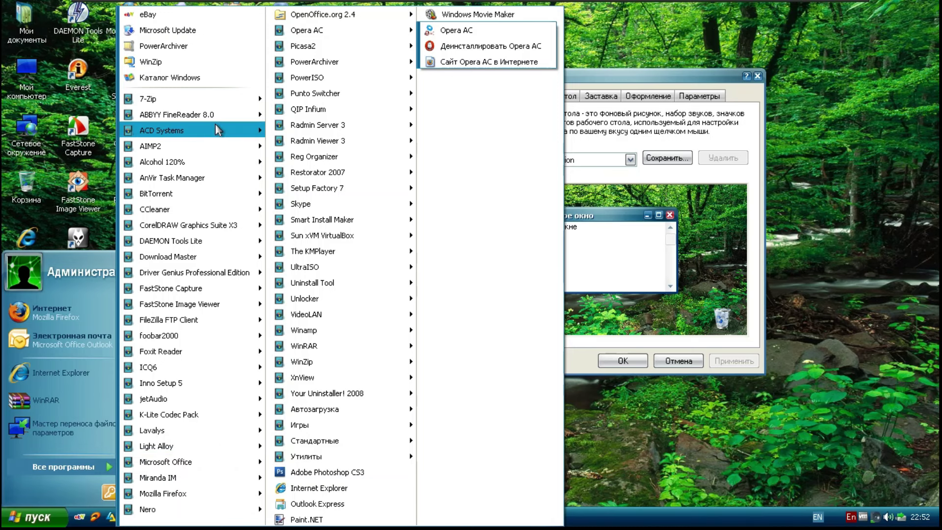
mouse_move(175, 511)
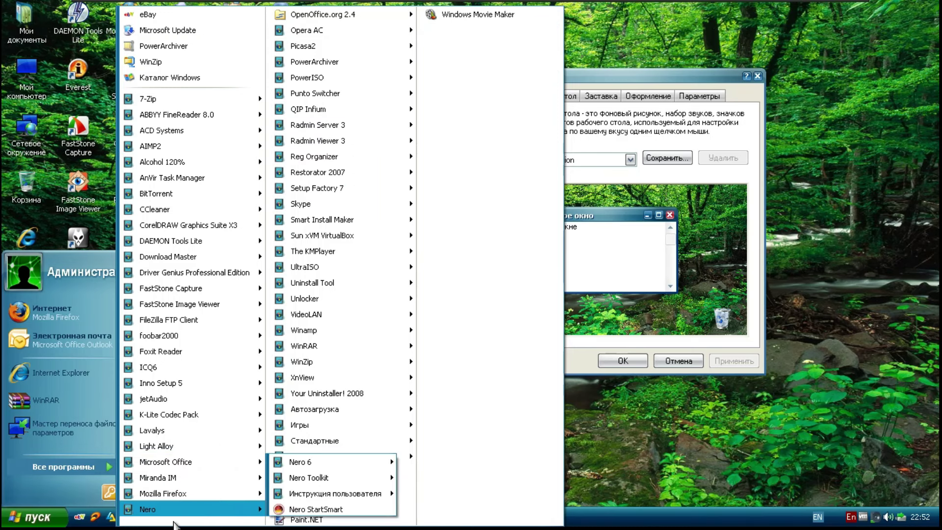
Switch the desktop from the LonghornRevolution theme to LonghornXP and apply it.
click(630, 159)
click(630, 159)
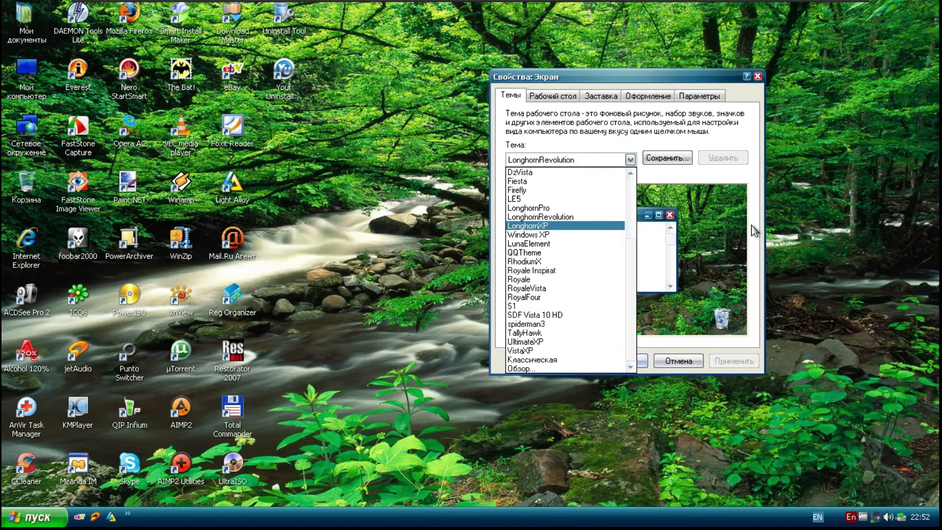
key(Return)
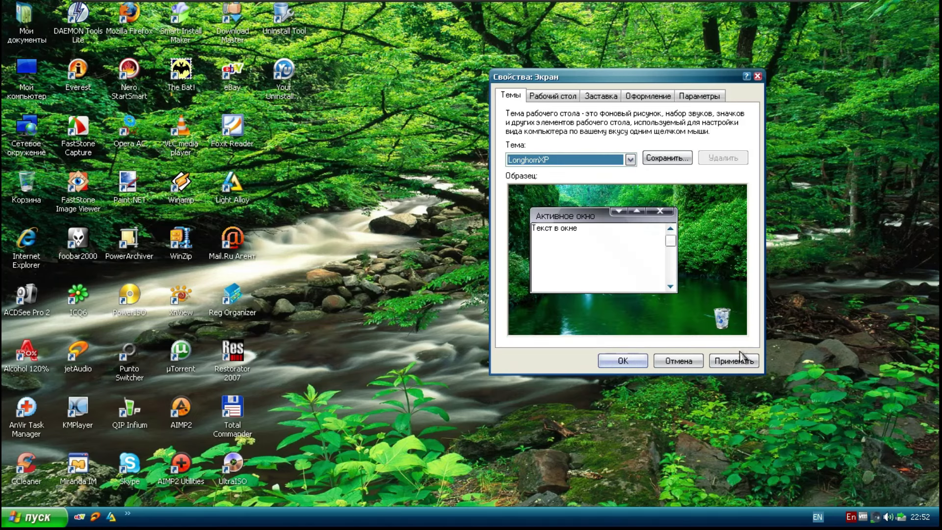
click(738, 360)
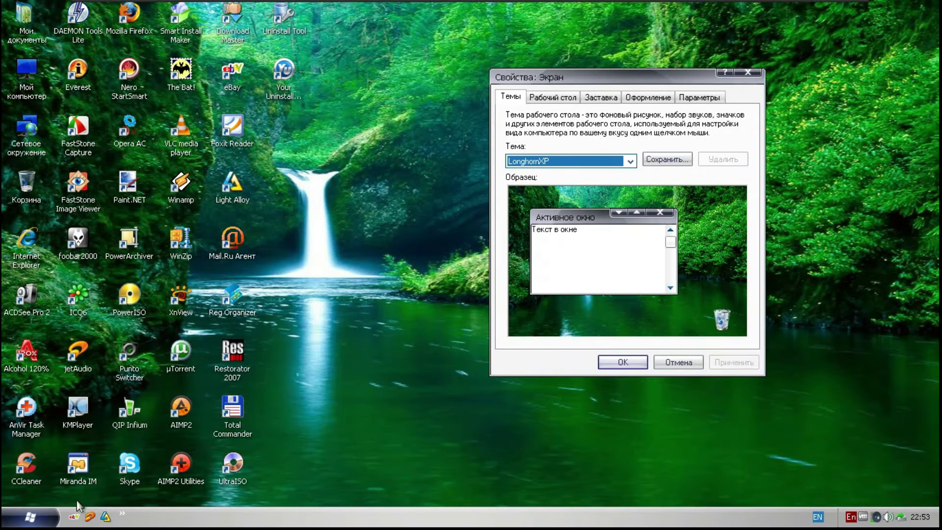
Check the Start menu and program submenus in the LonghornXP theme, and apply the Windows XP theme.
click(40, 516)
click(55, 466)
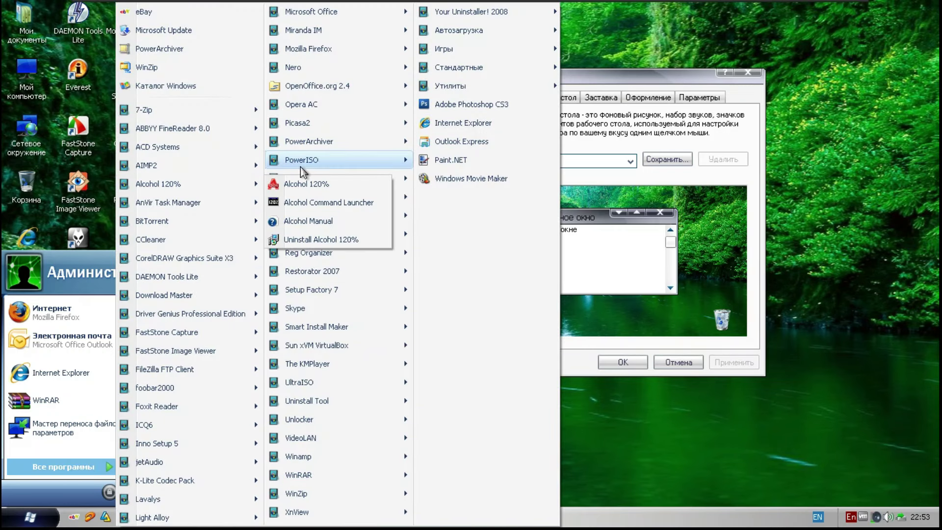
mouse_move(342, 67)
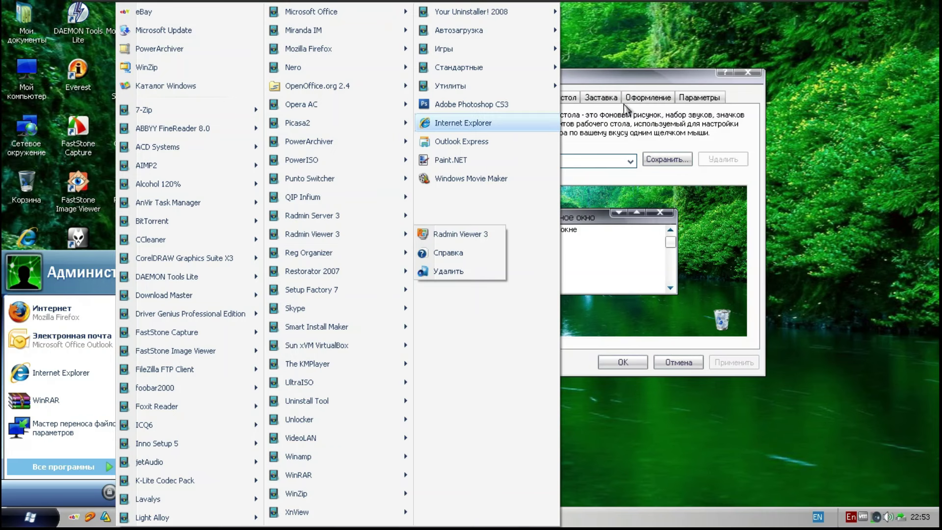
click(596, 170)
click(596, 169)
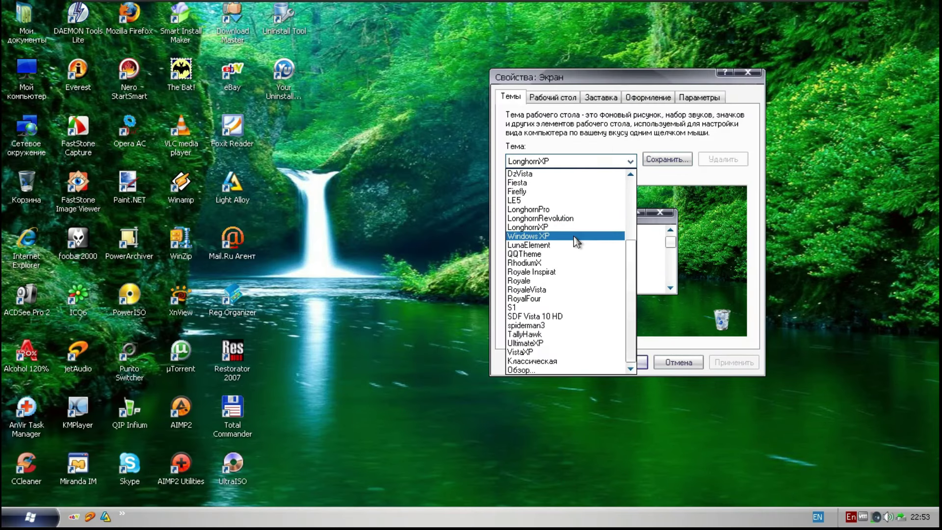
click(787, 308)
click(746, 363)
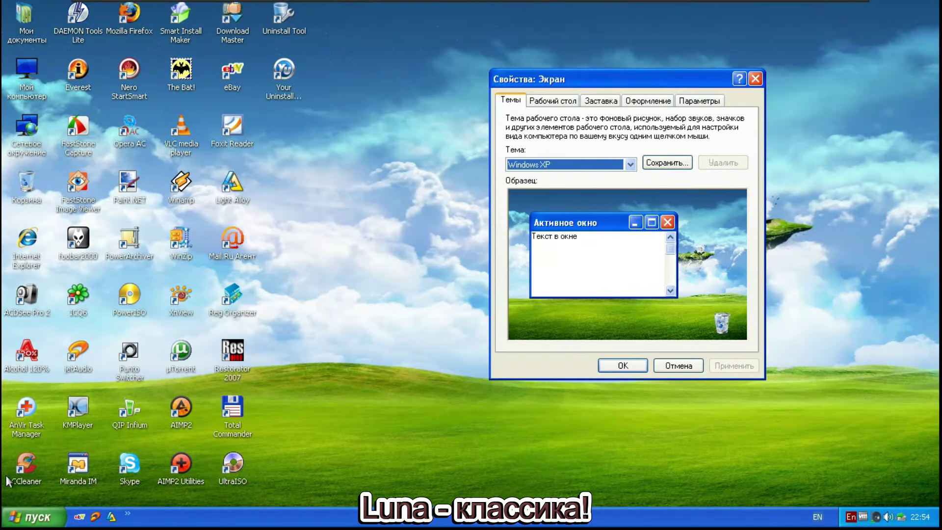
Check the Start menu and program list in the Windows XP theme, and apply the LunaElement theme.
click(34, 516)
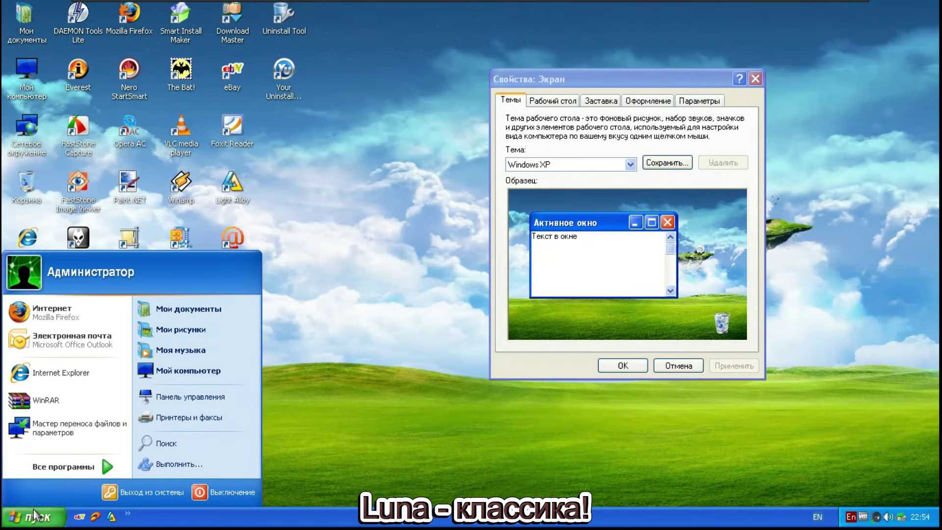
click(79, 467)
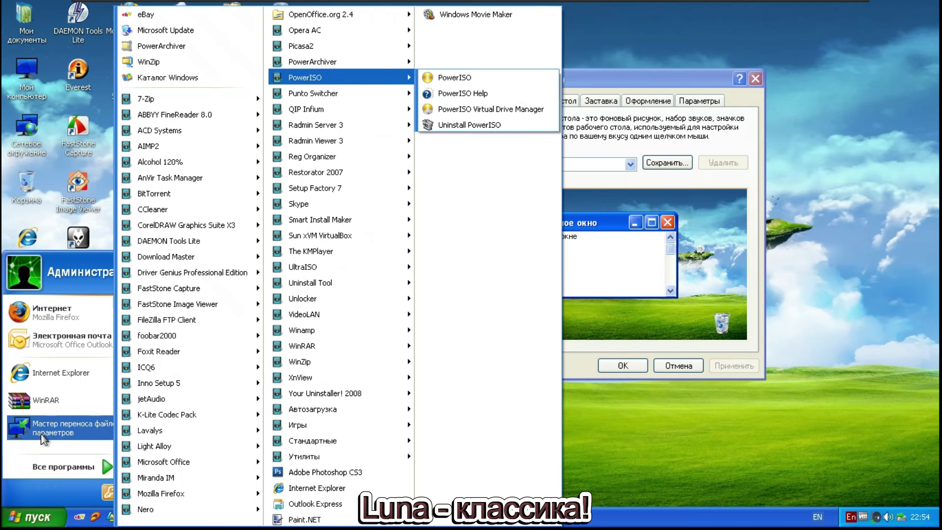
click(583, 169)
click(583, 166)
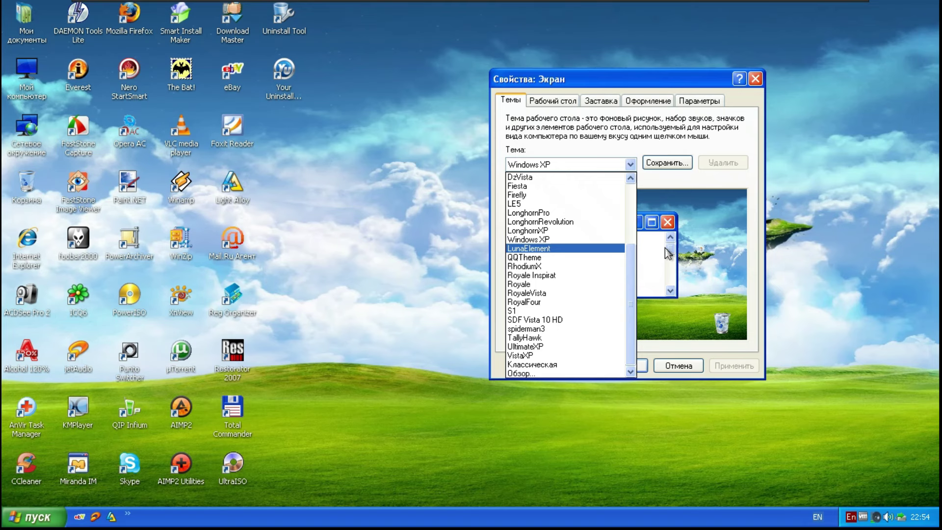
key(Return)
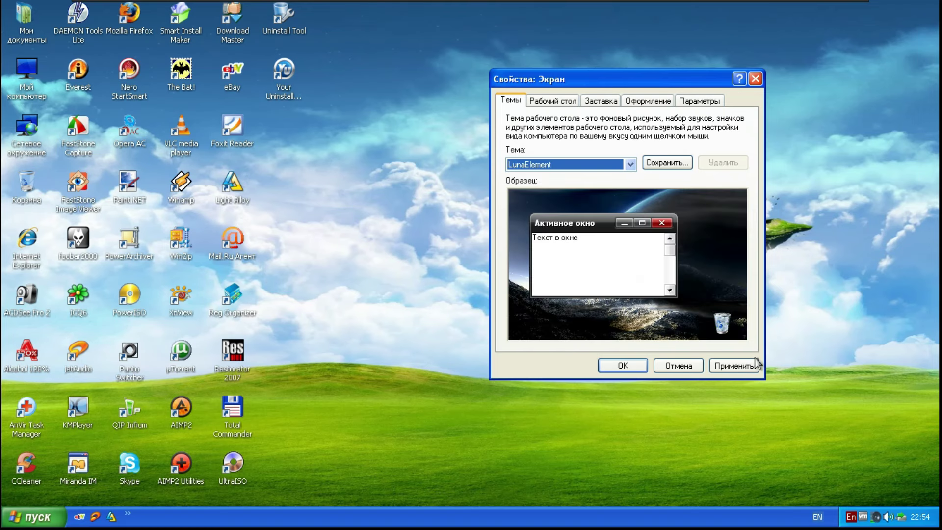
click(756, 365)
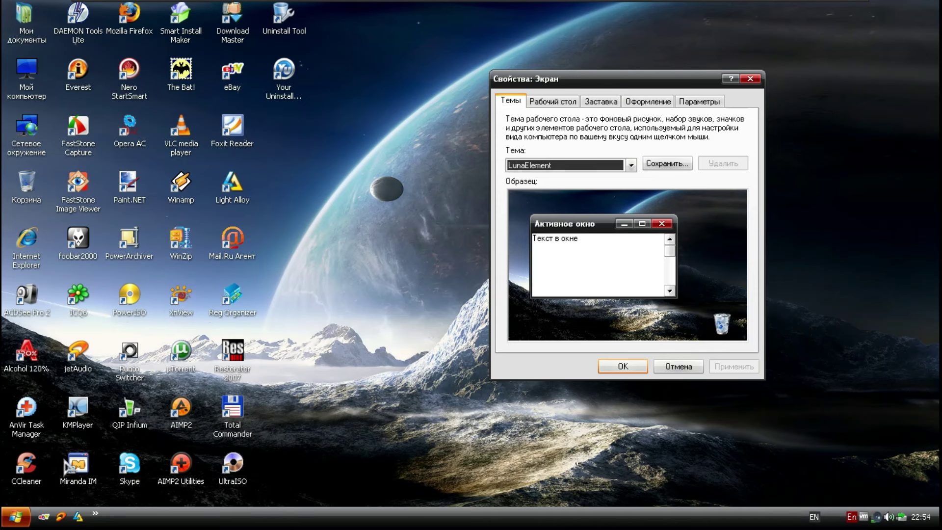
Check the Start menu and program submenus in the LunaElement theme, and apply the Royale theme.
click(17, 517)
click(34, 472)
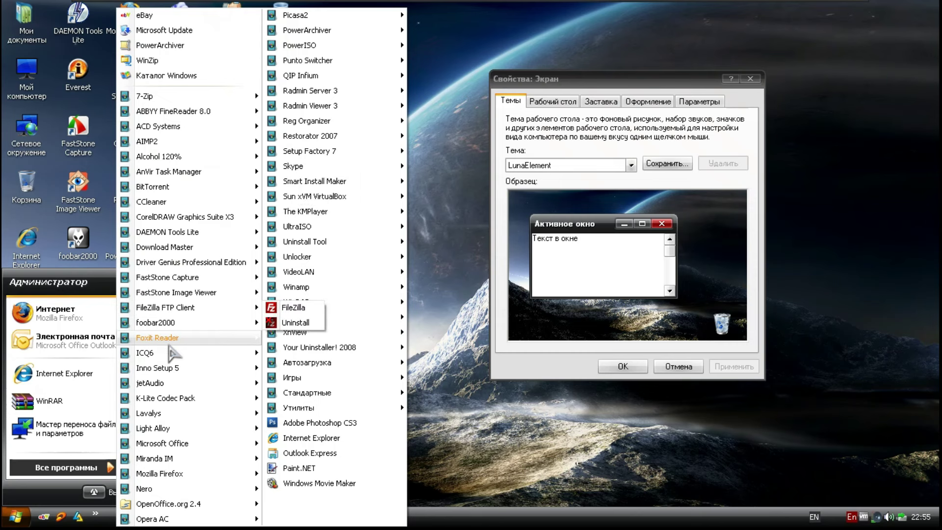
mouse_move(170, 443)
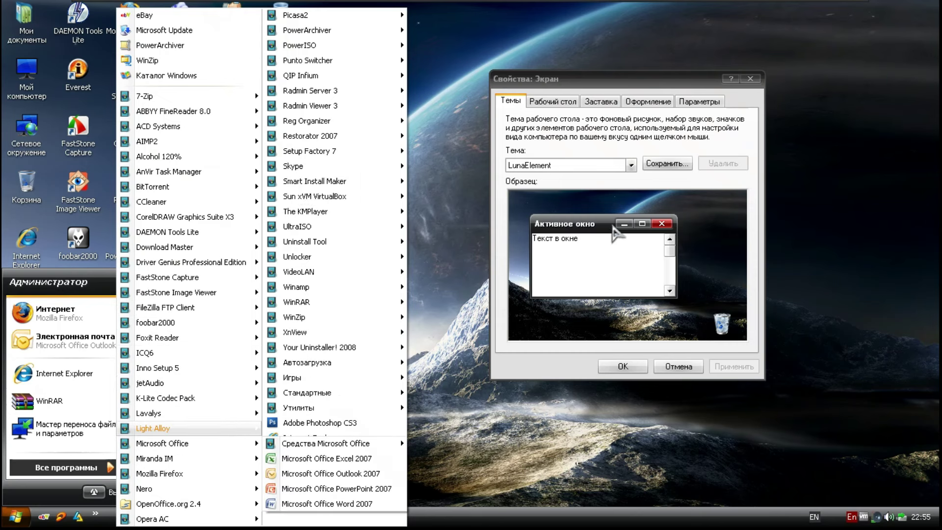
click(631, 164)
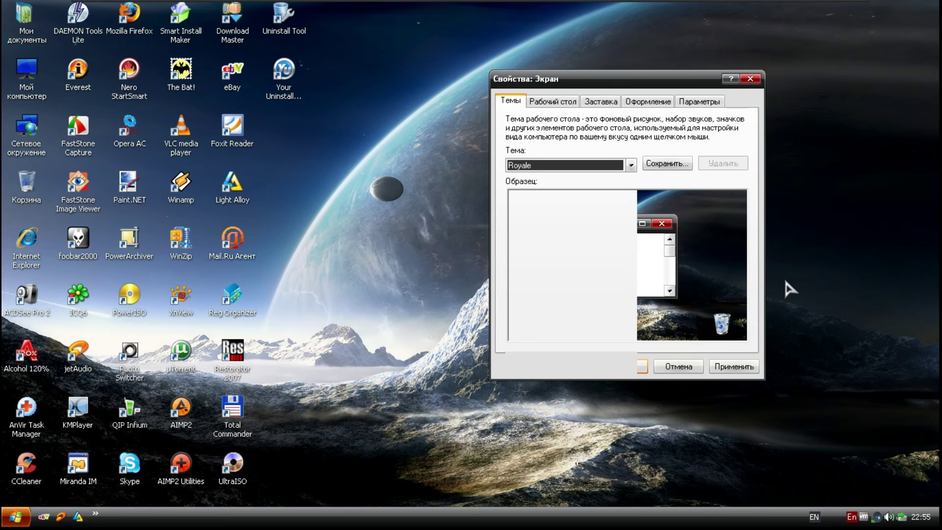
click(733, 365)
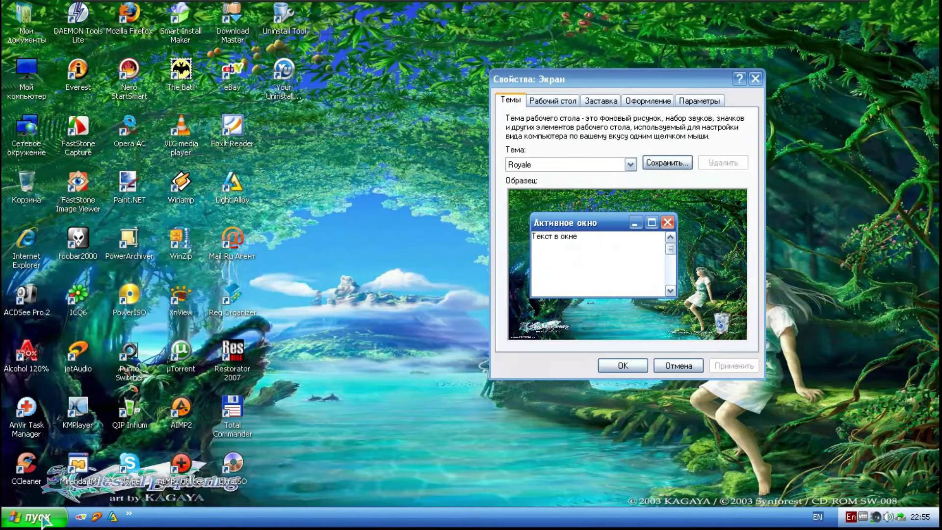
Check the Start menu and program submenus in the Royale theme, and apply the SDF Vista 10 HD theme.
click(43, 519)
click(64, 467)
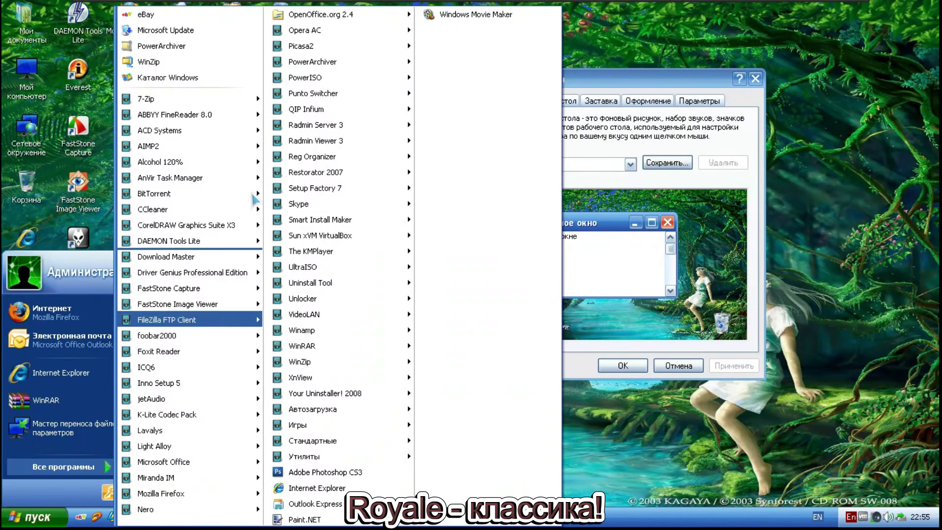
mouse_move(343, 282)
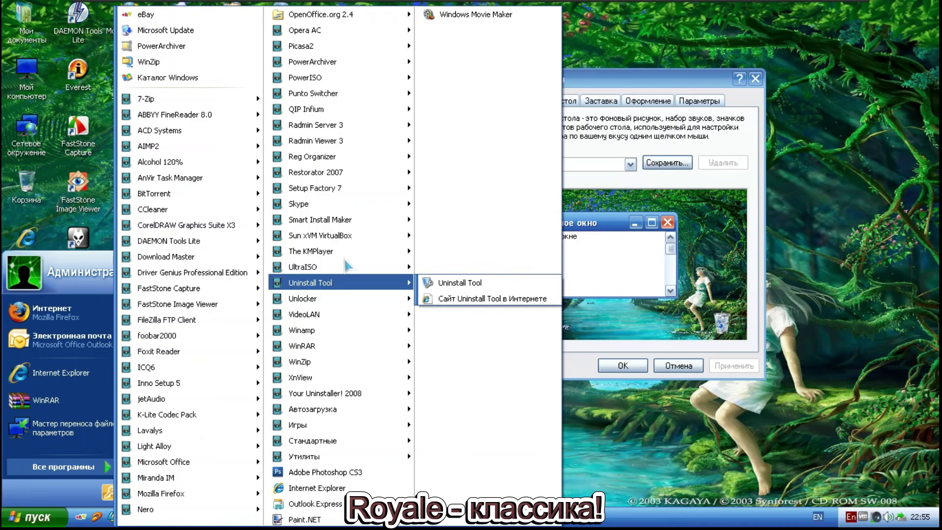
click(630, 164)
click(630, 164)
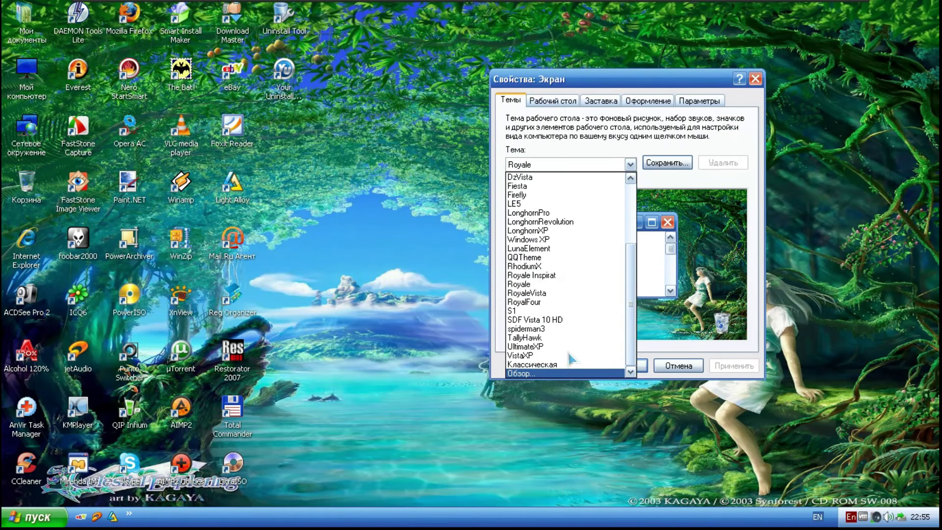
click(803, 235)
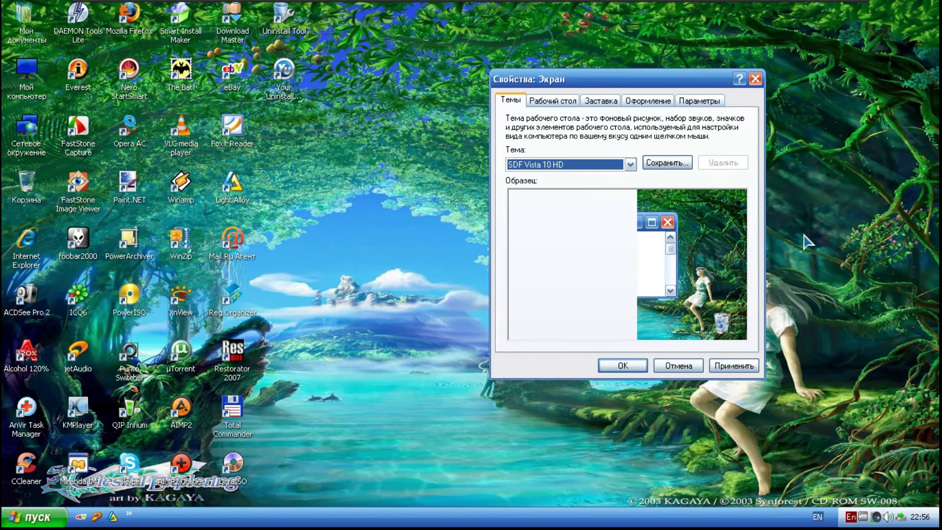
click(736, 366)
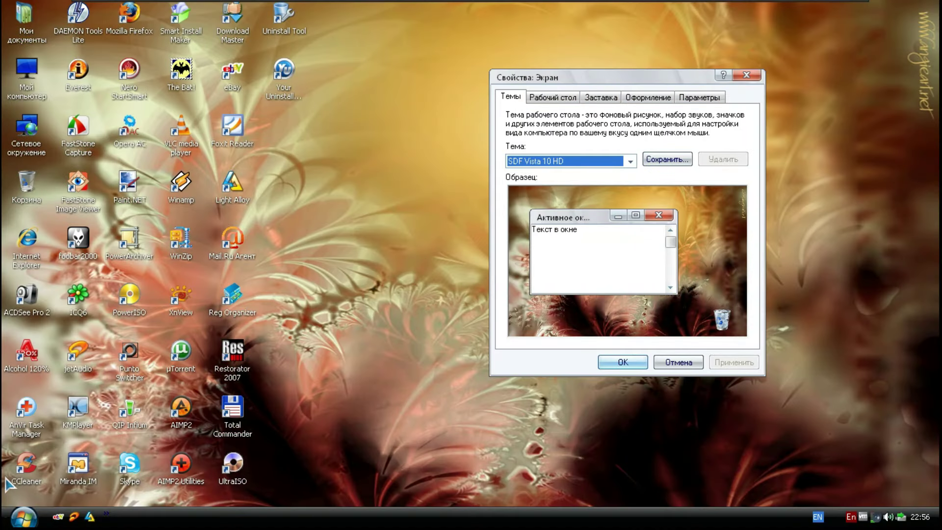
Check the Start menu and the Smart Install Maker program submenu in the SDF Vista 10 HD theme, and close the menu.
click(24, 518)
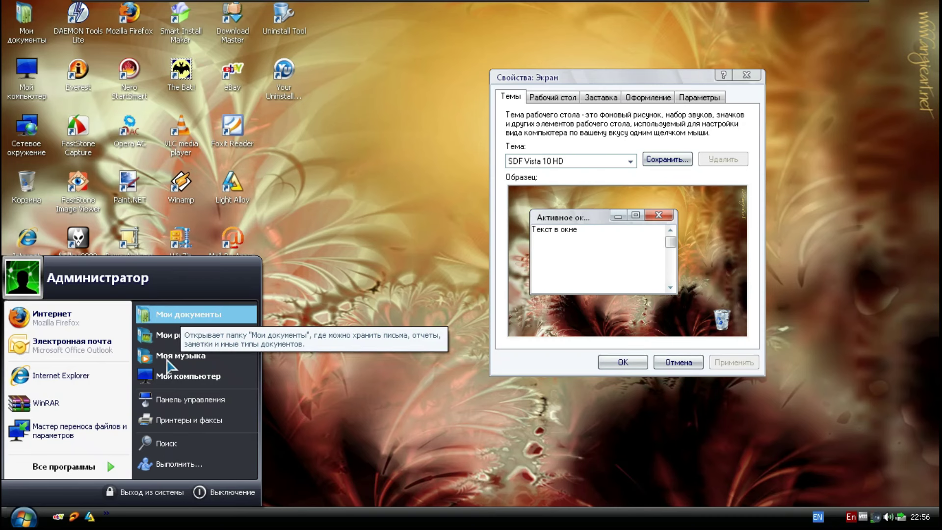
click(99, 469)
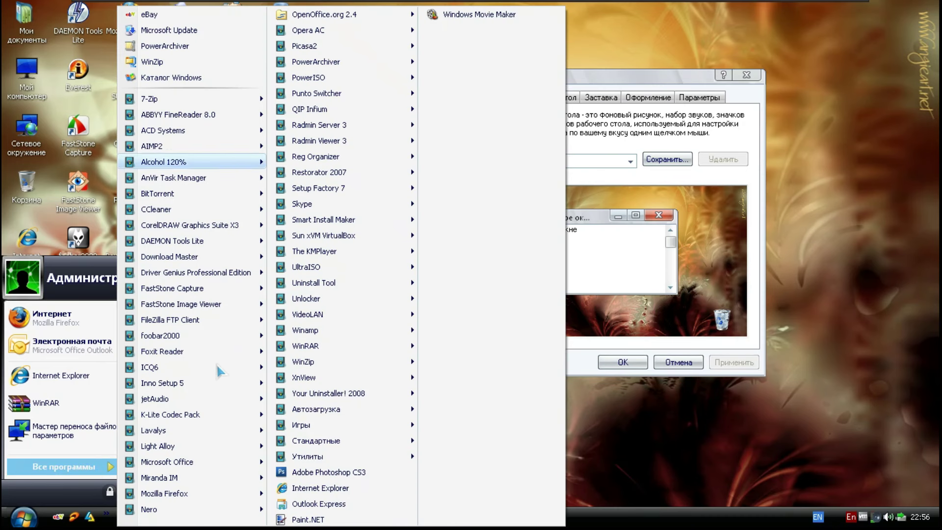
mouse_move(341, 222)
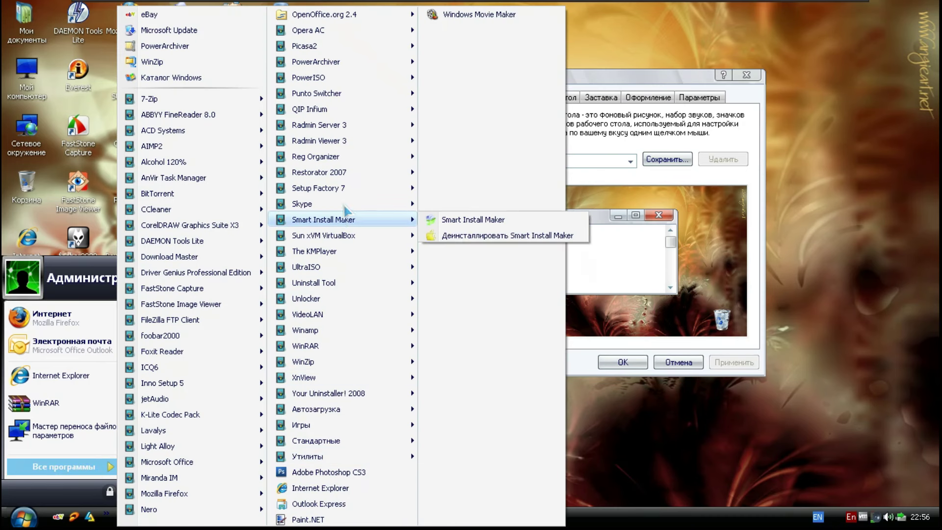
click(648, 128)
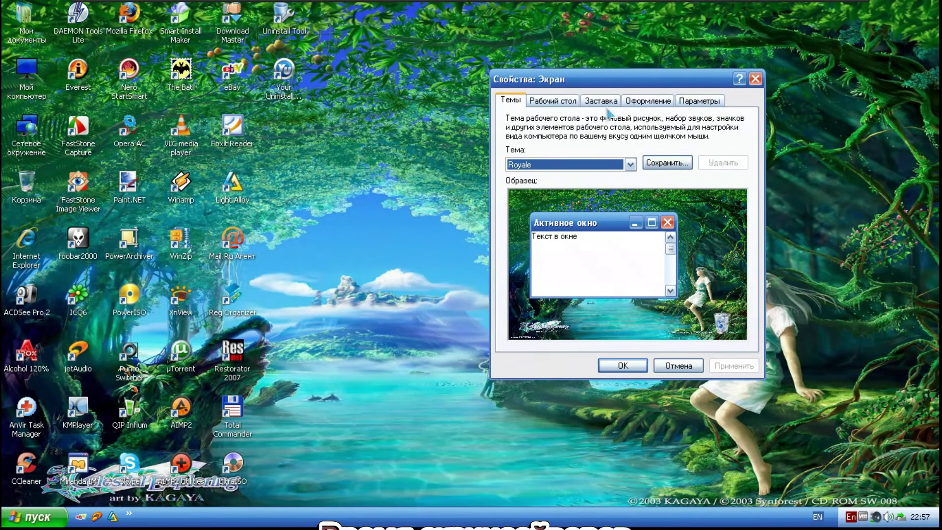
Open the screen saver settings in the display properties and preview the Bubbles screen saver.
click(601, 98)
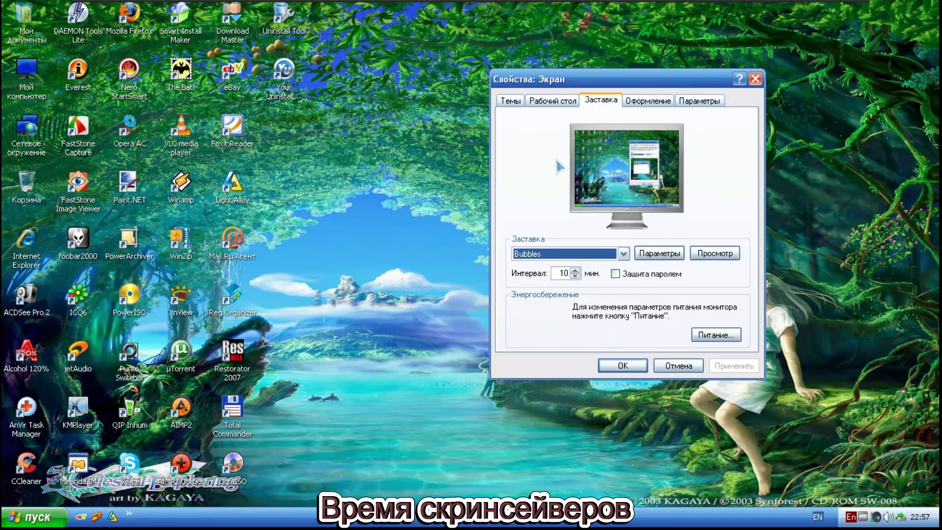
click(715, 253)
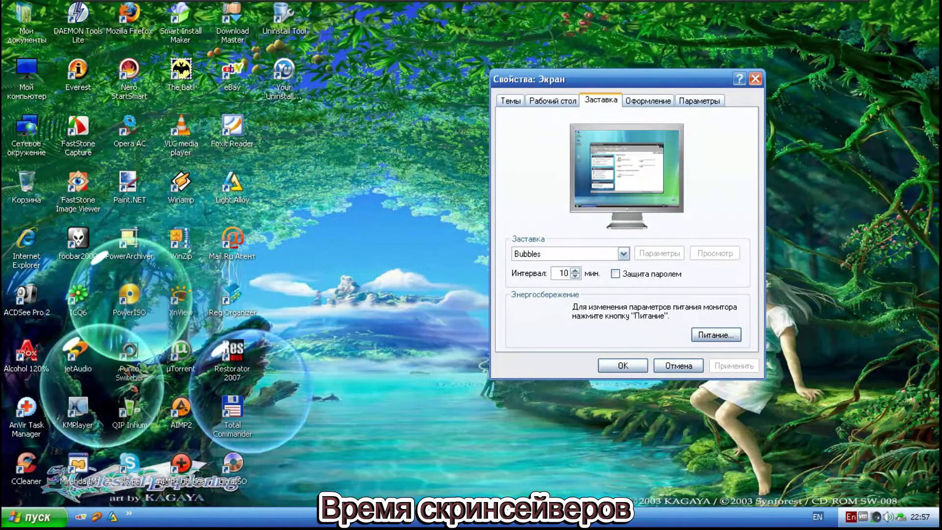